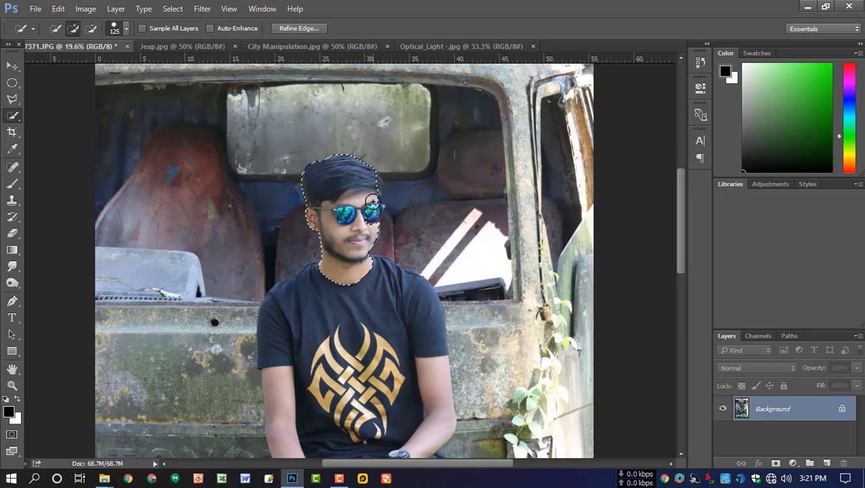
Step: Extend the Quick Selection over the rest of the man's hair, his T-shirt and his arms
{"action": "left_click", "coordinate": [375, 193]}
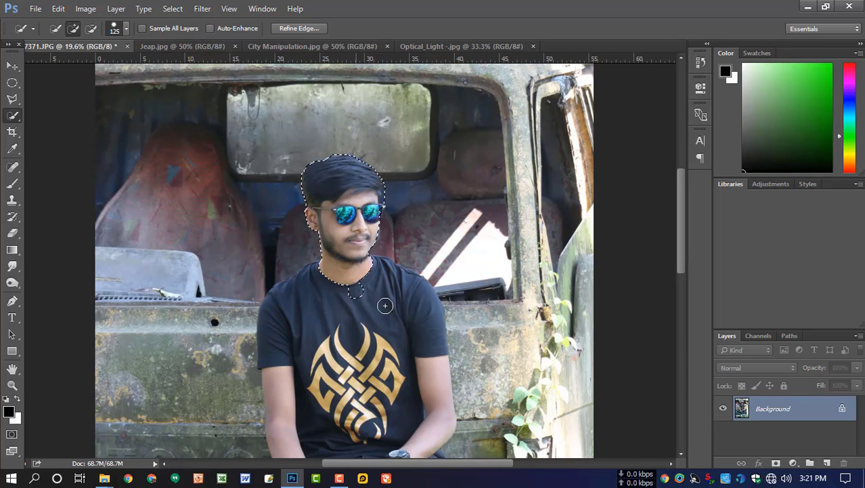
{"action": "mouse_move", "coordinate": [385, 305]}
{"action": "left_mouse_down"}
{"action": "mouse_move", "coordinate": [426, 317]}
{"action": "mouse_move", "coordinate": [421, 335]}
{"action": "mouse_move", "coordinate": [347, 366]}
{"action": "mouse_move", "coordinate": [352, 348]}
{"action": "mouse_move", "coordinate": [353, 356]}
{"action": "mouse_move", "coordinate": [305, 346]}
{"action": "mouse_move", "coordinate": [295, 314]}
{"action": "mouse_move", "coordinate": [285, 310]}
{"action": "mouse_move", "coordinate": [288, 354]}
{"action": "mouse_move", "coordinate": [303, 386]}
{"action": "mouse_move", "coordinate": [380, 388]}
{"action": "mouse_move", "coordinate": [351, 393]}
{"action": "mouse_move", "coordinate": [374, 399]}
{"action": "mouse_move", "coordinate": [359, 417]}
{"action": "mouse_move", "coordinate": [414, 373]}
{"action": "mouse_move", "coordinate": [434, 371]}
{"action": "mouse_move", "coordinate": [434, 407]}
{"action": "mouse_move", "coordinate": [447, 228]}
{"action": "left_mouse_up"}
{"action": "mouse_move", "coordinate": [290, 215]}
{"action": "left_mouse_down"}
{"action": "mouse_move", "coordinate": [307, 296]}
{"action": "mouse_move", "coordinate": [327, 319]}
{"action": "mouse_move", "coordinate": [401, 306]}
{"action": "mouse_move", "coordinate": [434, 329]}
{"action": "mouse_move", "coordinate": [444, 373]}
{"action": "mouse_move", "coordinate": [309, 345]}
{"action": "mouse_move", "coordinate": [283, 360]}
{"action": "mouse_move", "coordinate": [294, 401]}
{"action": "left_mouse_up"}
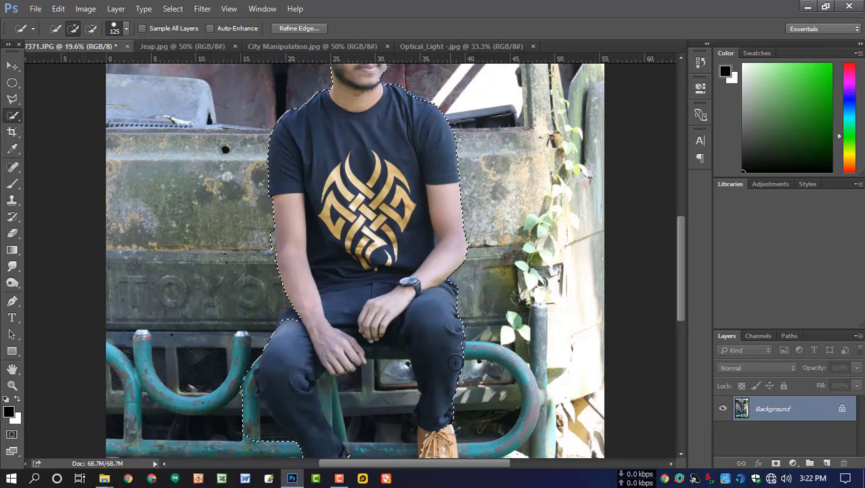
Step: Extend the Quick Selection over his legs and both shoes, and subtract the railing area beside his right knee
{"action": "left_click_drag", "start_coordinate": [455, 363], "coordinate": [442, 228]}
{"action": "left_click_drag", "start_coordinate": [424, 299], "coordinate": [425, 348]}
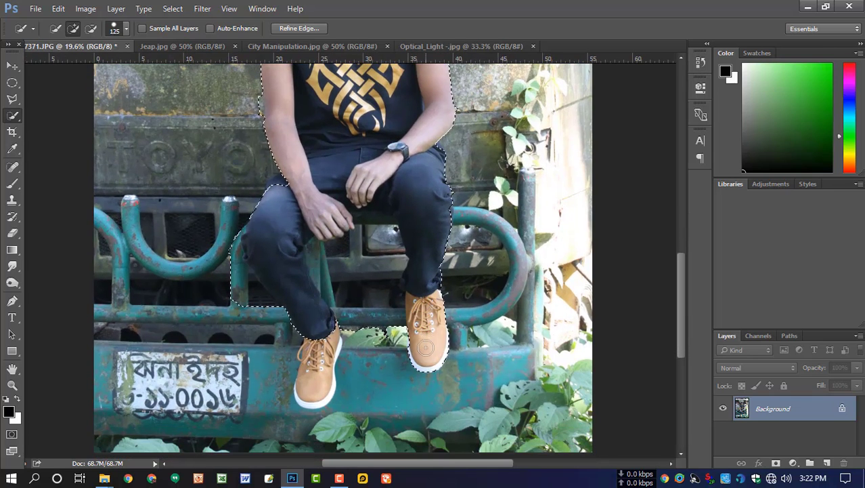
{"action": "left_click_drag", "start_coordinate": [316, 346], "coordinate": [318, 391]}
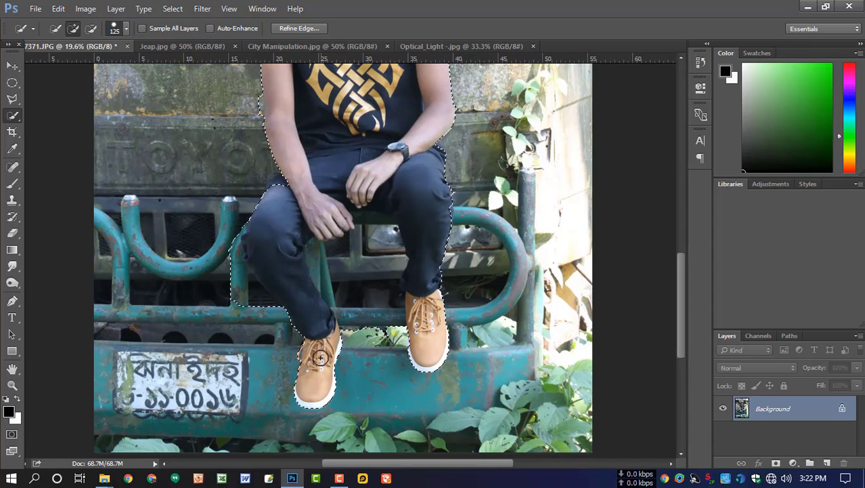
{"action": "key", "text": "alt"}
{"action": "left_click_drag", "start_coordinate": [243, 289], "coordinate": [237, 277]}
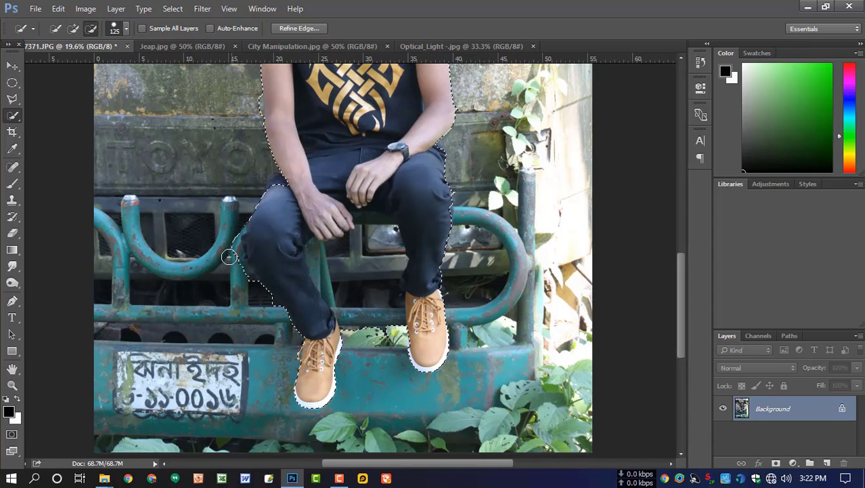
Step: Add the inner edge of the man's left shoe to the selection with the Polygonal Lasso
{"action": "left_click", "coordinate": [12, 100]}
{"action": "scroll", "coordinate": [388, 351], "scroll_direction": "up", "scroll_amount": 4}
{"action": "scroll", "coordinate": [389, 352], "scroll_direction": "up", "scroll_amount": 2}
{"action": "key", "text": "space"}
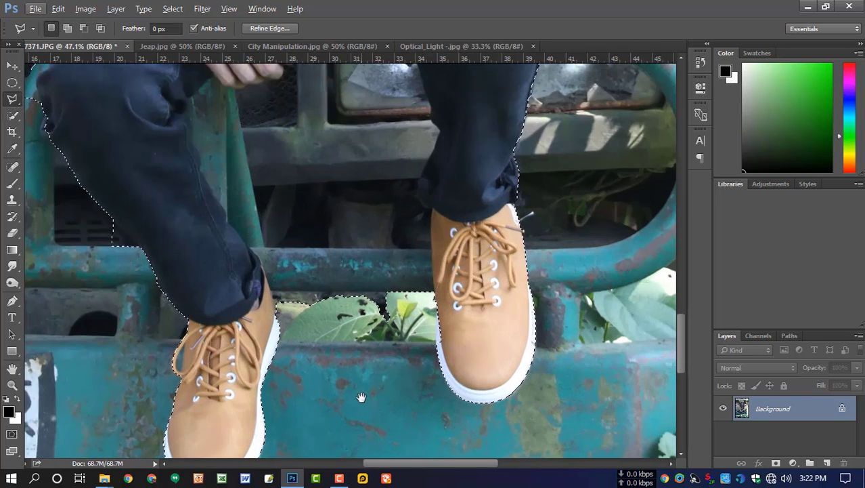
{"action": "mouse_move", "coordinate": [361, 398]}
{"action": "left_mouse_down"}
{"action": "mouse_move", "coordinate": [397, 325]}
{"action": "mouse_move", "coordinate": [445, 335]}
{"action": "left_mouse_up"}
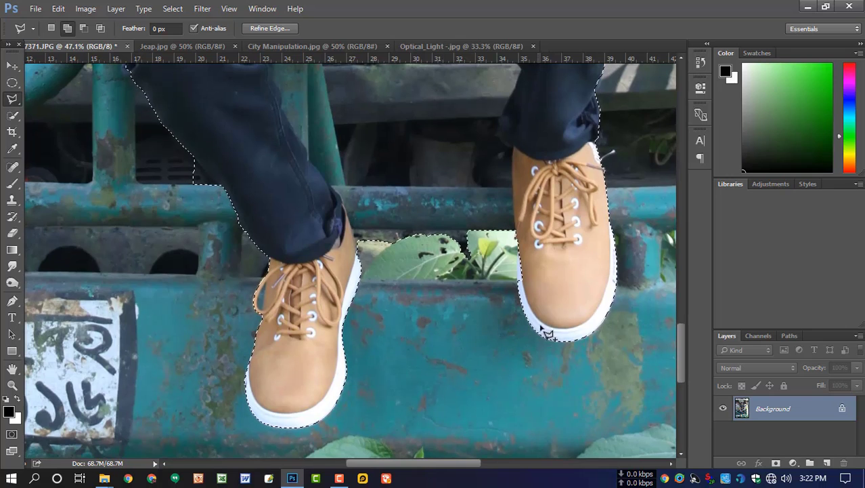
{"action": "left_click", "coordinate": [516, 231]}
{"action": "double_click", "coordinate": [566, 247]}
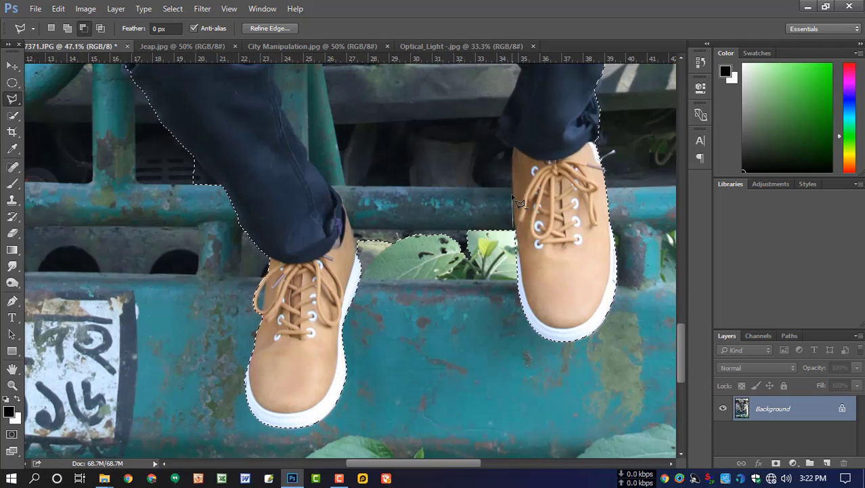
Step: Subtract the bumper and leaf area between the two shoes from the selection, following the left shoe and trouser cuff
{"action": "left_click", "coordinate": [513, 147]}
{"action": "left_click", "coordinate": [504, 139]}
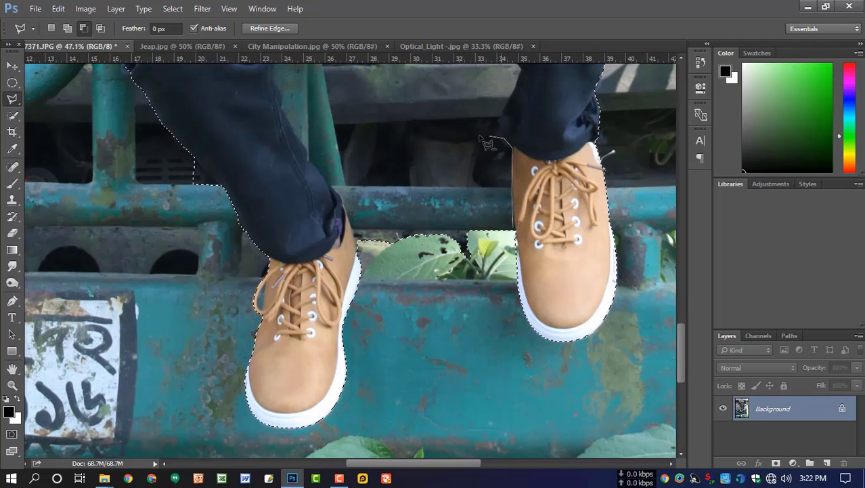
{"action": "left_click", "coordinate": [464, 144]}
{"action": "left_click", "coordinate": [424, 176]}
{"action": "left_click", "coordinate": [361, 222]}
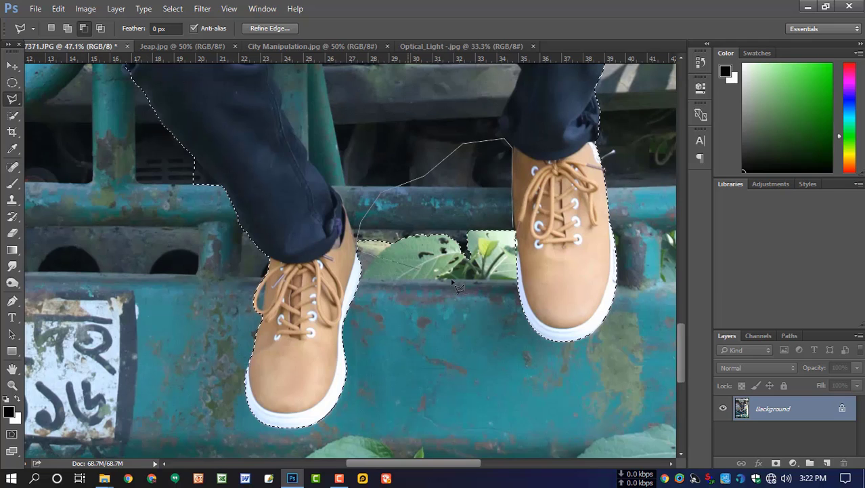
{"action": "left_click", "coordinate": [514, 249]}
{"action": "left_click", "coordinate": [421, 286], "text": "alt"}
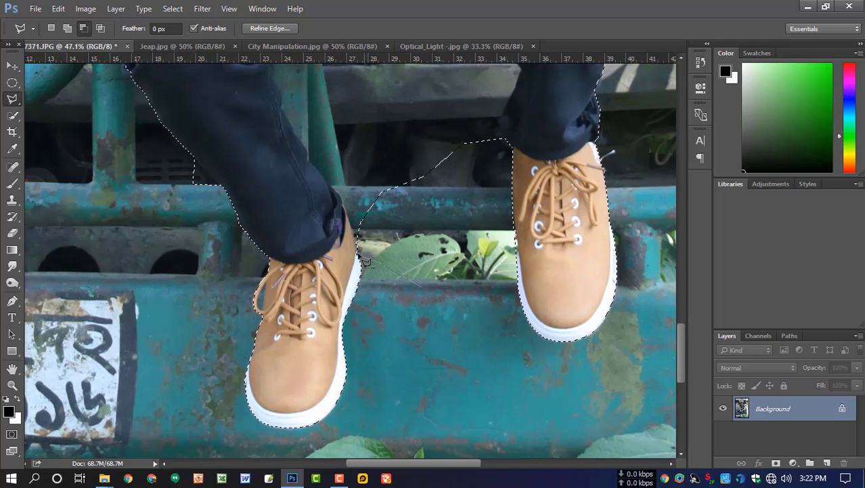
Step: Subtract the railing along the inner edge of the man's right leg, up to the fingers of his right hand
{"action": "left_click", "coordinate": [348, 216]}
{"action": "left_click", "coordinate": [340, 196]}
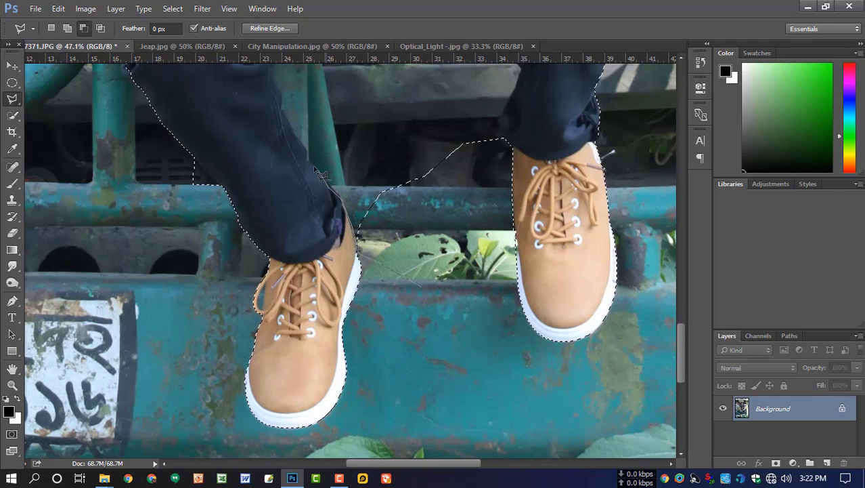
{"action": "left_click", "coordinate": [302, 149]}
{"action": "left_click_drag", "start_coordinate": [293, 127], "coordinate": [361, 315]}
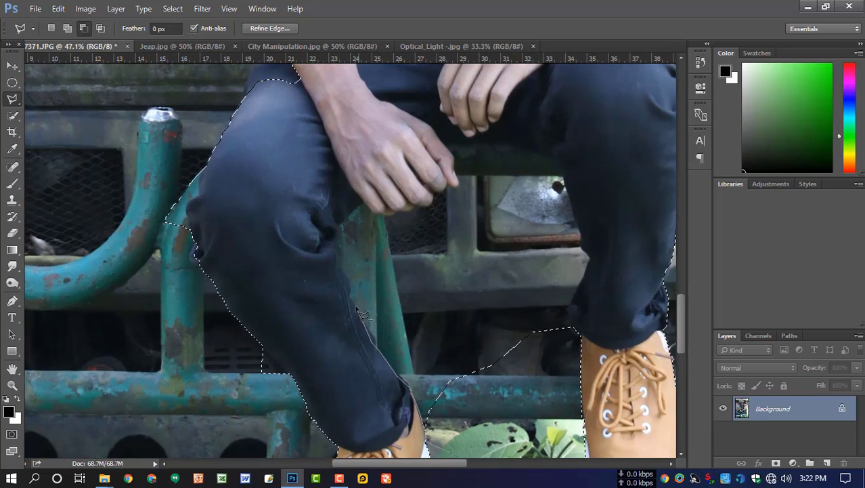
{"action": "left_click", "coordinate": [398, 212]}
{"action": "left_click", "coordinate": [414, 211]}
{"action": "double_click", "coordinate": [418, 207]}
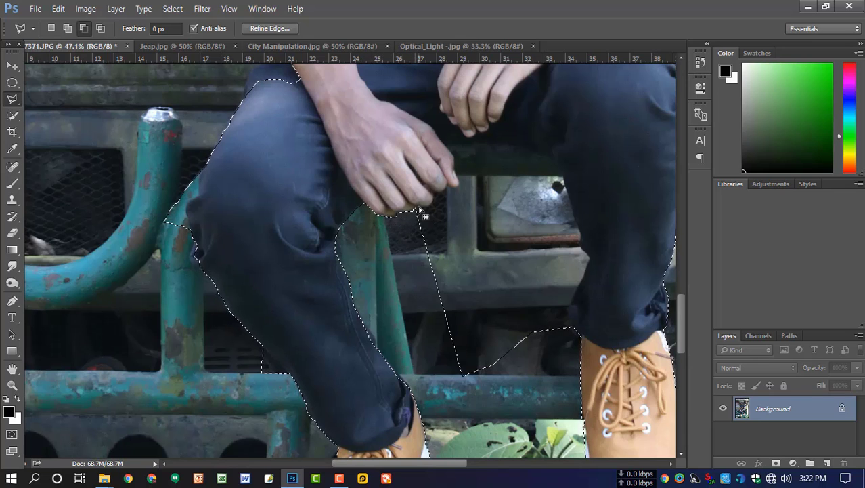
Step: Subtract the remaining background between the legs, tracing the right-hand fingers, the gap under the other hand and the left leg's inner edge
{"action": "left_click", "coordinate": [416, 209], "text": "alt"}
{"action": "left_click", "coordinate": [435, 193]}
{"action": "left_click", "coordinate": [443, 191]}
{"action": "left_click", "coordinate": [449, 186]}
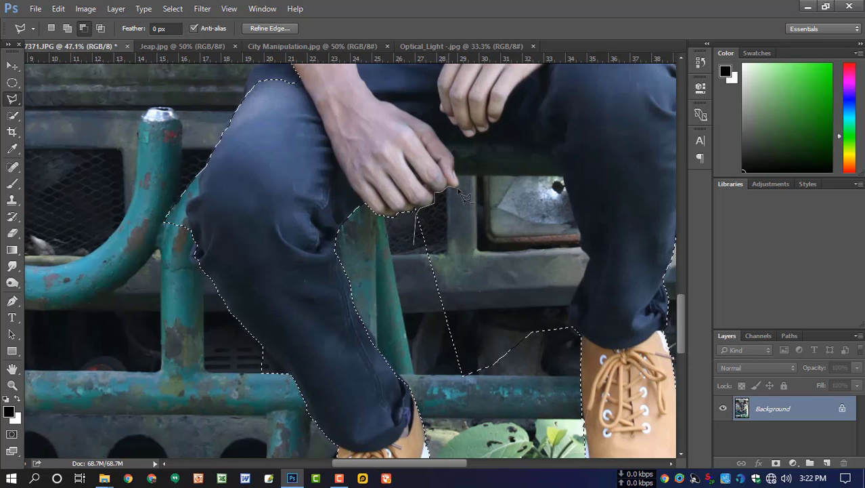
{"action": "left_click", "coordinate": [454, 159]}
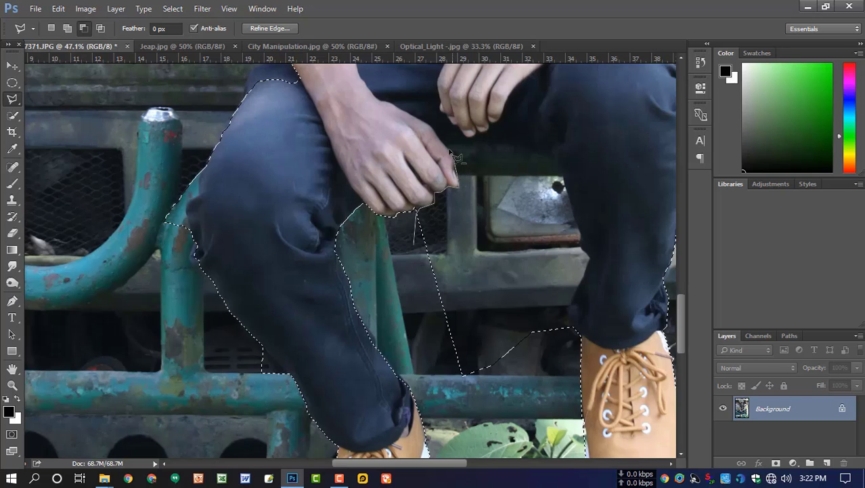
{"action": "left_click", "coordinate": [436, 120]}
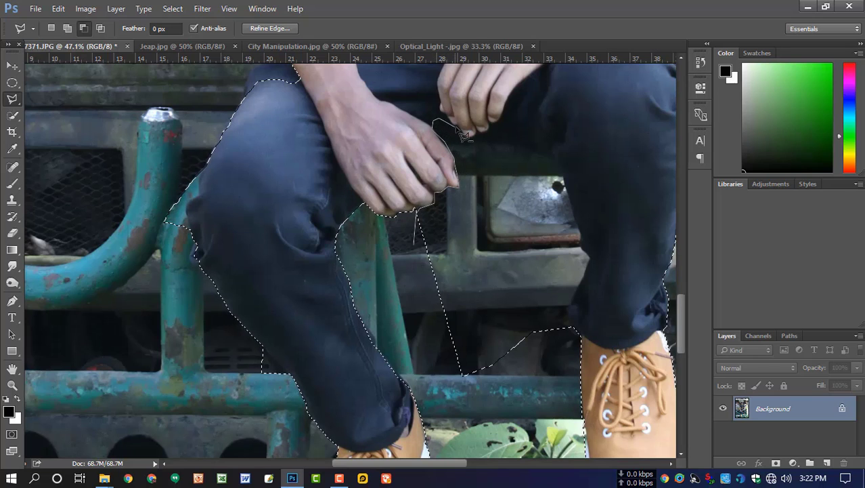
{"action": "left_click", "coordinate": [462, 136]}
{"action": "left_click", "coordinate": [484, 138]}
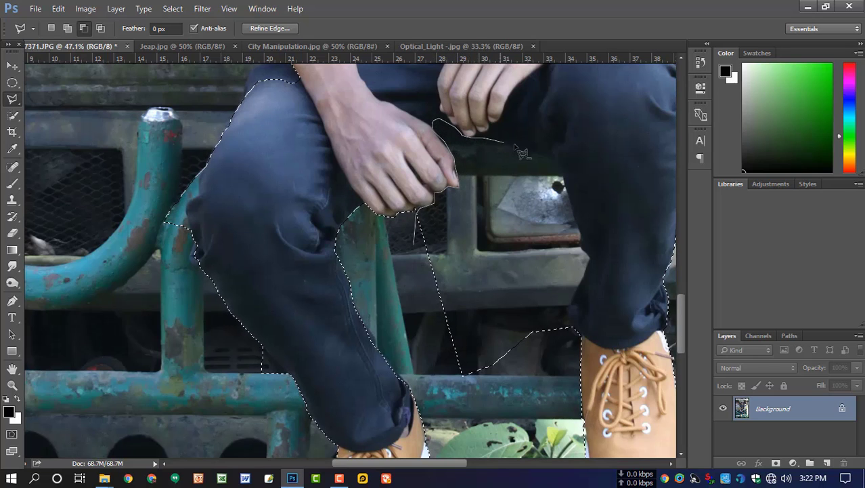
{"action": "left_click", "coordinate": [543, 149]}
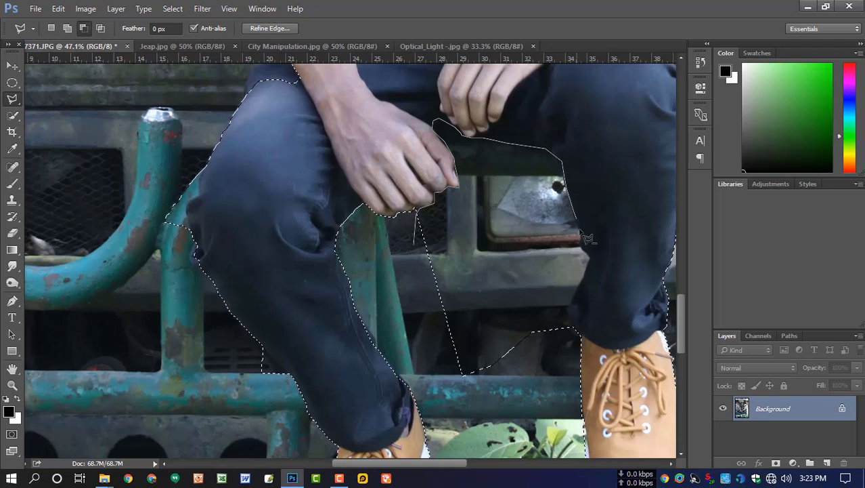
{"action": "left_click", "coordinate": [589, 260]}
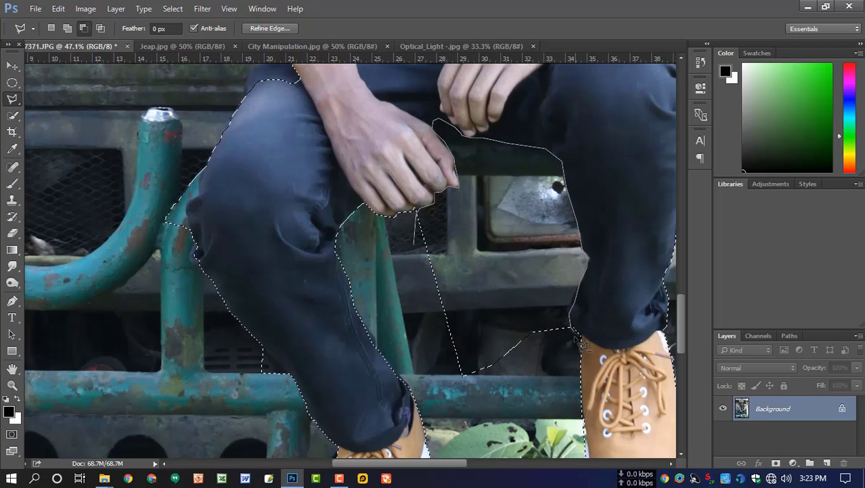
{"action": "left_click", "coordinate": [575, 336]}
{"action": "left_click", "coordinate": [550, 371]}
{"action": "left_click", "coordinate": [509, 399]}
{"action": "left_click", "coordinate": [449, 393]}
{"action": "left_click", "coordinate": [420, 316]}
{"action": "left_click", "coordinate": [414, 244]}
Step: Subtract the green railing beside the outer edge of the man's right knee from the selection
{"action": "left_click_drag", "start_coordinate": [430, 264], "coordinate": [452, 211]}
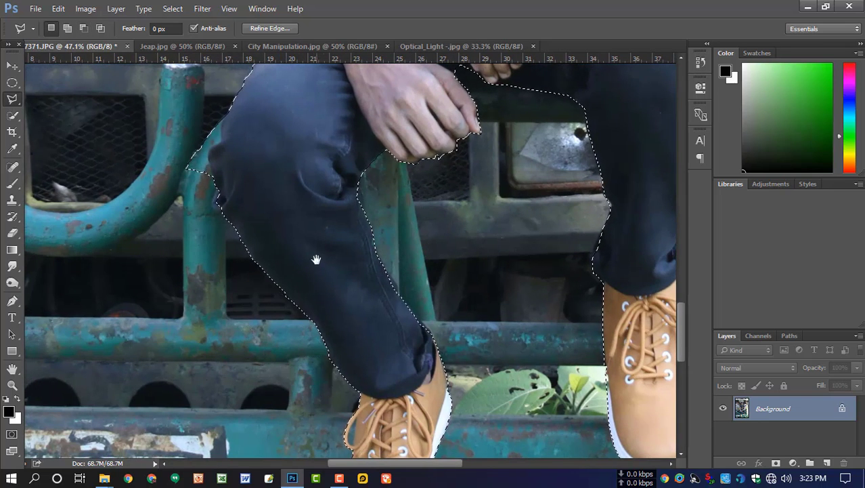
{"action": "left_click_drag", "start_coordinate": [312, 257], "coordinate": [357, 397]}
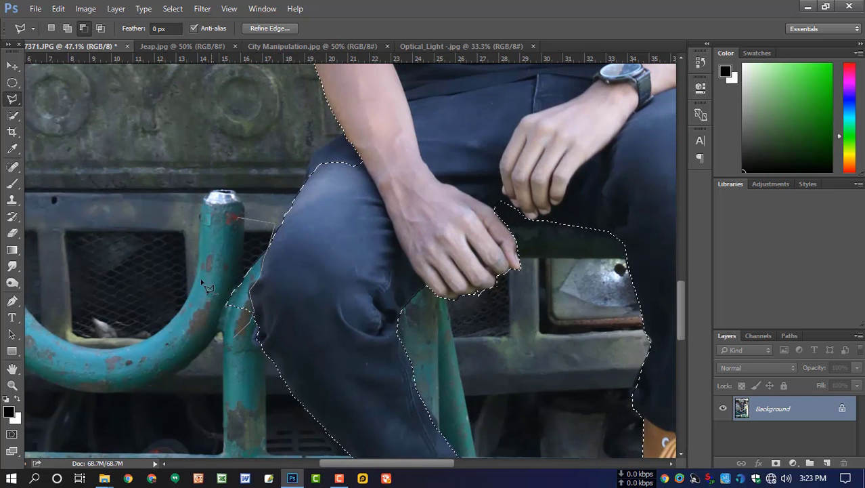
{"action": "left_click", "coordinate": [197, 307]}
{"action": "double_click", "coordinate": [205, 333]}
Step: Add the missing piece of trousers between the man's right thigh and forearm to the selection
{"action": "left_click_drag", "start_coordinate": [320, 247], "coordinate": [307, 336]}
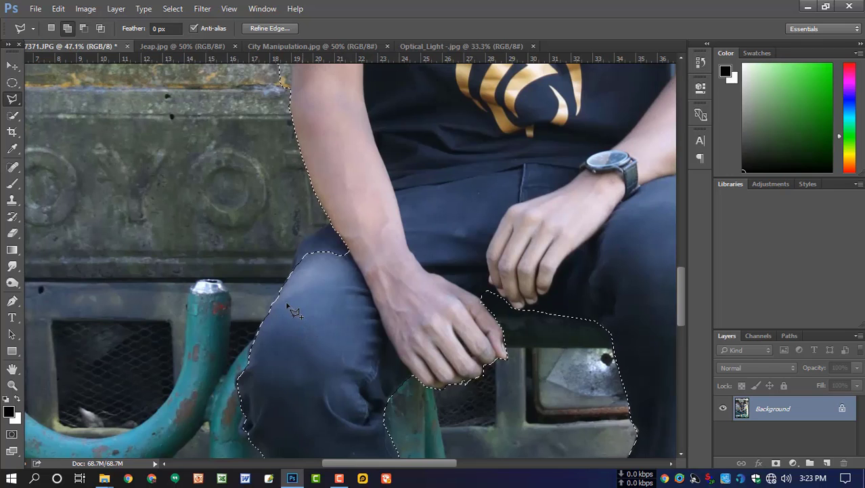
{"action": "left_click", "coordinate": [303, 245]}
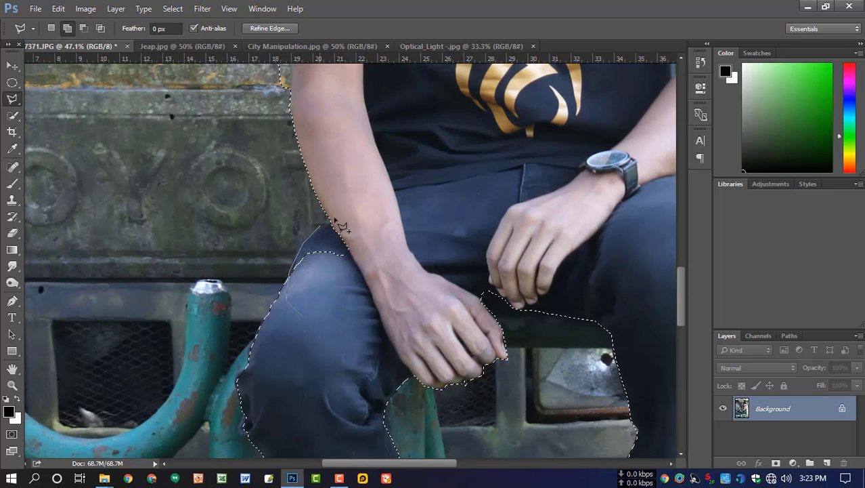
{"action": "left_click", "coordinate": [332, 222]}
{"action": "left_click", "coordinate": [380, 222]}
{"action": "double_click", "coordinate": [369, 283]}
Step: Subtract the background strip beside the man's right elbow and add the missing arm edge there to the selection
{"action": "mouse_move", "coordinate": [421, 243]}
{"action": "left_mouse_down"}
{"action": "mouse_move", "coordinate": [384, 355]}
{"action": "mouse_move", "coordinate": [391, 389]}
{"action": "left_mouse_up"}
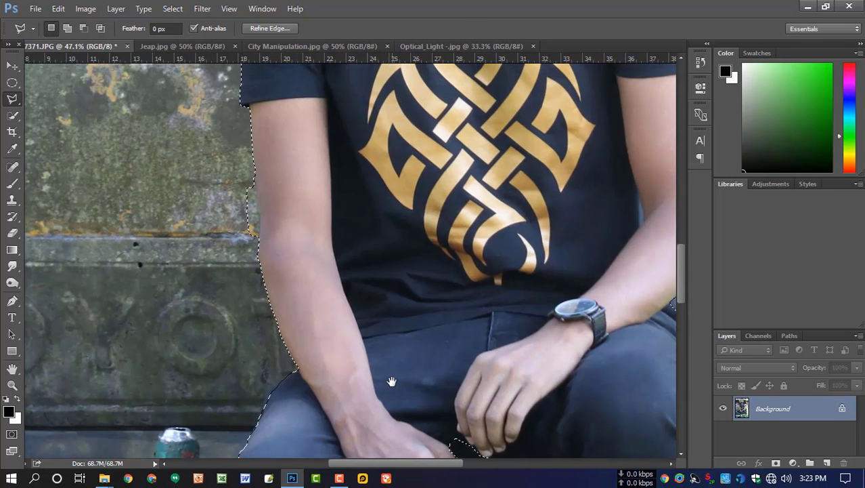
{"action": "left_click", "coordinate": [243, 283], "text": "alt"}
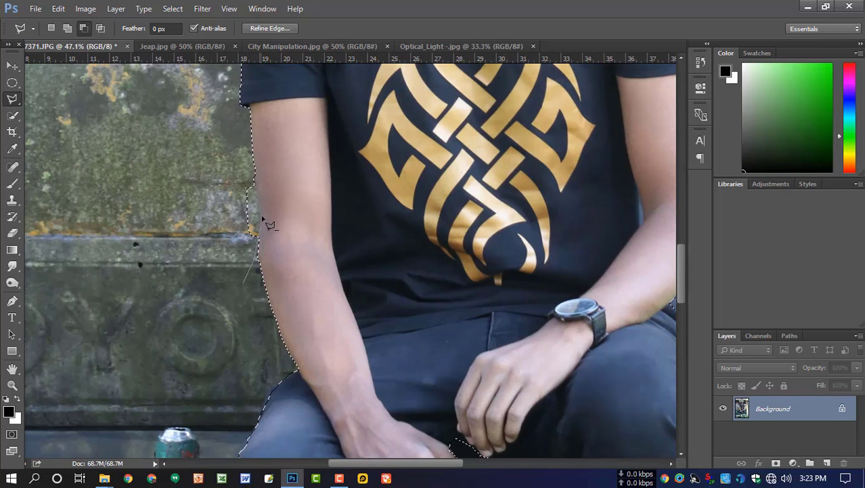
{"action": "left_click", "coordinate": [220, 161]}
{"action": "double_click", "coordinate": [222, 255]}
{"action": "left_click_drag", "start_coordinate": [283, 222], "coordinate": [283, 334]}
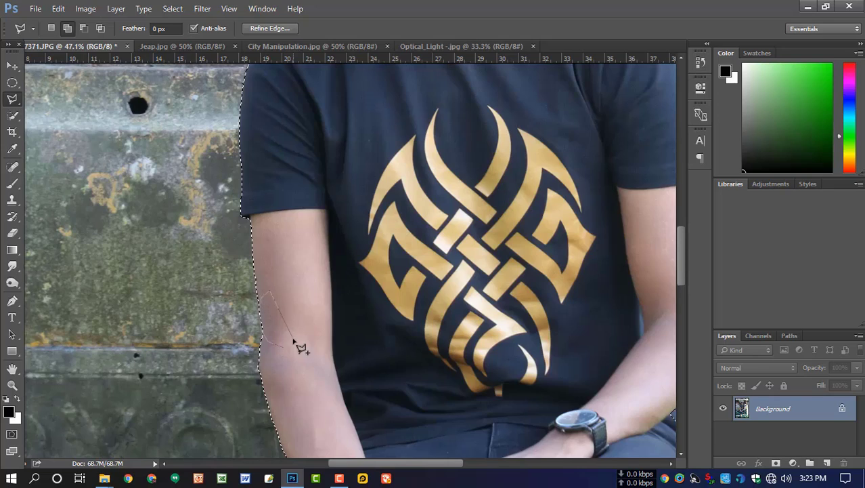
{"action": "double_click", "coordinate": [294, 339]}
Step: Add the missing T-shirt edge along the man's left shoulder to the selection
{"action": "left_click_drag", "start_coordinate": [334, 254], "coordinate": [298, 468]}
{"action": "mouse_move", "coordinate": [401, 241]}
{"action": "left_mouse_down"}
{"action": "mouse_move", "coordinate": [383, 323]}
{"action": "mouse_move", "coordinate": [344, 412]}
{"action": "left_mouse_up"}
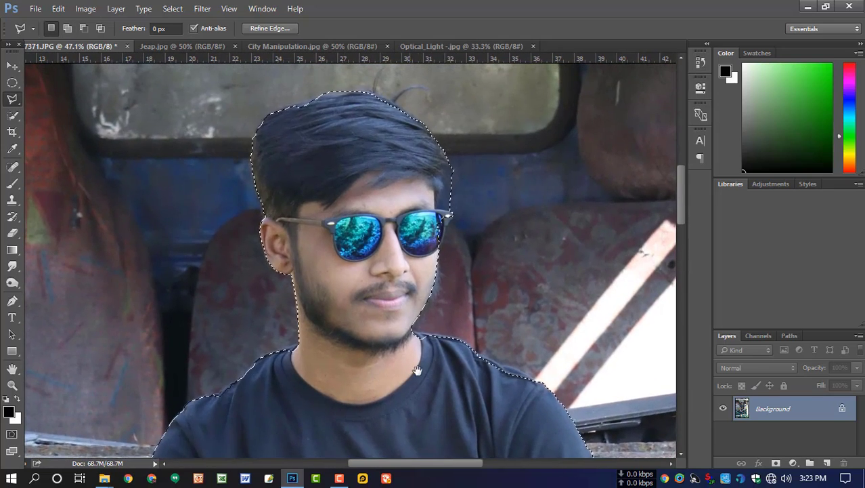
{"action": "left_click", "coordinate": [453, 385], "text": "shift"}
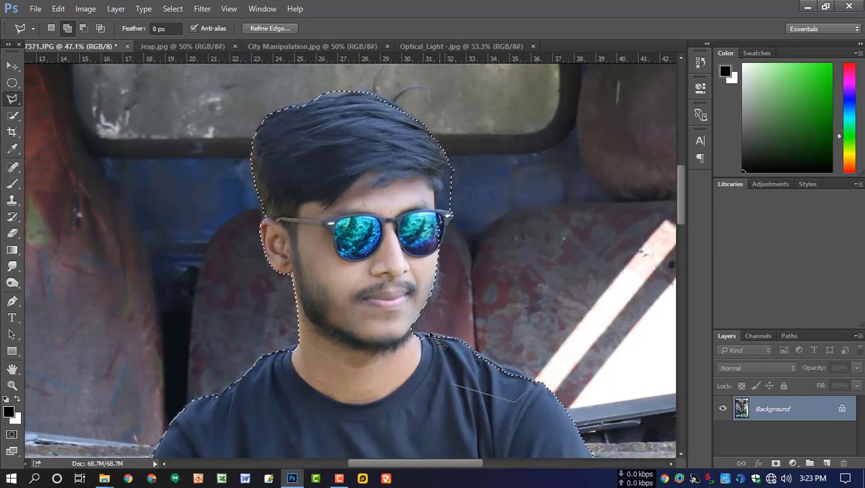
{"action": "scroll", "coordinate": [420, 342], "scroll_direction": "up", "scroll_amount": 3}
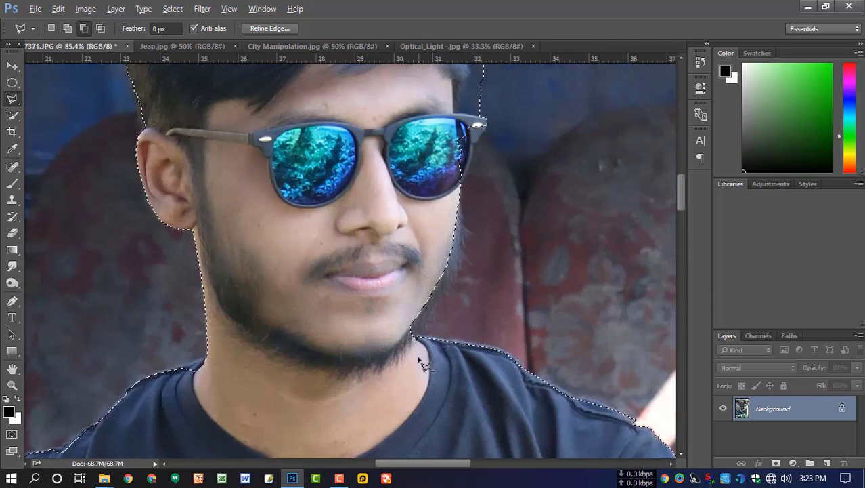
Step: Add the missing beard, cheek and sunglasses edge on the man's left side of the face to the selection
{"action": "left_click", "coordinate": [417, 335]}
{"action": "left_click", "coordinate": [424, 328]}
{"action": "left_click", "coordinate": [440, 299]}
{"action": "left_click", "coordinate": [456, 267]}
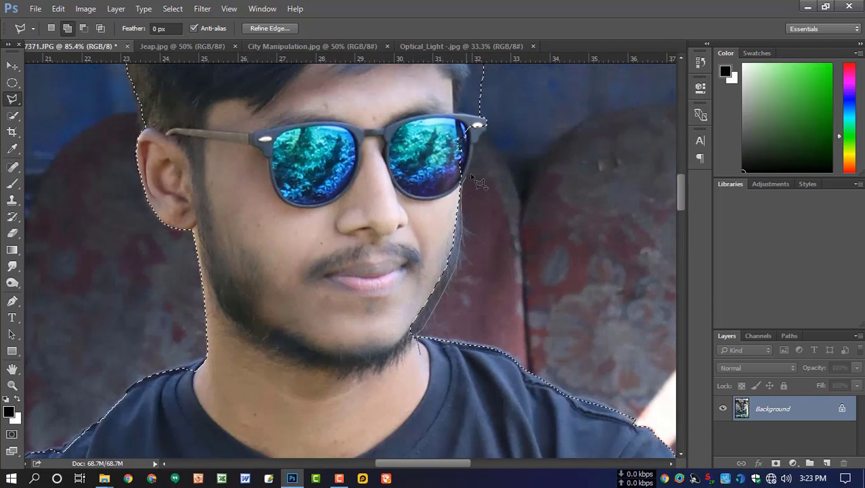
{"action": "left_click_drag", "start_coordinate": [477, 161], "coordinate": [455, 273]}
{"action": "left_click", "coordinate": [454, 256]}
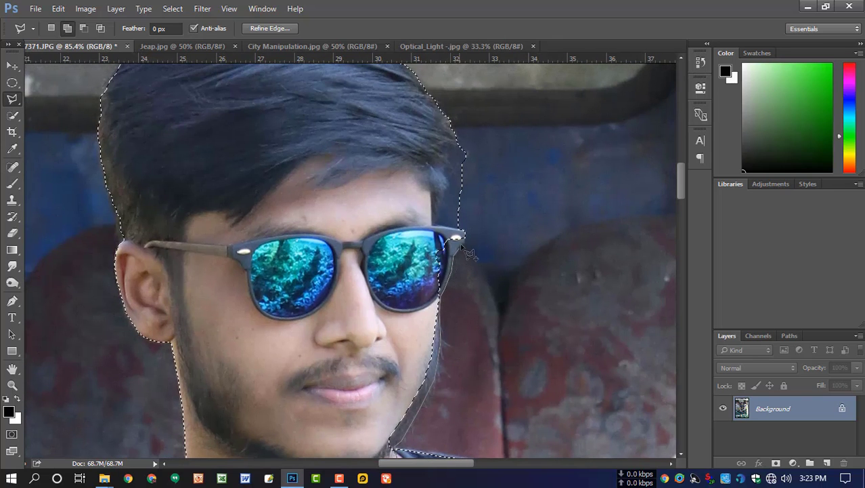
{"action": "left_click", "coordinate": [465, 237]}
{"action": "double_click", "coordinate": [378, 346]}
Step: Subtract the background beside the temple, between the sunglasses corner and the hair, from the selection
{"action": "left_click_drag", "start_coordinate": [470, 237], "coordinate": [466, 353]}
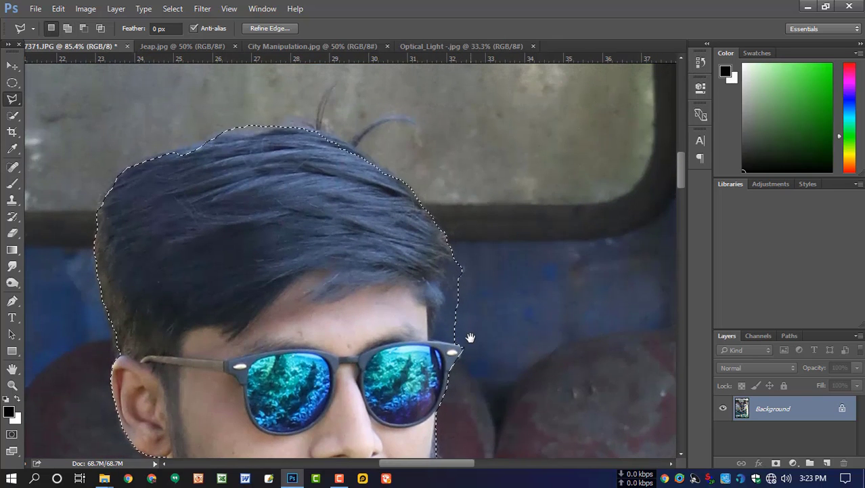
{"action": "left_click", "coordinate": [495, 349], "text": "alt"}
{"action": "left_click", "coordinate": [458, 346]}
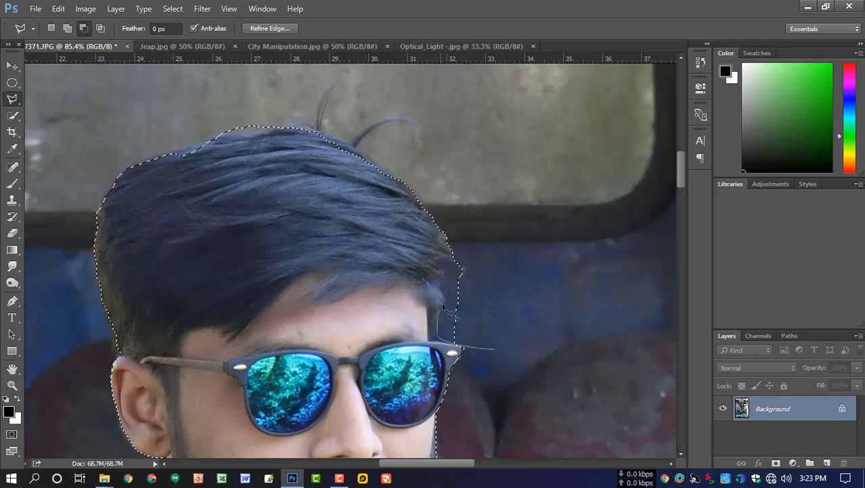
{"action": "left_click", "coordinate": [468, 244]}
{"action": "double_click", "coordinate": [523, 309]}
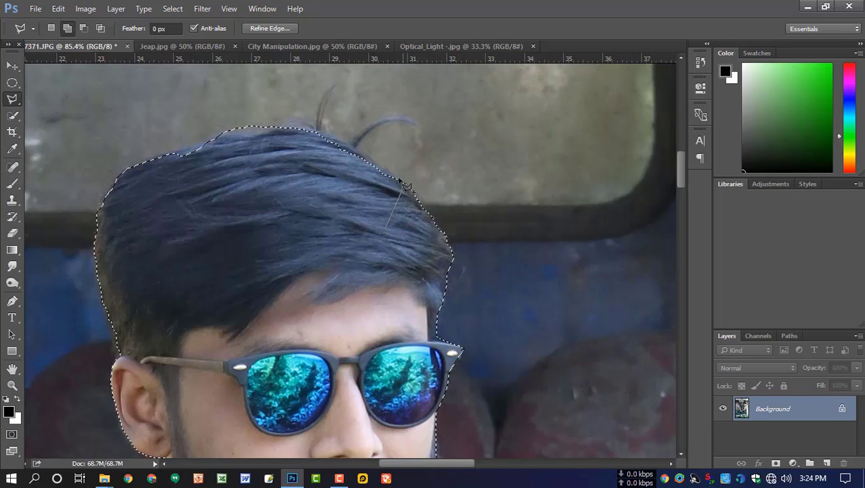
Step: Add the missing hair edge along the top of the man's head to the selection
{"action": "left_click", "coordinate": [172, 154]}
{"action": "left_click", "coordinate": [157, 197]}
{"action": "double_click", "coordinate": [325, 273]}
Step: Add the missing jeans edge at the man's left hip, just below the forearm, to the selection
{"action": "scroll", "coordinate": [398, 257], "scroll_direction": "down", "scroll_amount": 6}
{"action": "left_click_drag", "start_coordinate": [447, 262], "coordinate": [451, 159]}
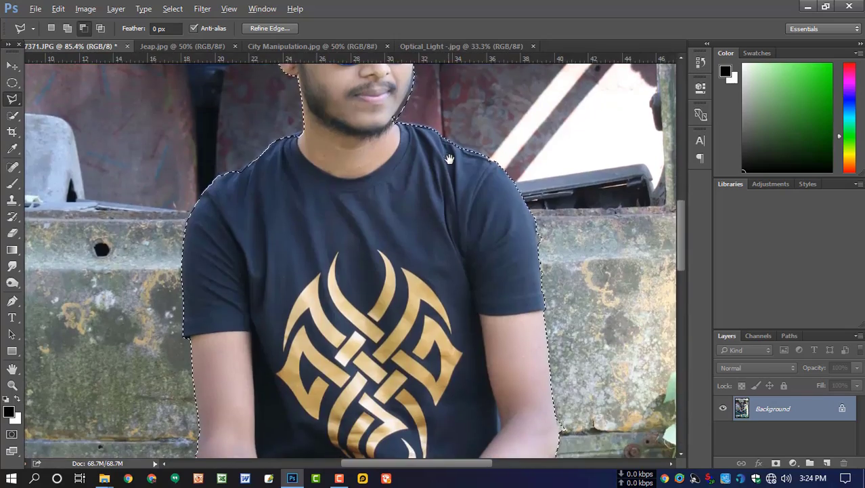
{"action": "scroll", "coordinate": [454, 164], "scroll_direction": "down", "scroll_amount": 5}
{"action": "scroll", "coordinate": [526, 348], "scroll_direction": "up", "scroll_amount": 4}
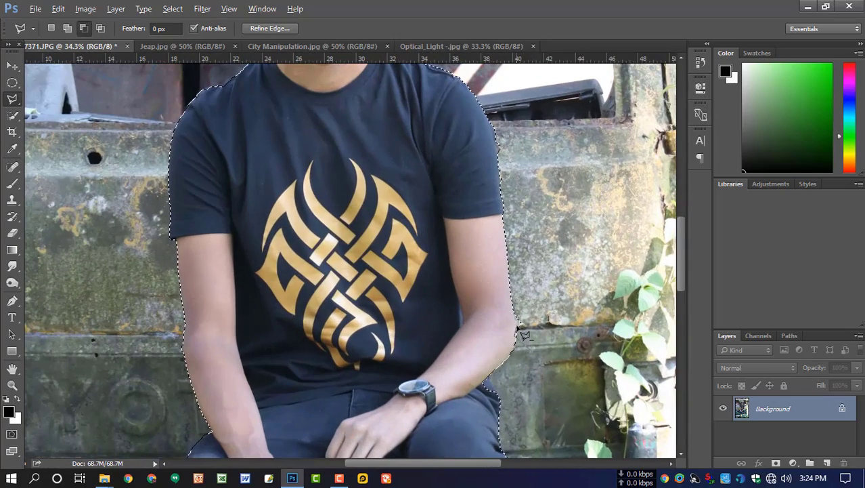
{"action": "left_click_drag", "start_coordinate": [544, 383], "coordinate": [541, 210]}
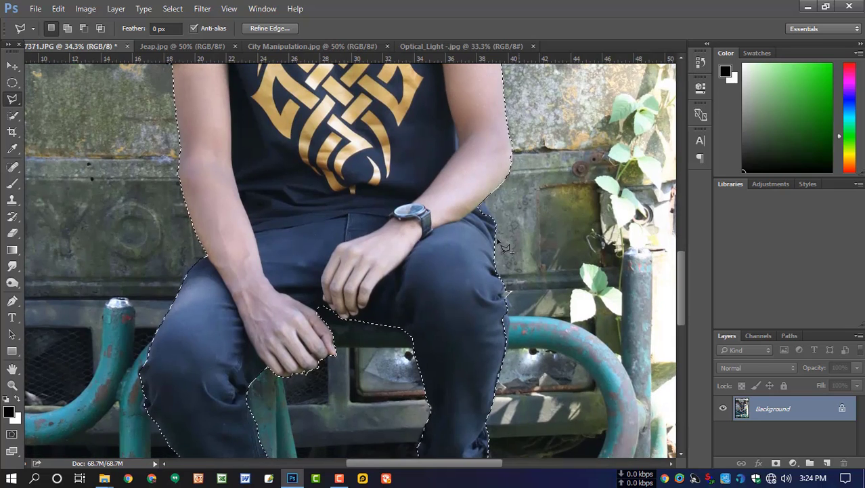
{"action": "left_click", "coordinate": [476, 195], "text": "shift"}
{"action": "left_click", "coordinate": [494, 217]}
{"action": "left_click", "coordinate": [492, 244]}
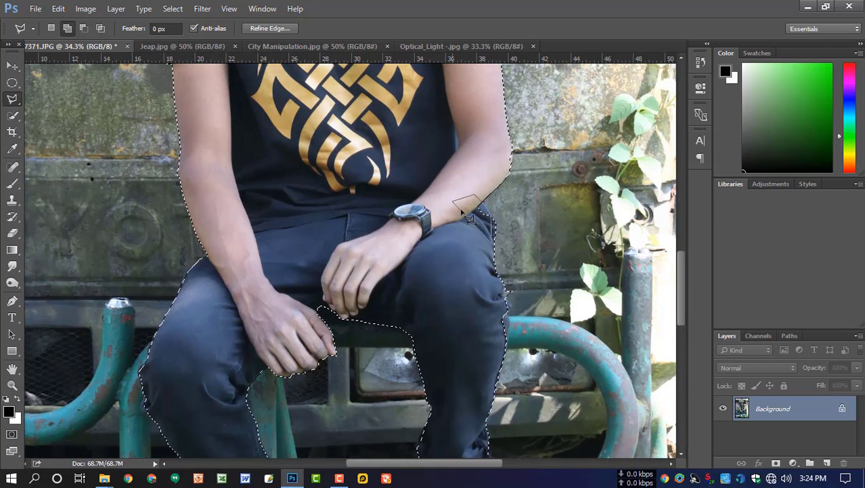
{"action": "double_click", "coordinate": [462, 201]}
Step: Add the missing jeans edge along the outside of the man's left knee to the selection
{"action": "left_click_drag", "start_coordinate": [492, 282], "coordinate": [464, 191]}
{"action": "left_click", "coordinate": [463, 191], "text": "shift"}
{"action": "left_click", "coordinate": [477, 213]}
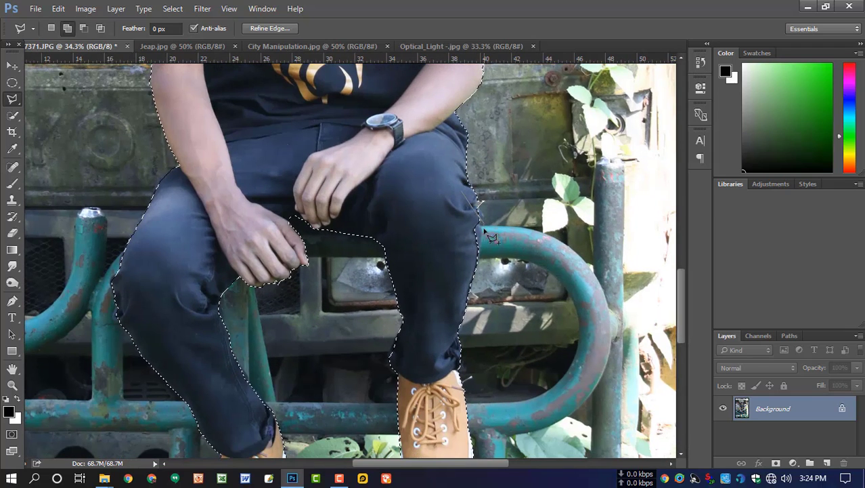
{"action": "left_click", "coordinate": [472, 300]}
{"action": "left_click", "coordinate": [443, 317]}
{"action": "double_click", "coordinate": [437, 258]}
Step: Open Refine Edge for the whole-body selection and brush the refine radius over the hair outline on top of the head
{"action": "left_click_drag", "start_coordinate": [461, 314], "coordinate": [454, 163]}
{"action": "left_click", "coordinate": [403, 251], "text": "alt"}
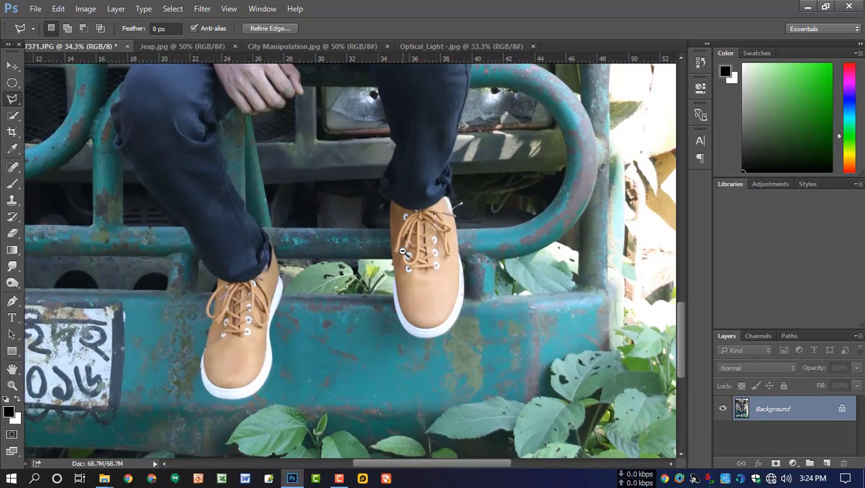
{"action": "left_click", "coordinate": [403, 252], "text": "alt"}
{"action": "key", "text": "ctrl+0"}
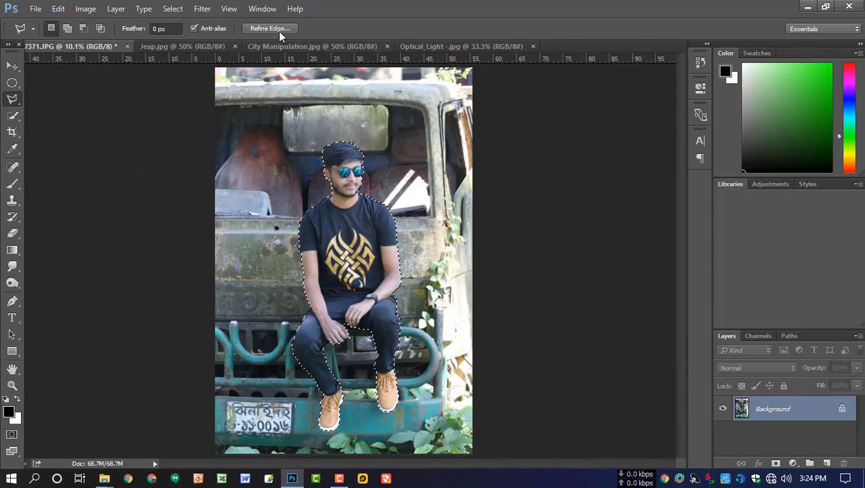
{"action": "left_click", "coordinate": [279, 32]}
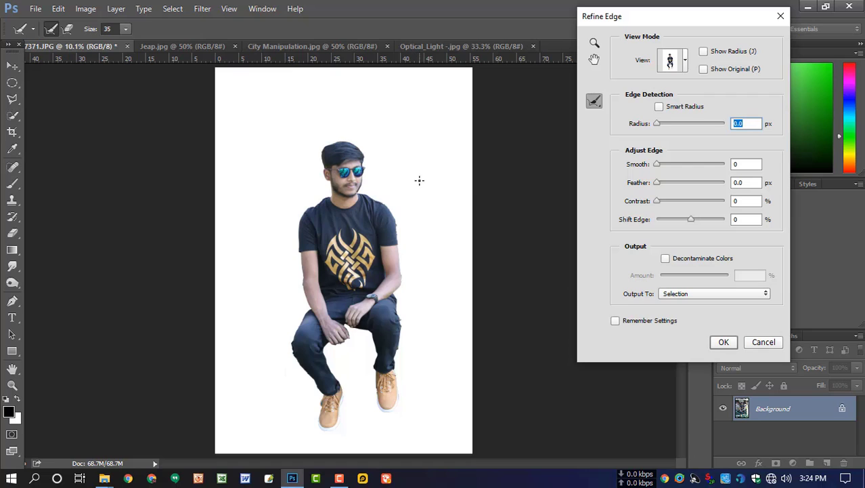
{"action": "left_click", "coordinate": [398, 158], "text": "ctrl"}
{"action": "left_click", "coordinate": [380, 159], "text": "ctrl"}
{"action": "left_click_drag", "start_coordinate": [395, 168], "coordinate": [475, 237]}
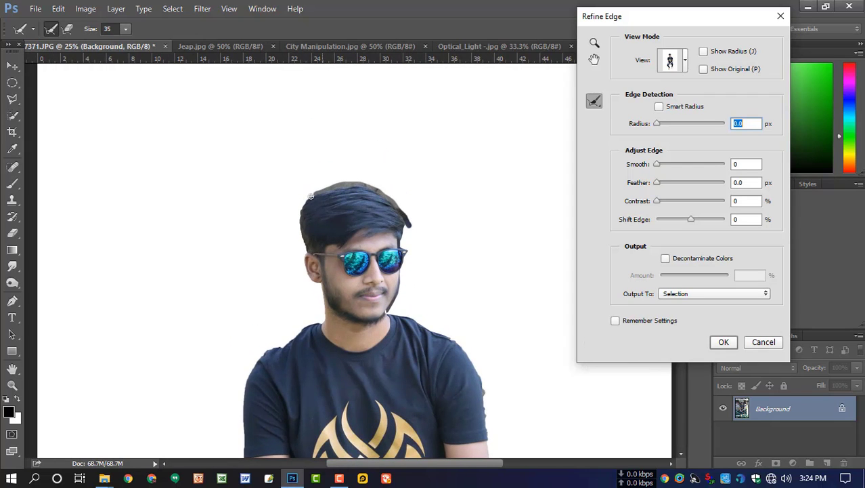
Step: Refine the edge along the man's left jaw, cheek, sunglasses and temple hair with the refine radius brush
{"action": "left_click", "coordinate": [414, 259], "text": "ctrl"}
{"action": "left_click_drag", "start_coordinate": [421, 258], "coordinate": [430, 190]}
{"action": "left_click", "coordinate": [387, 261], "text": "ctrl"}
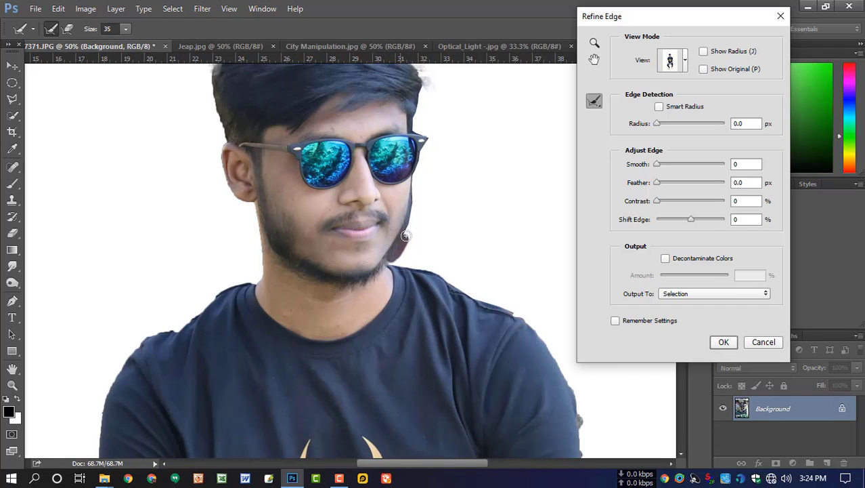
{"action": "left_click_drag", "start_coordinate": [416, 180], "coordinate": [417, 176]}
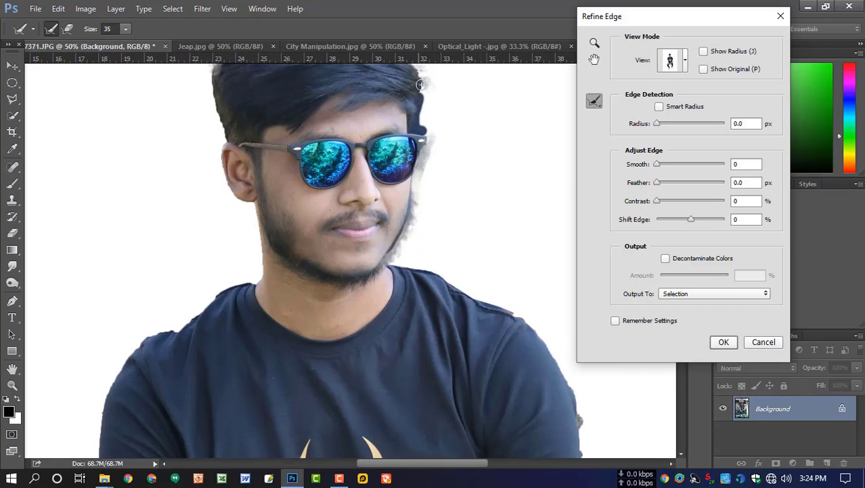
{"action": "left_click_drag", "start_coordinate": [421, 85], "coordinate": [421, 83]}
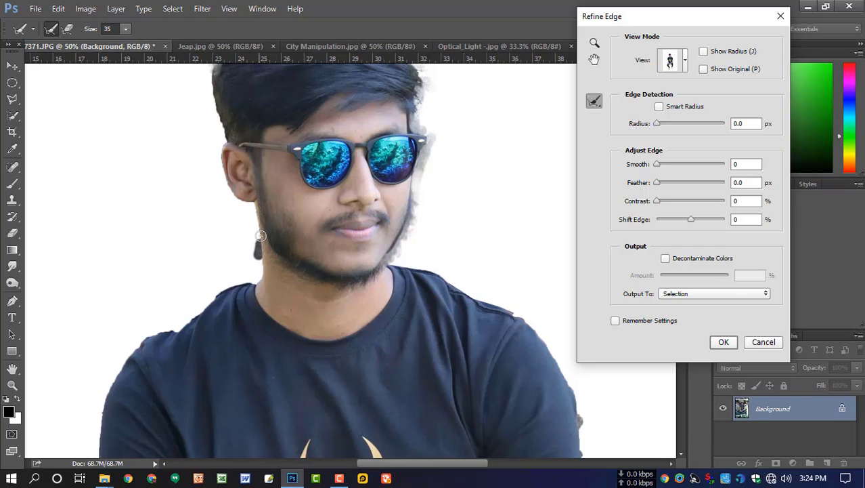
Step: Refine the edge along the man's right neck, ear, side of the hair and right T-shirt shoulder
{"action": "left_click_drag", "start_coordinate": [225, 178], "coordinate": [212, 97]}
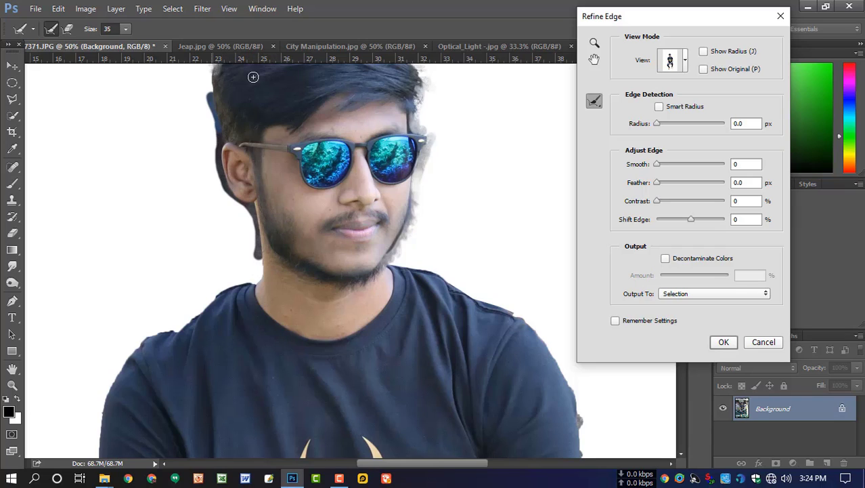
{"action": "left_click_drag", "start_coordinate": [274, 72], "coordinate": [288, 196]}
{"action": "left_click_drag", "start_coordinate": [224, 212], "coordinate": [233, 165]}
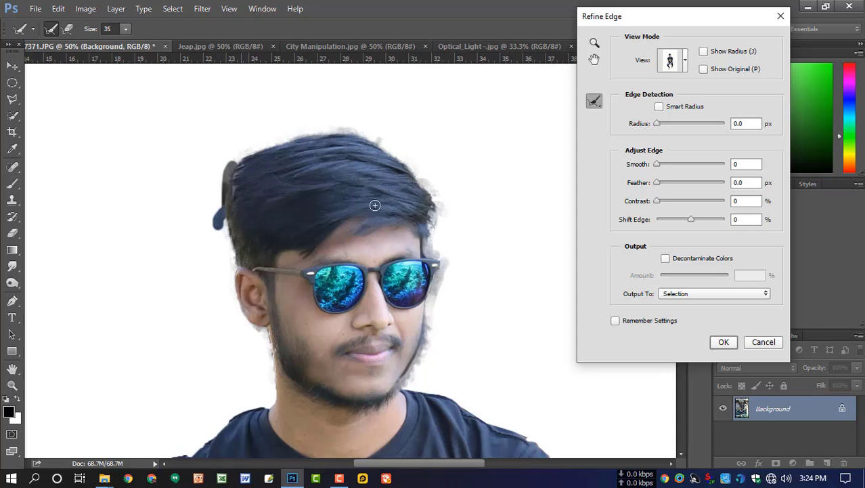
{"action": "left_click_drag", "start_coordinate": [363, 231], "coordinate": [369, 45]}
{"action": "mouse_move", "coordinate": [273, 223]}
{"action": "left_mouse_down"}
{"action": "mouse_move", "coordinate": [243, 225]}
{"action": "mouse_move", "coordinate": [160, 278]}
{"action": "mouse_move", "coordinate": [206, 268]}
{"action": "mouse_move", "coordinate": [136, 307]}
{"action": "mouse_move", "coordinate": [157, 292]}
{"action": "mouse_move", "coordinate": [118, 369]}
{"action": "left_mouse_up"}
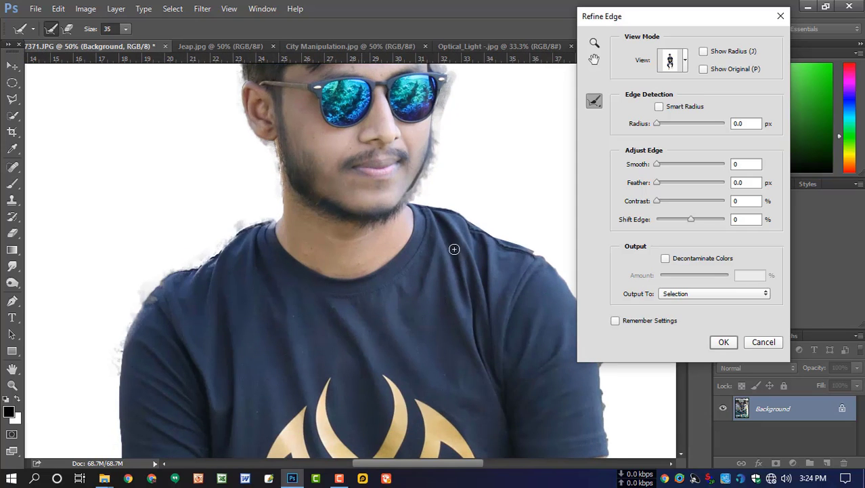
Step: Refine the edge along the man's left shoulder, sleeve, upper arm and elbow
{"action": "left_click_drag", "start_coordinate": [454, 247], "coordinate": [325, 237]}
{"action": "mouse_move", "coordinate": [303, 195]}
{"action": "left_mouse_down"}
{"action": "mouse_move", "coordinate": [377, 225]}
{"action": "mouse_move", "coordinate": [402, 244]}
{"action": "mouse_move", "coordinate": [357, 224]}
{"action": "mouse_move", "coordinate": [439, 263]}
{"action": "mouse_move", "coordinate": [457, 329]}
{"action": "mouse_move", "coordinate": [468, 325]}
{"action": "mouse_move", "coordinate": [485, 447]}
{"action": "left_mouse_up"}
{"action": "left_click_drag", "start_coordinate": [490, 383], "coordinate": [483, 206]}
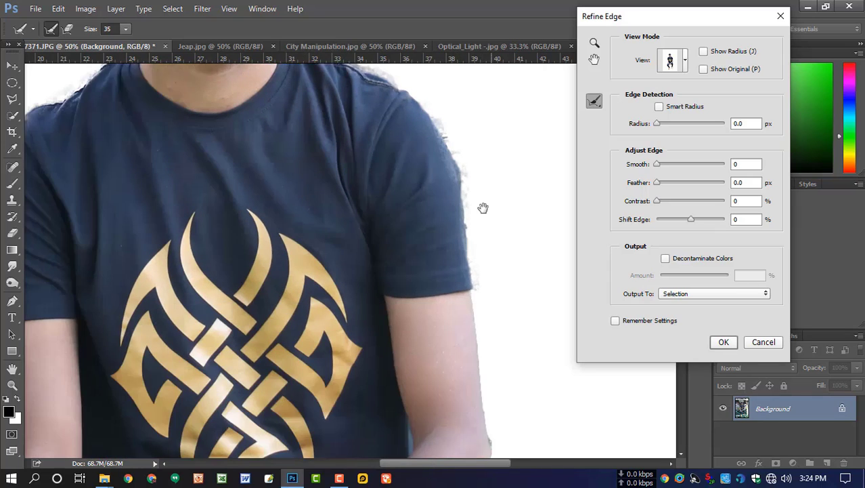
{"action": "left_click_drag", "start_coordinate": [475, 269], "coordinate": [485, 408]}
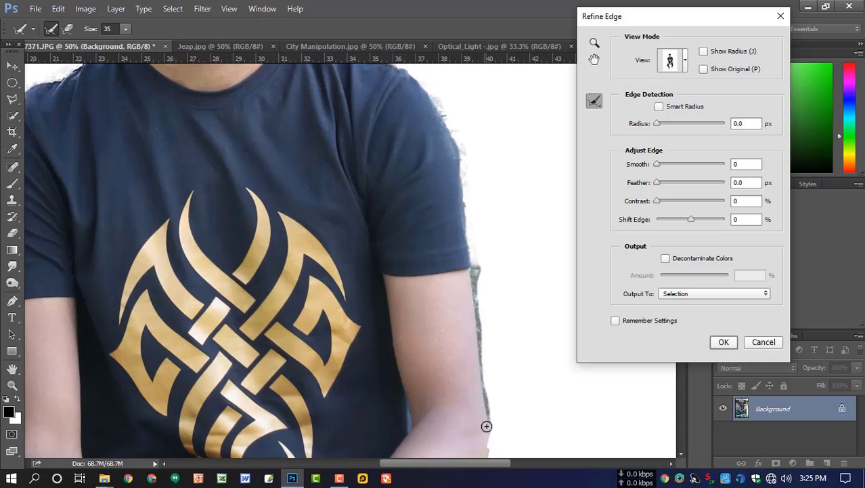
{"action": "mouse_move", "coordinate": [469, 374]}
{"action": "left_mouse_down"}
{"action": "mouse_move", "coordinate": [467, 247]}
{"action": "mouse_move", "coordinate": [447, 216]}
{"action": "left_mouse_up"}
{"action": "mouse_move", "coordinate": [469, 253]}
{"action": "left_mouse_down"}
{"action": "mouse_move", "coordinate": [463, 315]}
{"action": "mouse_move", "coordinate": [422, 347]}
{"action": "mouse_move", "coordinate": [442, 402]}
{"action": "mouse_move", "coordinate": [462, 213]}
{"action": "mouse_move", "coordinate": [459, 255]}
{"action": "mouse_move", "coordinate": [470, 296]}
{"action": "left_mouse_up"}
Step: Refine the edge along the outside of the man's left leg and around his left shoe
{"action": "scroll", "coordinate": [463, 214], "scroll_direction": "down", "scroll_amount": 2}
{"action": "mouse_move", "coordinate": [470, 330]}
{"action": "left_mouse_down"}
{"action": "mouse_move", "coordinate": [459, 409]}
{"action": "mouse_move", "coordinate": [470, 409]}
{"action": "mouse_move", "coordinate": [487, 258]}
{"action": "left_mouse_up"}
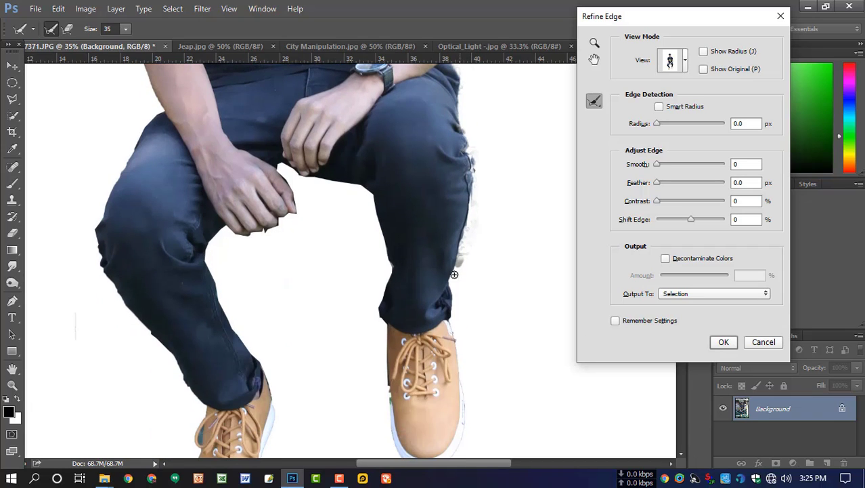
{"action": "left_click_drag", "start_coordinate": [458, 352], "coordinate": [464, 381]}
{"action": "mouse_move", "coordinate": [477, 416]}
{"action": "left_mouse_down"}
{"action": "mouse_move", "coordinate": [478, 311]}
{"action": "mouse_move", "coordinate": [449, 360]}
{"action": "mouse_move", "coordinate": [426, 361]}
{"action": "mouse_move", "coordinate": [403, 344]}
{"action": "mouse_move", "coordinate": [396, 322]}
{"action": "left_mouse_up"}
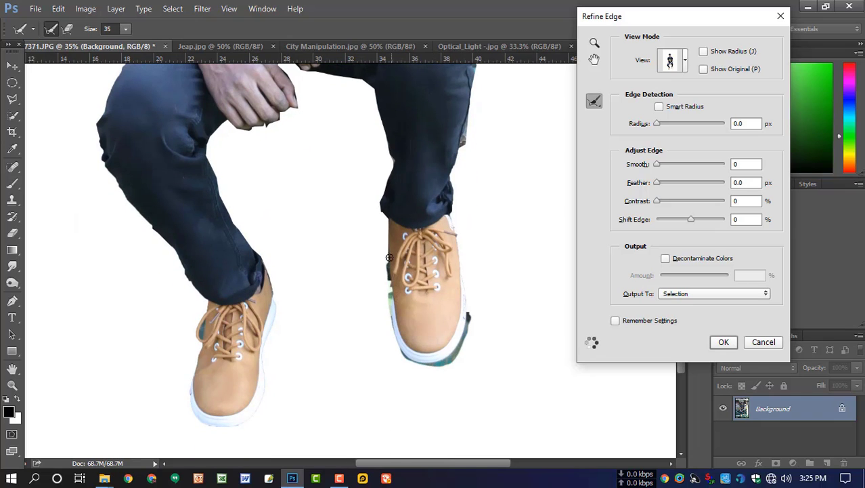
{"action": "left_click_drag", "start_coordinate": [389, 258], "coordinate": [386, 216]}
Step: Refine the edges around the hands, the inner sides of both legs and the man's right shoe
{"action": "left_click_drag", "start_coordinate": [413, 128], "coordinate": [422, 214]}
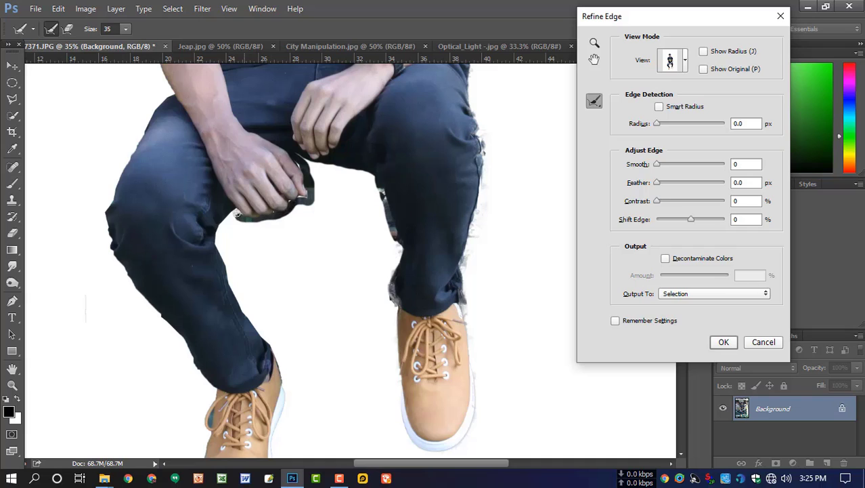
{"action": "left_click_drag", "start_coordinate": [235, 211], "coordinate": [273, 123]}
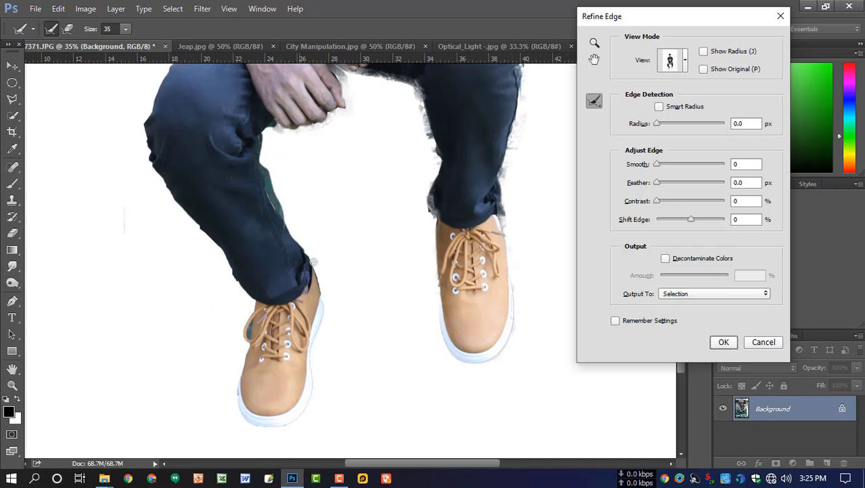
{"action": "mouse_move", "coordinate": [344, 338]}
{"action": "left_mouse_down"}
{"action": "mouse_move", "coordinate": [337, 218]}
{"action": "mouse_move", "coordinate": [304, 233]}
{"action": "left_mouse_up"}
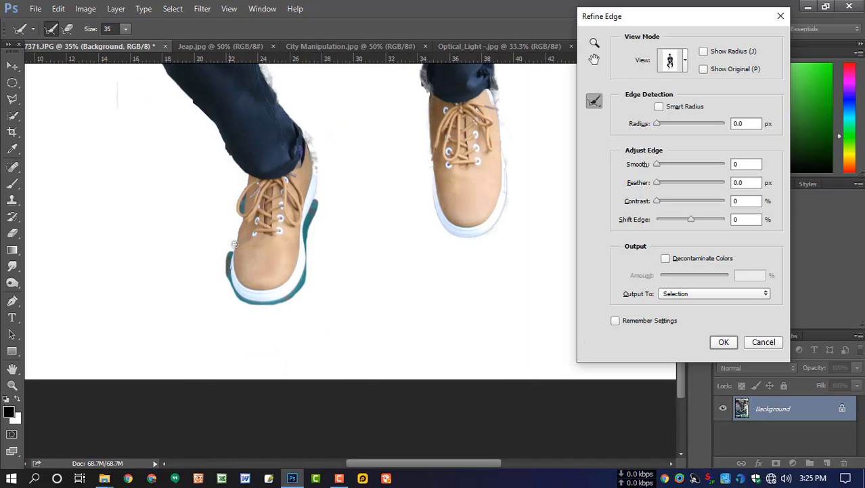
{"action": "left_click_drag", "start_coordinate": [241, 175], "coordinate": [252, 273]}
Step: Refine the edge along the outside of the man's right leg and right arm
{"action": "scroll", "coordinate": [344, 184], "scroll_direction": "down", "scroll_amount": 3}
{"action": "left_click_drag", "start_coordinate": [346, 254], "coordinate": [341, 420]}
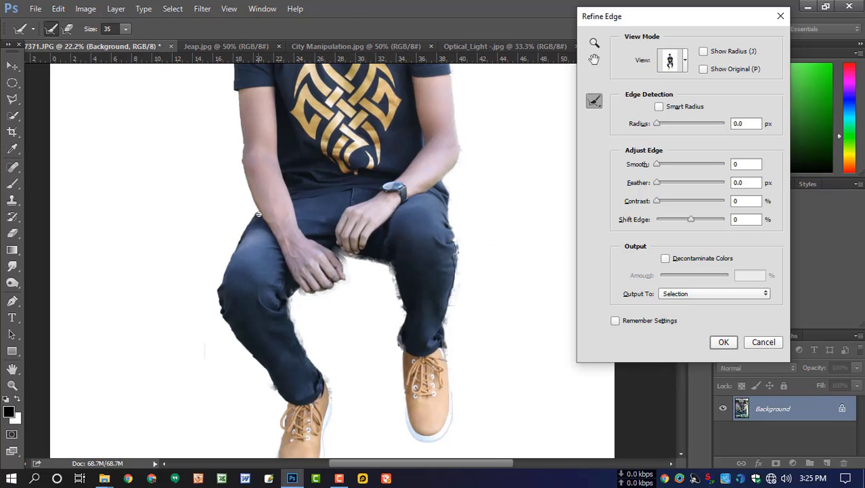
{"action": "left_click_drag", "start_coordinate": [265, 260], "coordinate": [258, 338]}
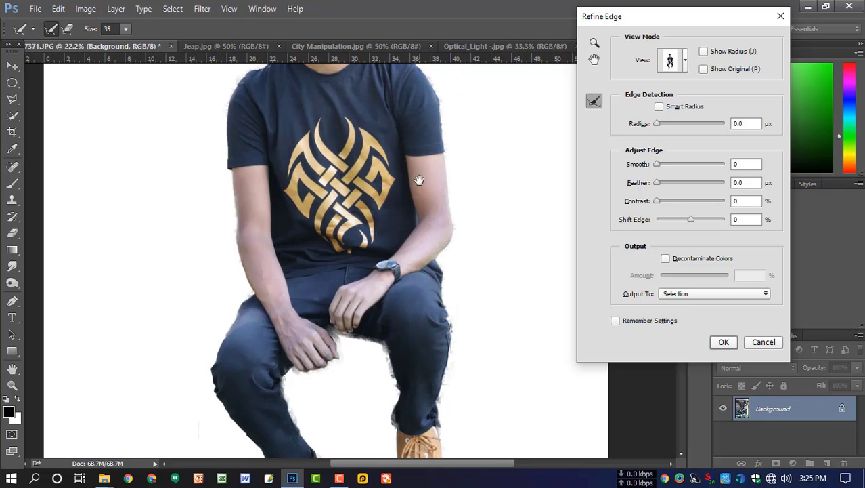
{"action": "left_click_drag", "start_coordinate": [418, 182], "coordinate": [398, 347]}
{"action": "key", "text": "alt"}
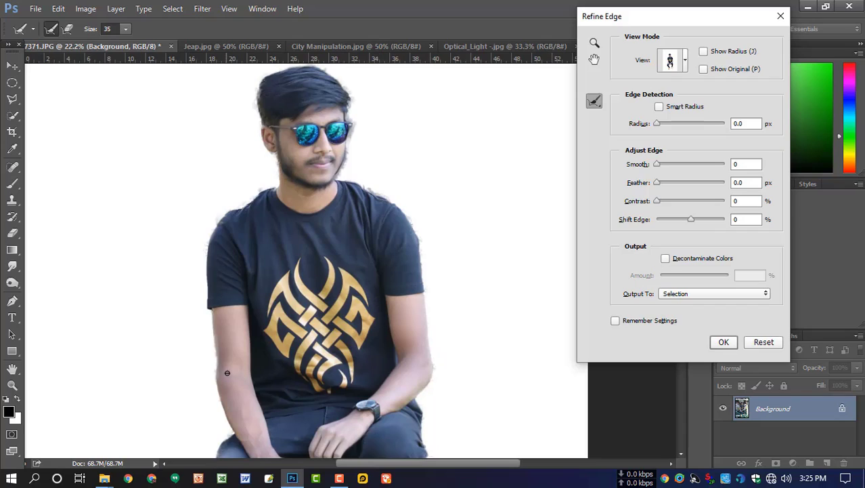
{"action": "key", "text": "ctrl+alt+z"}
Step: Set the refined edge's feather to 1.6 px and output the cutout to a new layer
{"action": "scroll", "coordinate": [408, 307], "scroll_direction": "up", "scroll_amount": 1}
{"action": "left_click", "coordinate": [664, 184]}
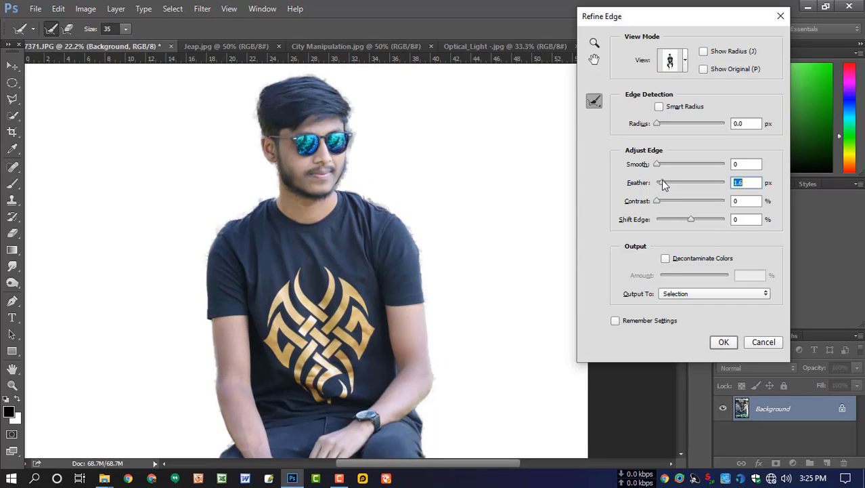
{"action": "left_click", "coordinate": [689, 296]}
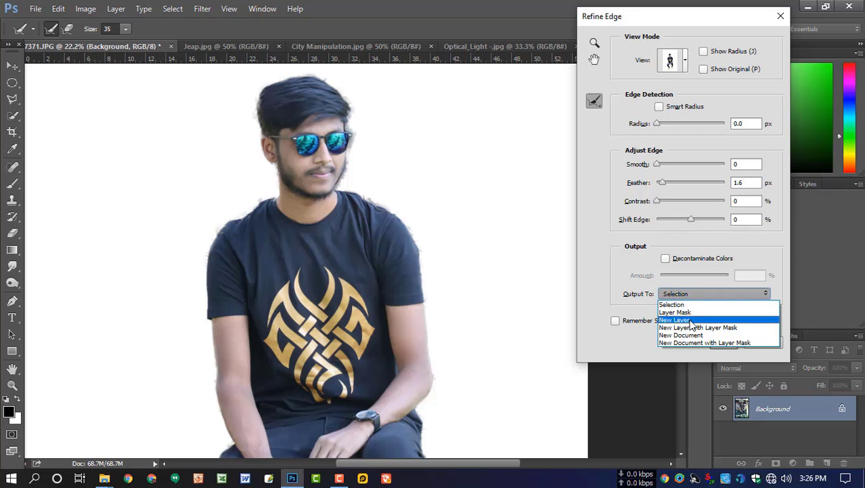
{"action": "left_click", "coordinate": [690, 319]}
{"action": "left_click", "coordinate": [724, 343]}
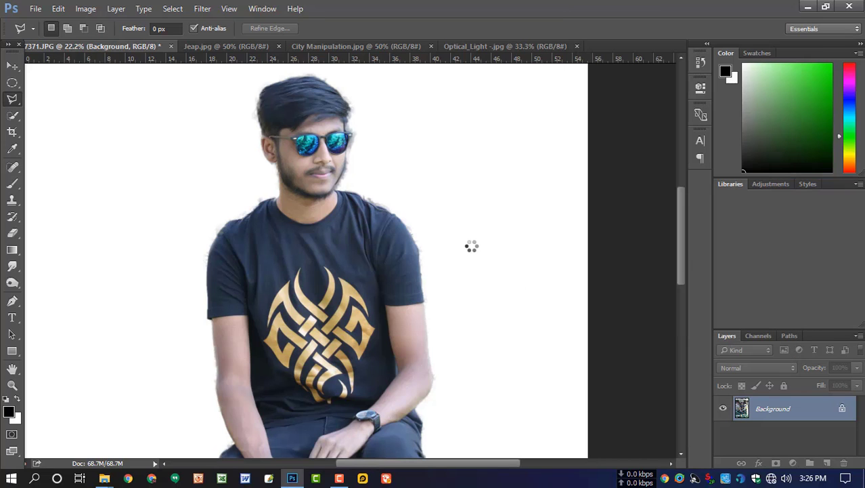
Step: In a Camera Raw filter, set Contrast +34, Highlights +41, Shadows +23, Whites +26, Blacks +23, Clarity +27, Vibrance +29 and Saturation +4
{"action": "scroll", "coordinate": [472, 236], "scroll_direction": "down", "scroll_amount": 5}
{"action": "scroll", "coordinate": [472, 235], "scroll_direction": "down", "scroll_amount": 3}
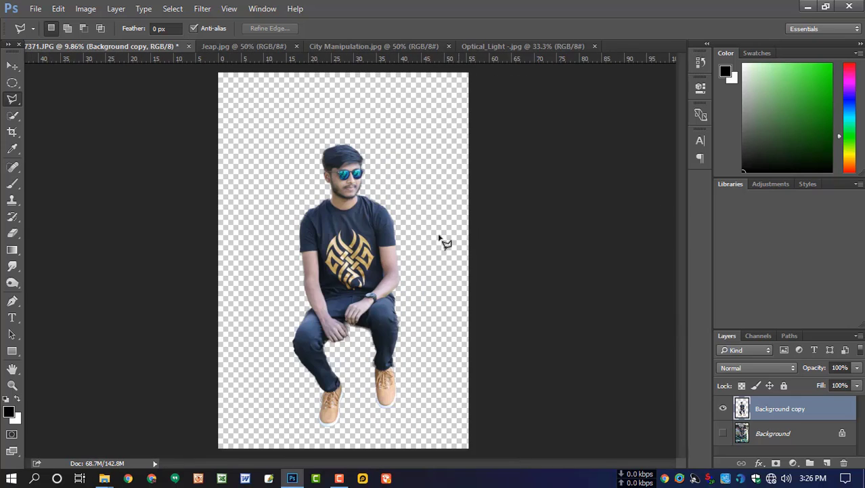
{"action": "scroll", "coordinate": [414, 235], "scroll_direction": "up", "scroll_amount": 2}
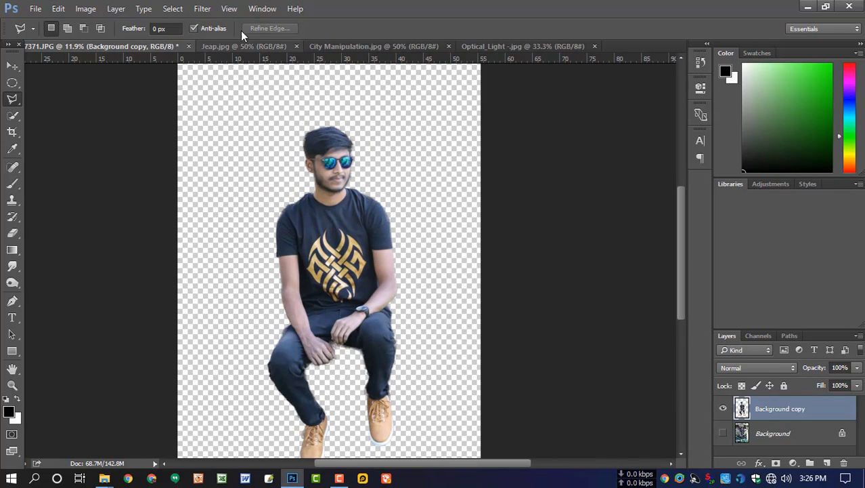
{"action": "left_click", "coordinate": [202, 9]}
{"action": "left_click", "coordinate": [240, 82]}
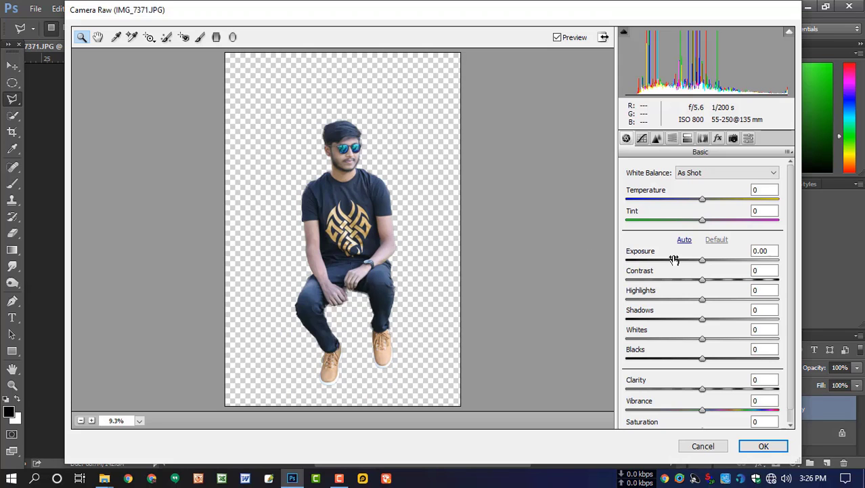
{"action": "left_click", "coordinate": [339, 248]}
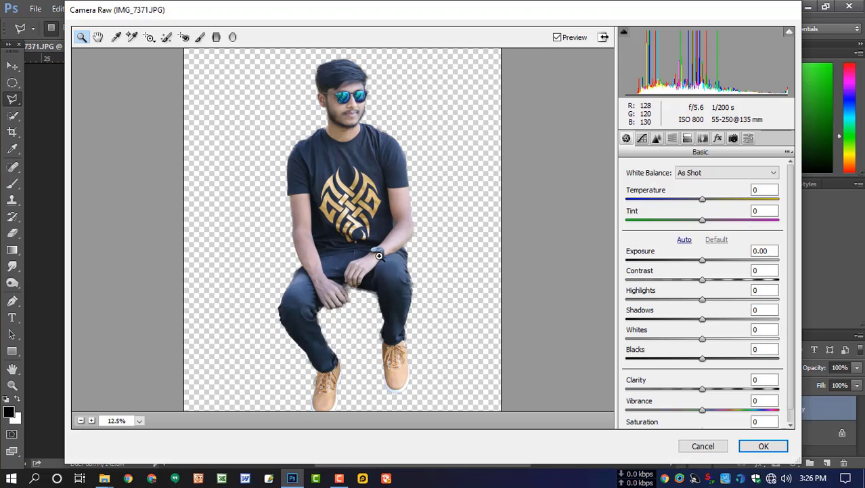
{"action": "left_click_drag", "start_coordinate": [704, 280], "coordinate": [707, 417]}
{"action": "scroll", "coordinate": [715, 369], "scroll_direction": "down", "scroll_amount": 1}
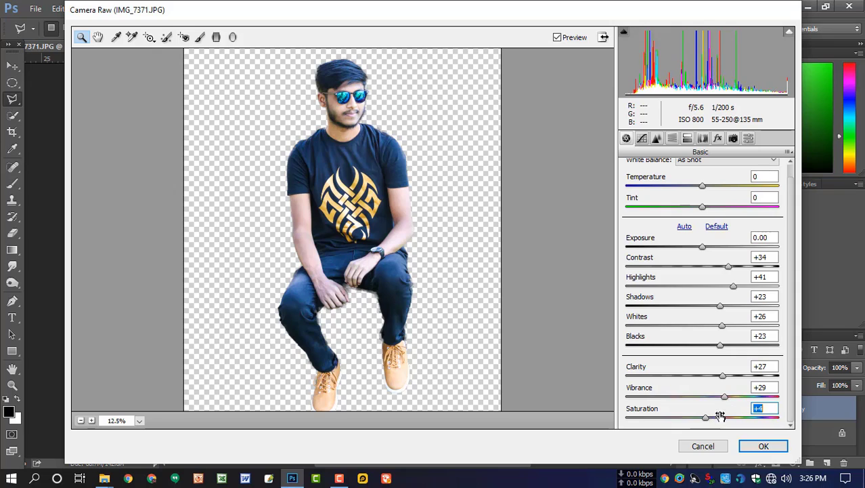
Step: Set the parametric tone curve to Highlights +12, Lights +8 and Shadows +1, and apply the filter to the cutout layer
{"action": "left_click", "coordinate": [642, 139]}
{"action": "left_click_drag", "start_coordinate": [702, 371], "coordinate": [706, 417]}
{"action": "scroll", "coordinate": [708, 408], "scroll_direction": "down", "scroll_amount": 1}
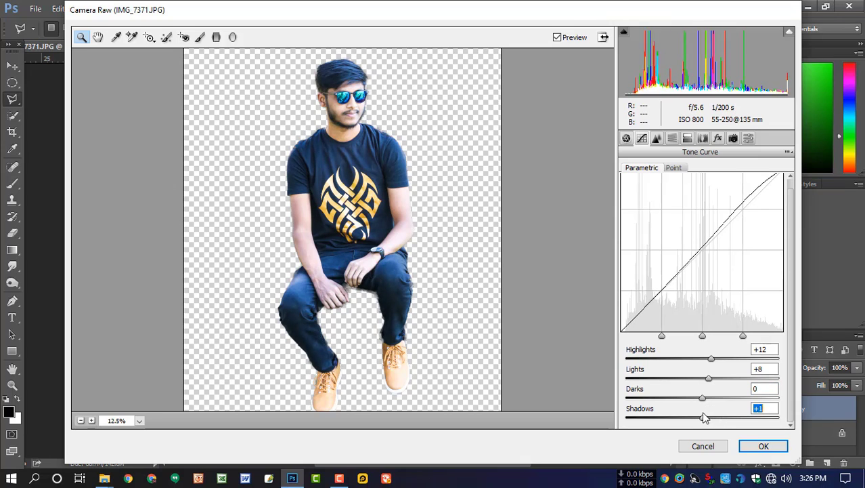
{"action": "left_click", "coordinate": [764, 447]}
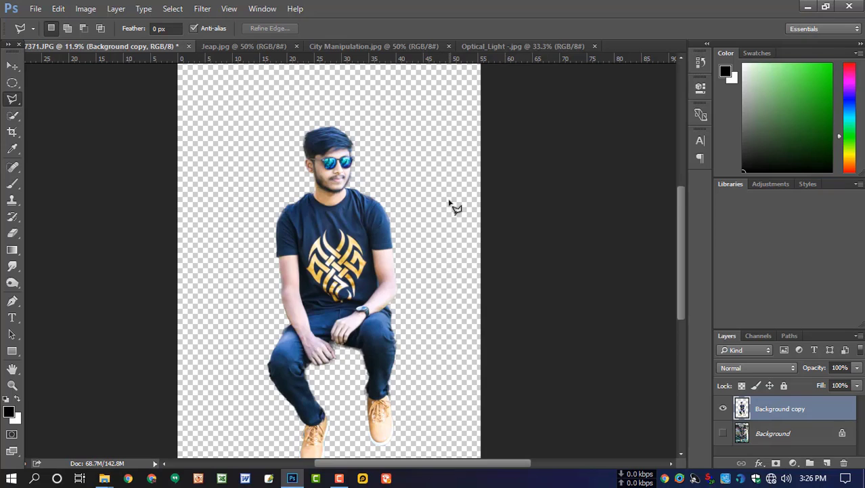
Step: Apply Color Balance to the cutout layer, shifting the highlights' Cyan–Red level to +14
{"action": "scroll", "coordinate": [347, 167], "scroll_direction": "up", "scroll_amount": 4}
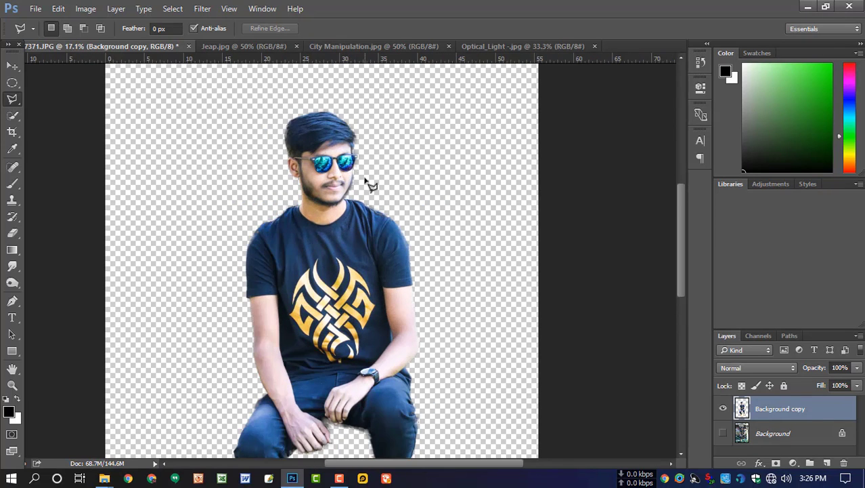
{"action": "scroll", "coordinate": [364, 179], "scroll_direction": "down", "scroll_amount": 1}
{"action": "key", "text": "ctrl+b"}
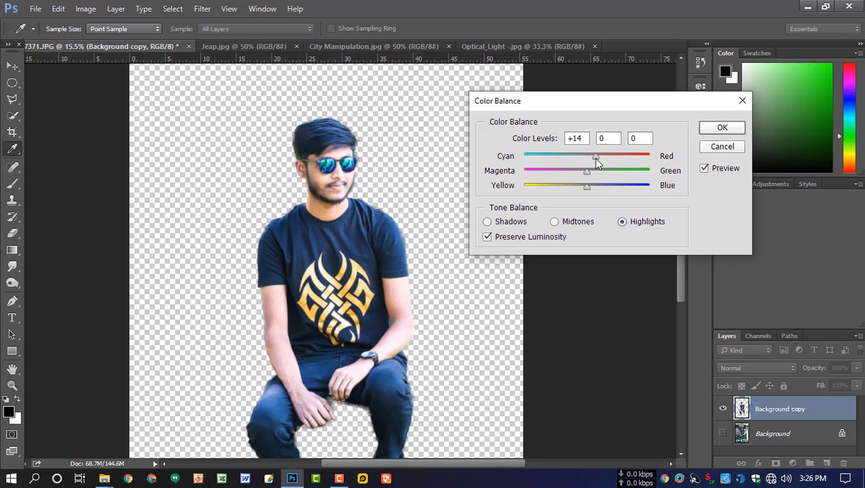
{"action": "left_click_drag", "start_coordinate": [595, 158], "coordinate": [588, 193]}
{"action": "left_click", "coordinate": [720, 130]}
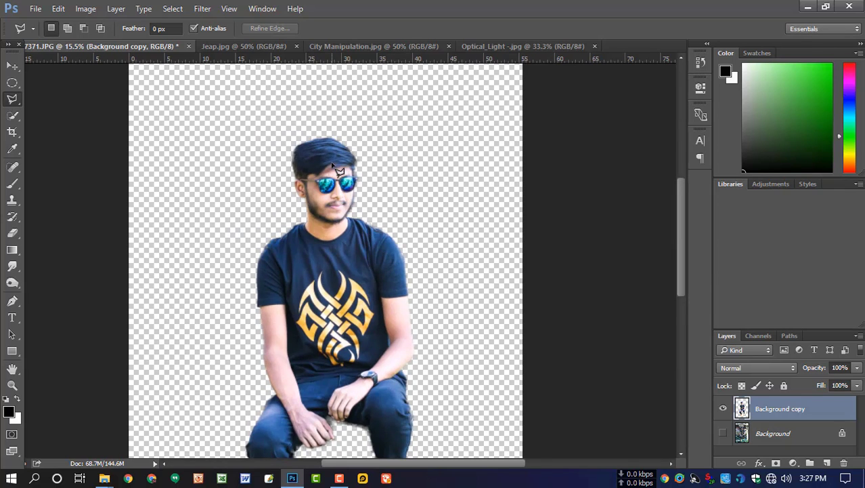
Step: Delete the hidden Background layer, leaving only the man's cutout layer in the document
{"action": "scroll", "coordinate": [344, 173], "scroll_direction": "up", "scroll_amount": 7}
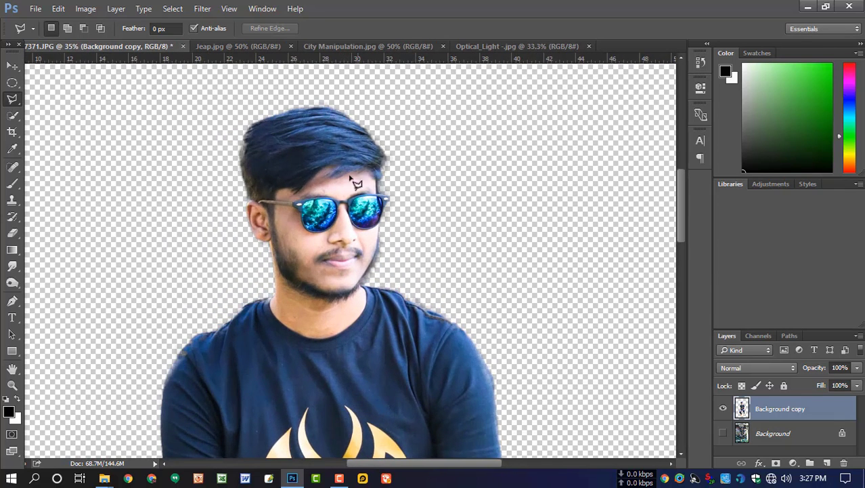
{"action": "left_click", "coordinate": [11, 267]}
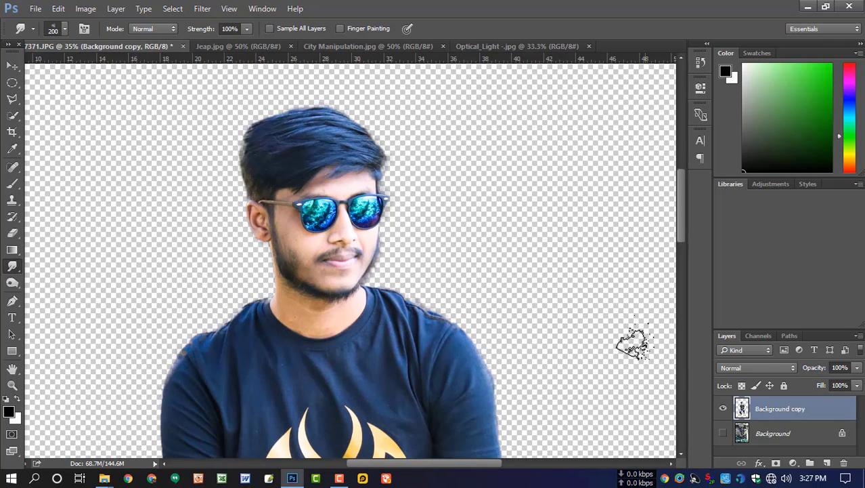
{"action": "left_click", "coordinate": [805, 442]}
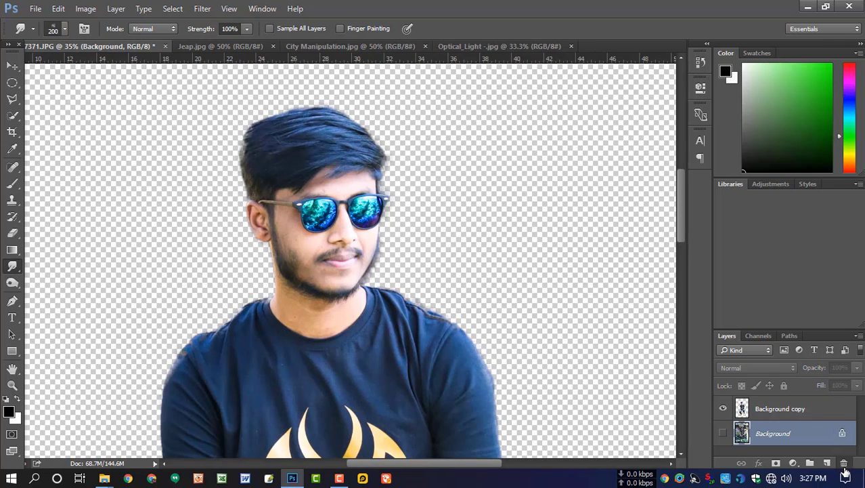
{"action": "left_click", "coordinate": [843, 464]}
{"action": "left_click", "coordinate": [420, 187]}
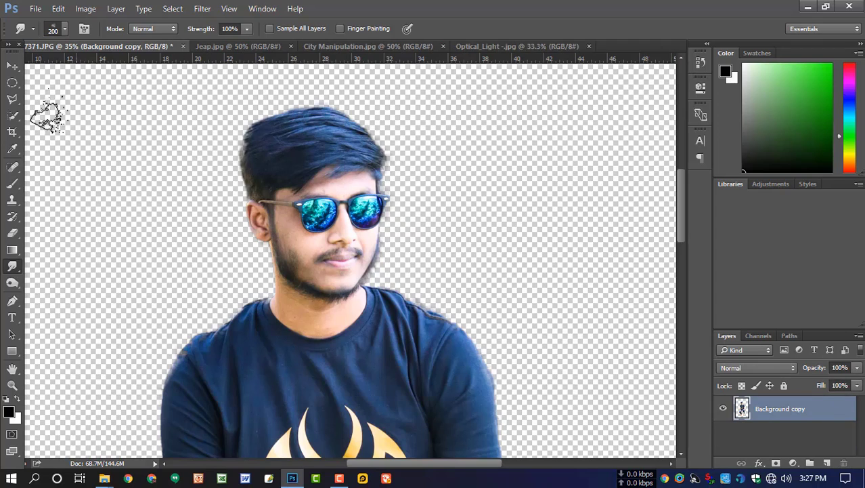
Step: Quick-select the man's hair and copy it to its own layer
{"action": "left_click", "coordinate": [13, 115]}
{"action": "mouse_move", "coordinate": [371, 161]}
{"action": "left_mouse_down"}
{"action": "mouse_move", "coordinate": [281, 123]}
{"action": "mouse_move", "coordinate": [332, 122]}
{"action": "mouse_move", "coordinate": [306, 176]}
{"action": "mouse_move", "coordinate": [325, 201]}
{"action": "mouse_move", "coordinate": [368, 189]}
{"action": "left_mouse_up"}
{"action": "key", "text": "ctrl+j"}
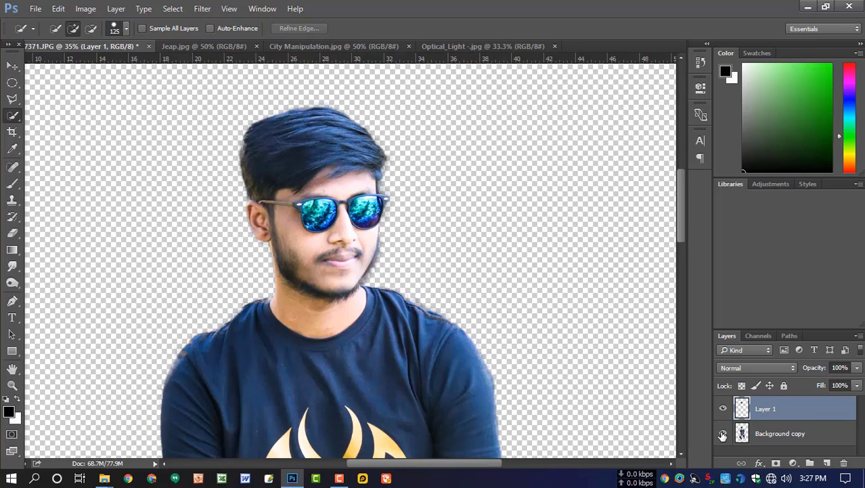
{"action": "left_click", "coordinate": [723, 435]}
{"action": "left_click", "coordinate": [722, 435]}
Step: Set up the Smudge tool with the 111 px scattered-dots tip, reduced to 90 px, at 53% strength
{"action": "left_click", "coordinate": [13, 268]}
{"action": "right_click", "coordinate": [446, 181]}
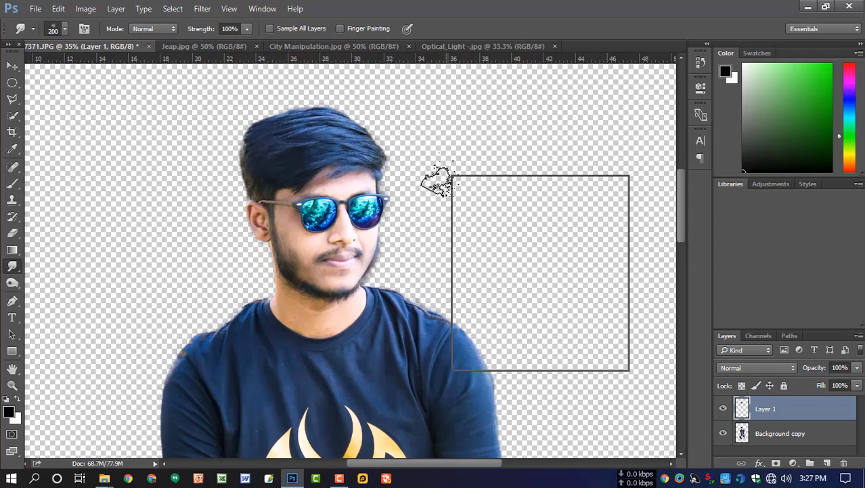
{"action": "scroll", "coordinate": [576, 323], "scroll_direction": "down", "scroll_amount": 3}
{"action": "scroll", "coordinate": [567, 321], "scroll_direction": "up", "scroll_amount": 1}
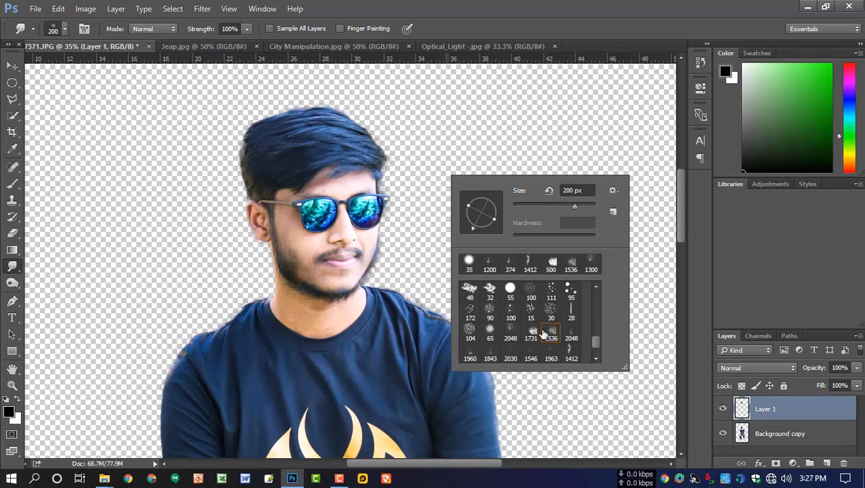
{"action": "scroll", "coordinate": [557, 318], "scroll_direction": "up", "scroll_amount": 1}
{"action": "left_click", "coordinate": [552, 303]}
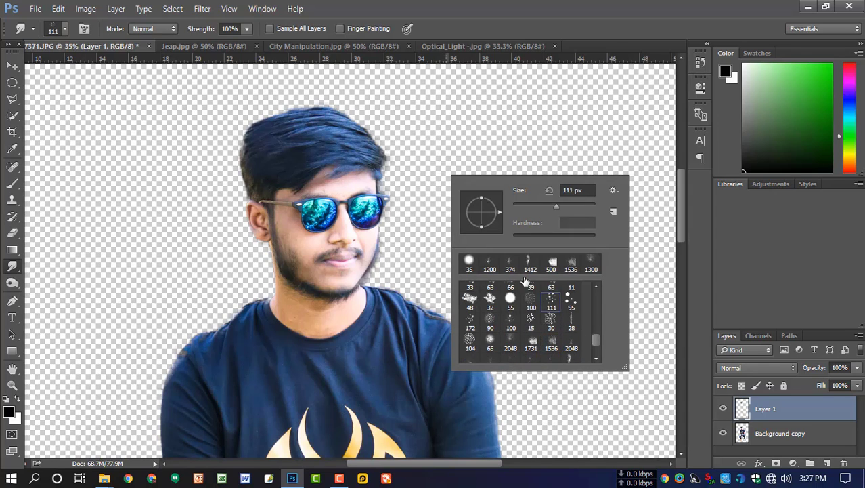
{"action": "left_click", "coordinate": [344, 161]}
{"action": "key", "text": "["}
{"action": "key", "text": "["}
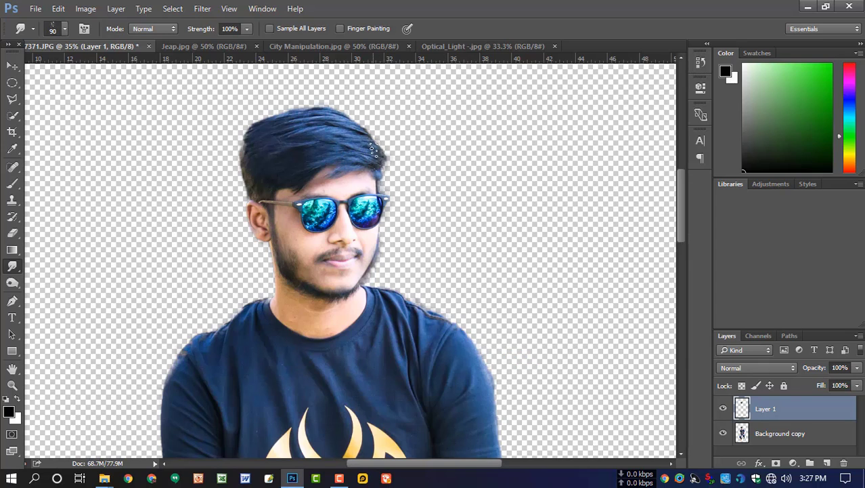
{"action": "left_click", "coordinate": [248, 30]}
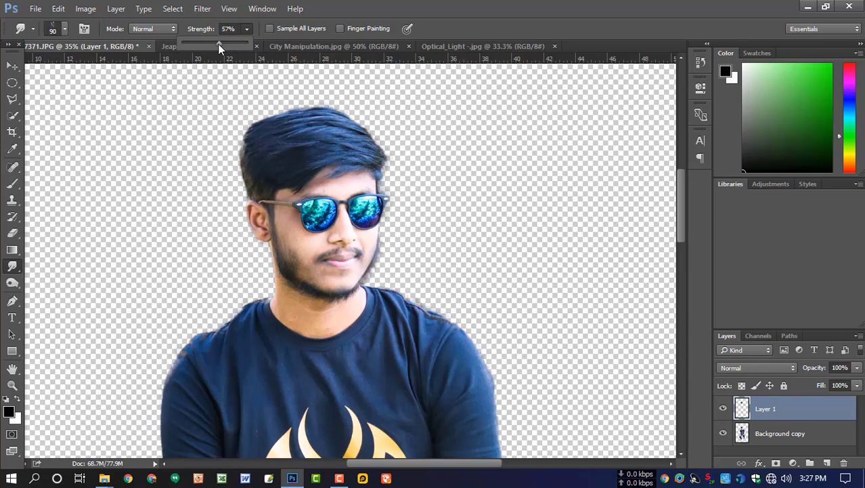
{"action": "left_click_drag", "start_coordinate": [218, 44], "coordinate": [217, 44]}
{"action": "left_click", "coordinate": [377, 143]}
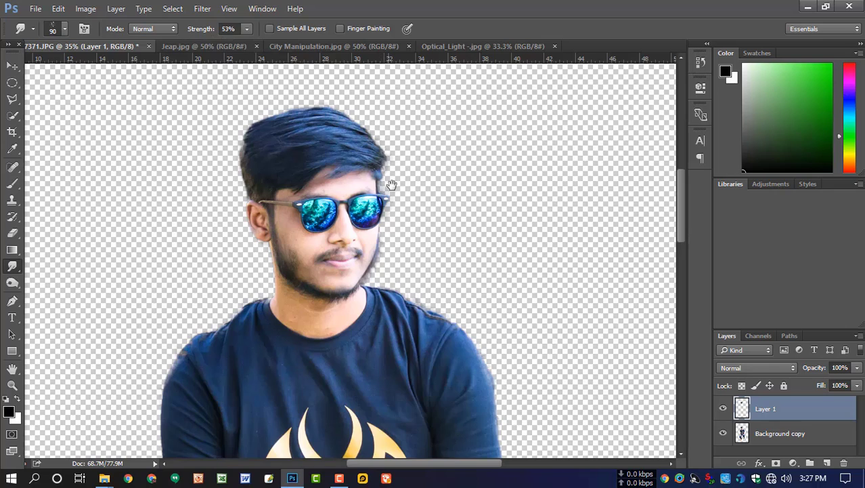
Step: Smudge strands outward along the edge of the hair, from the forehead side over the crown to the back, using 70–80 px
{"action": "key", "text": "space"}
{"action": "left_click_drag", "start_coordinate": [390, 179], "coordinate": [394, 217]}
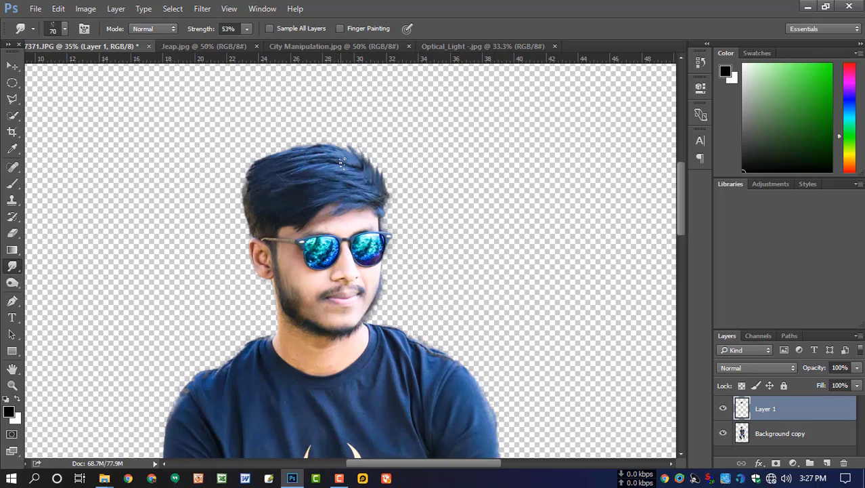
{"action": "key", "text": "]"}
{"action": "left_click_drag", "start_coordinate": [331, 150], "coordinate": [302, 157]}
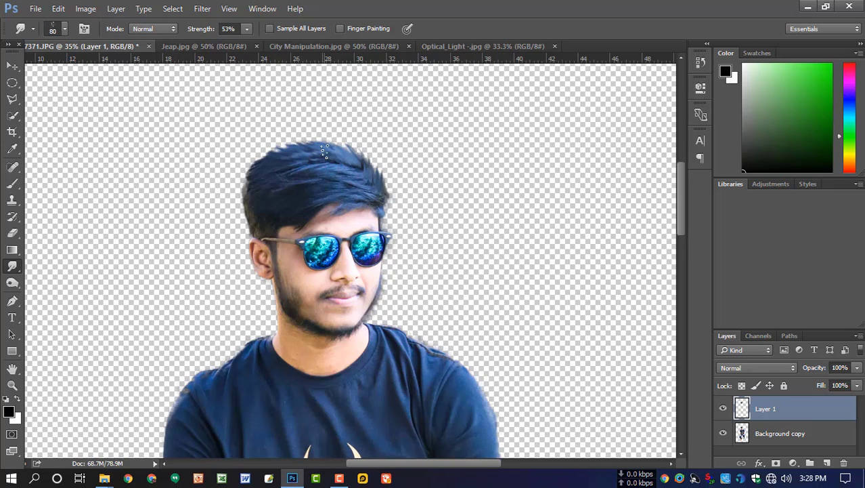
{"action": "mouse_move", "coordinate": [324, 152]}
{"action": "left_mouse_down"}
{"action": "mouse_move", "coordinate": [281, 150]}
{"action": "mouse_move", "coordinate": [248, 189]}
{"action": "left_mouse_up"}
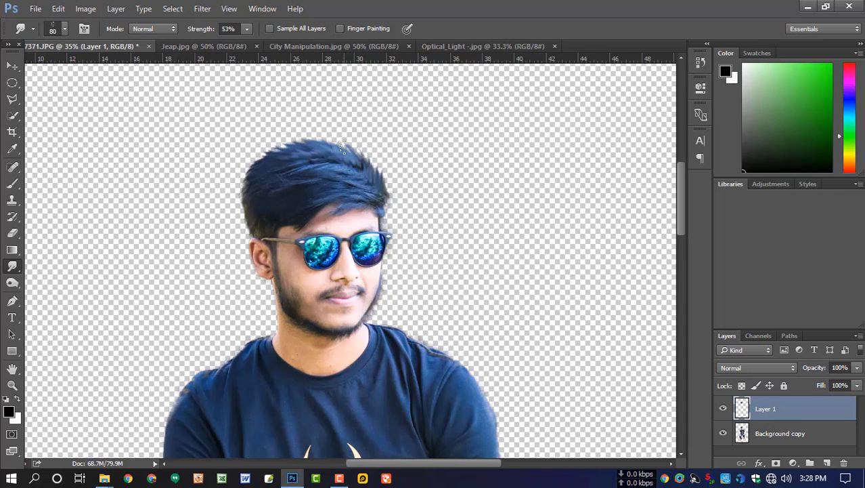
Step: Merge the smudged hair layer into Background copy and duplicate the merged layer
{"action": "scroll", "coordinate": [361, 184], "scroll_direction": "down", "scroll_amount": 2}
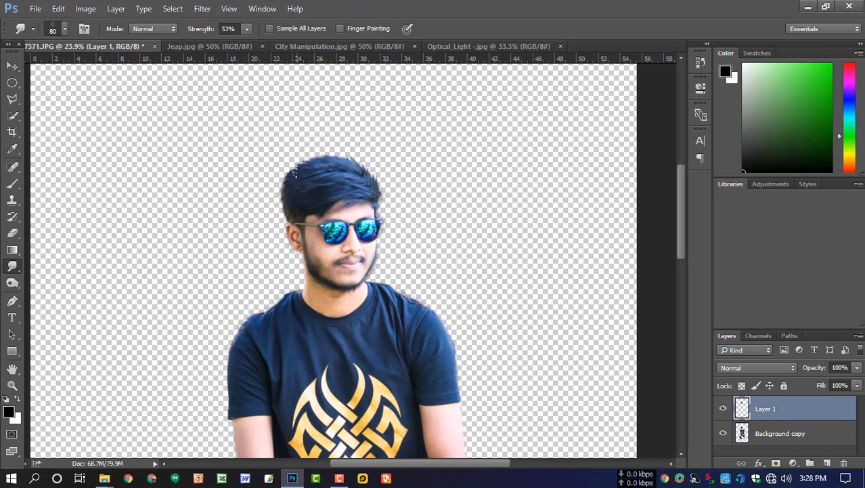
{"action": "scroll", "coordinate": [295, 174], "scroll_direction": "down", "scroll_amount": 2}
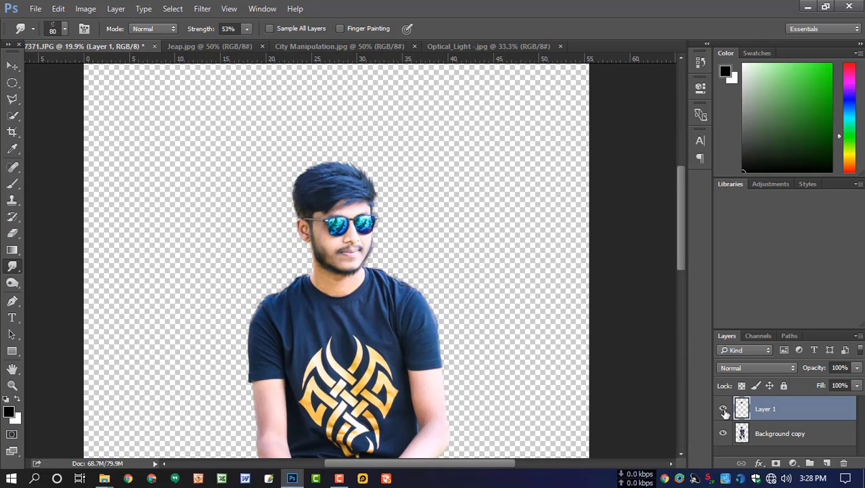
{"action": "scroll", "coordinate": [395, 264], "scroll_direction": "up", "scroll_amount": 3}
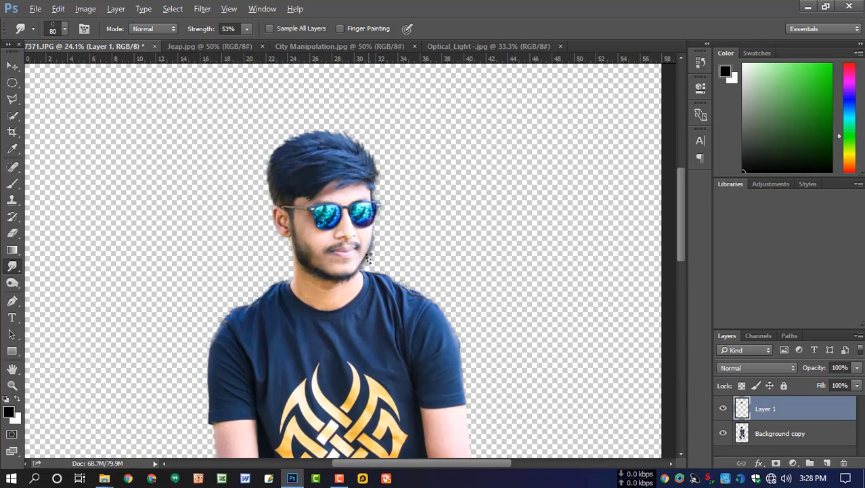
{"action": "scroll", "coordinate": [394, 264], "scroll_direction": "up", "scroll_amount": 1}
{"action": "key", "text": "ctrl+e"}
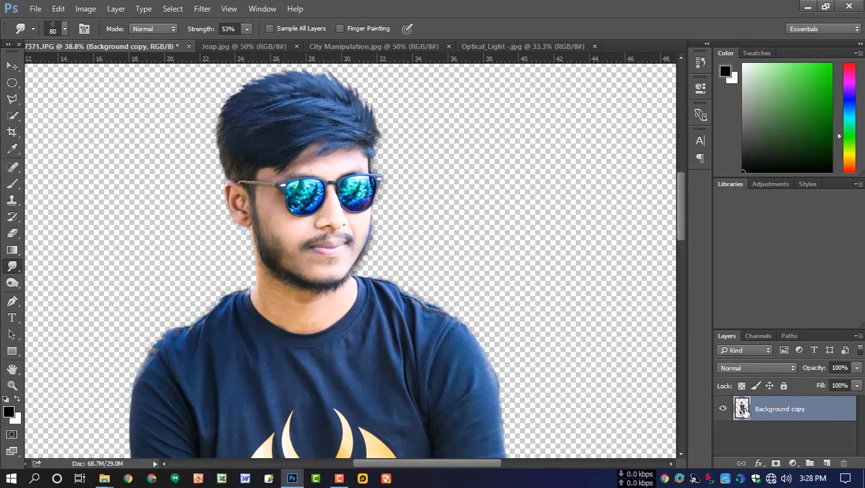
{"action": "left_click_drag", "start_coordinate": [805, 413], "coordinate": [826, 462]}
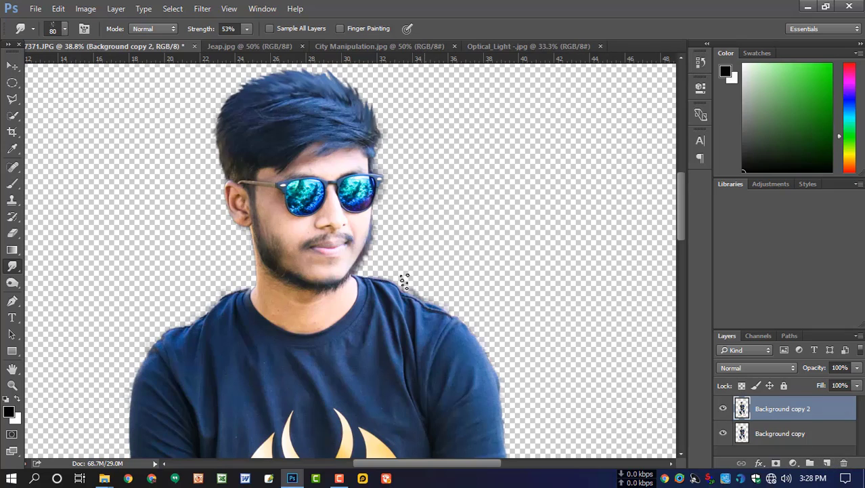
Step: Switch the Smudge tool to the 65 px soft speckled tip and set its strength to 34%
{"action": "right_click", "coordinate": [426, 198]}
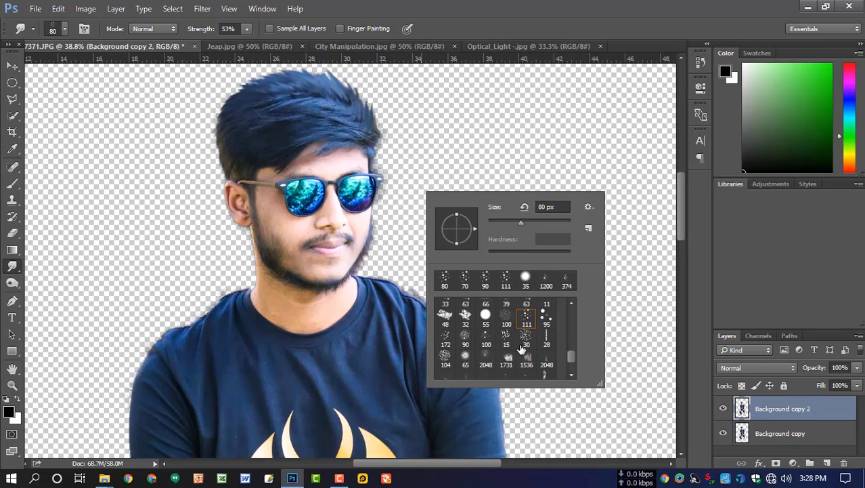
{"action": "left_click", "coordinate": [465, 357]}
{"action": "left_click", "coordinate": [331, 166]}
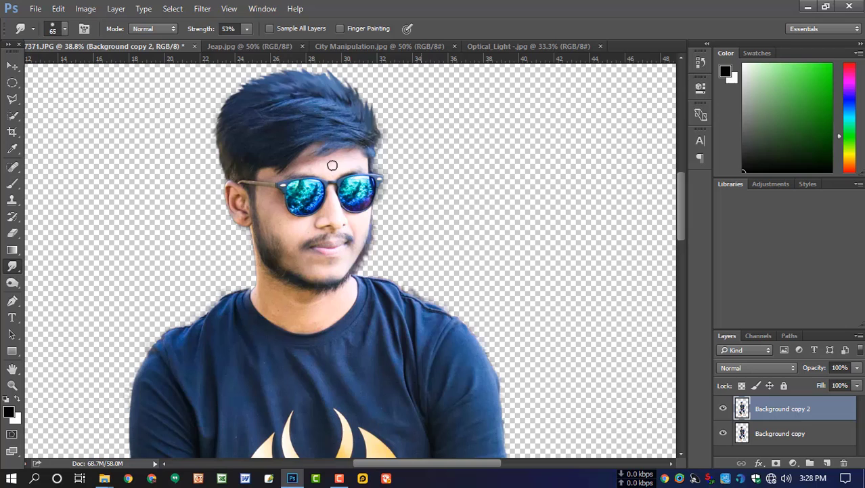
{"action": "left_click", "coordinate": [246, 32]}
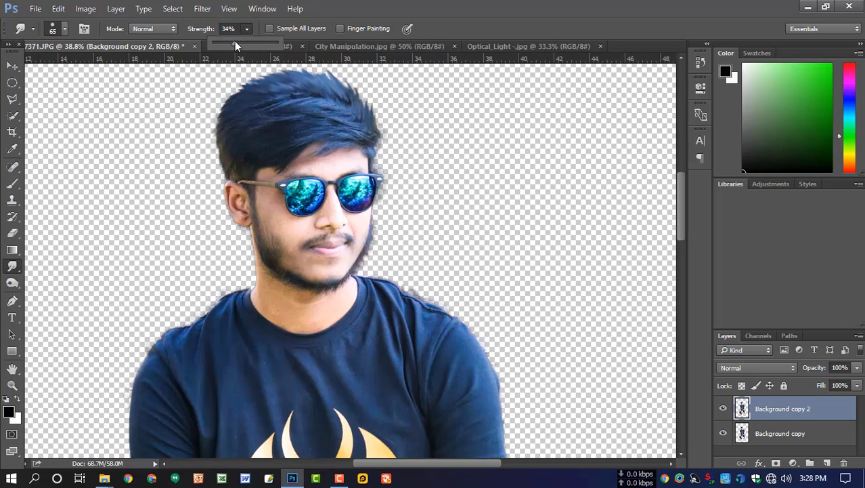
{"action": "scroll", "coordinate": [317, 164], "scroll_direction": "up", "scroll_amount": 2}
{"action": "left_click", "coordinate": [338, 170]}
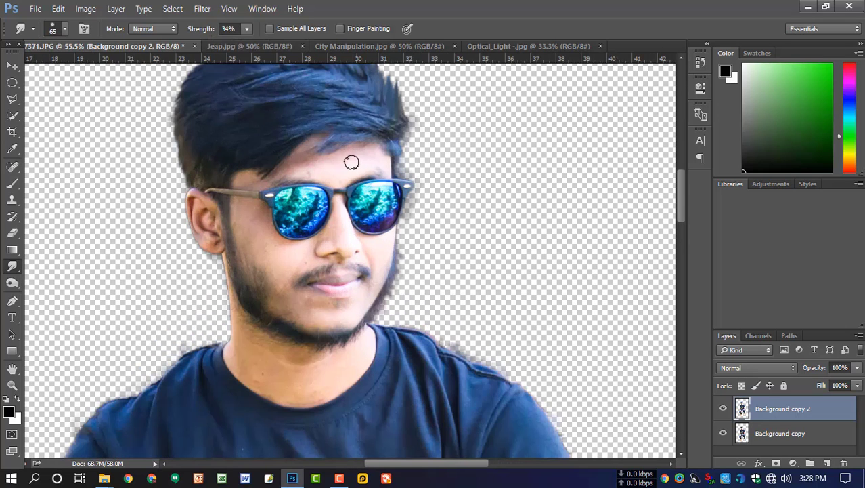
Step: Smudge the skin on the man's forehead, cheeks and chin smooth, varying the brush between 50 and 70 px
{"action": "left_click_drag", "start_coordinate": [302, 159], "coordinate": [344, 161]}
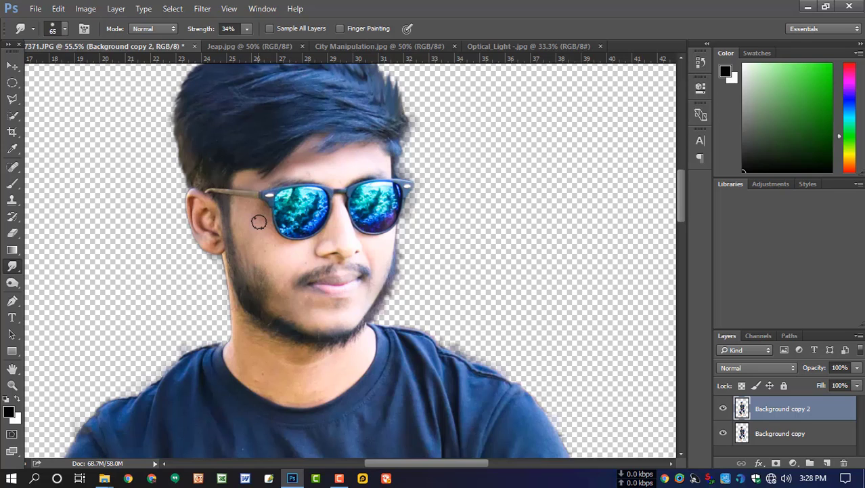
{"action": "key", "text": "bracketright"}
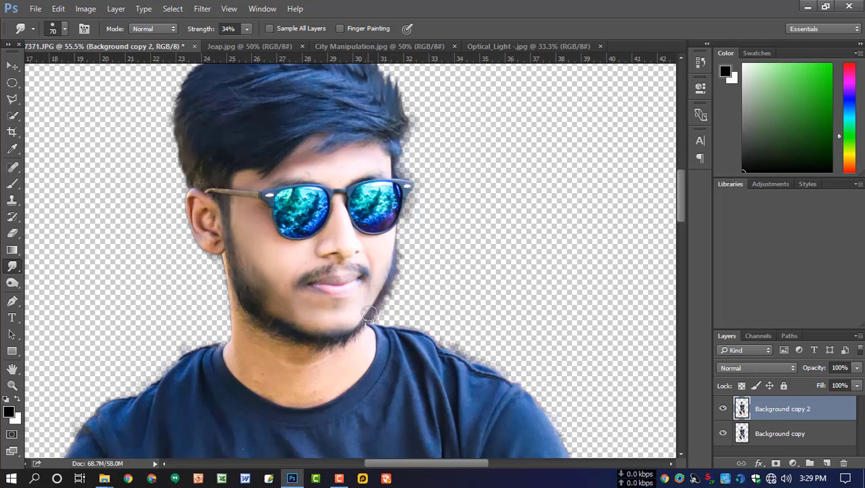
{"action": "key", "text": "bracketleft"}
{"action": "key", "text": "bracketleft"}
Step: Smudge the skin on the man's neck smooth, enlarging the brush to 80 px
{"action": "mouse_move", "coordinate": [347, 333]}
{"action": "left_mouse_down"}
{"action": "mouse_move", "coordinate": [350, 305]}
{"action": "mouse_move", "coordinate": [312, 281]}
{"action": "left_mouse_up"}
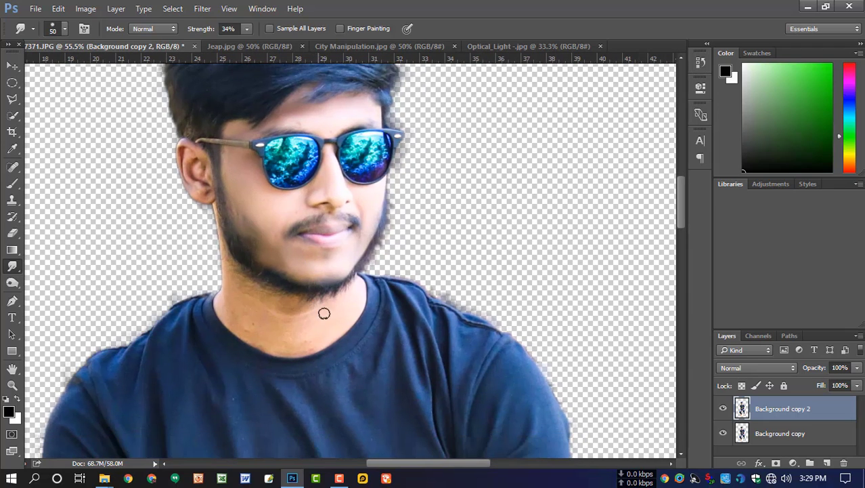
{"action": "key", "text": "bracketright"}
{"action": "key", "text": "bracketright"}
{"action": "key", "text": "bracketright"}
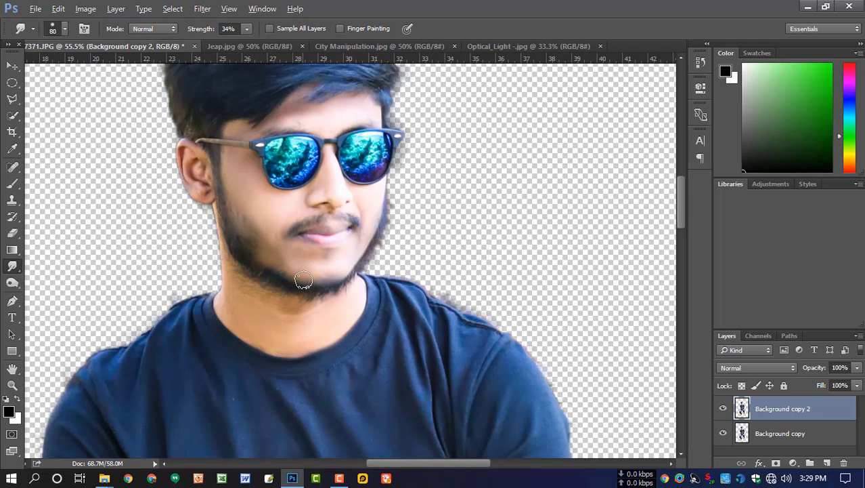
{"action": "scroll", "coordinate": [291, 268], "scroll_direction": "down", "scroll_amount": 2}
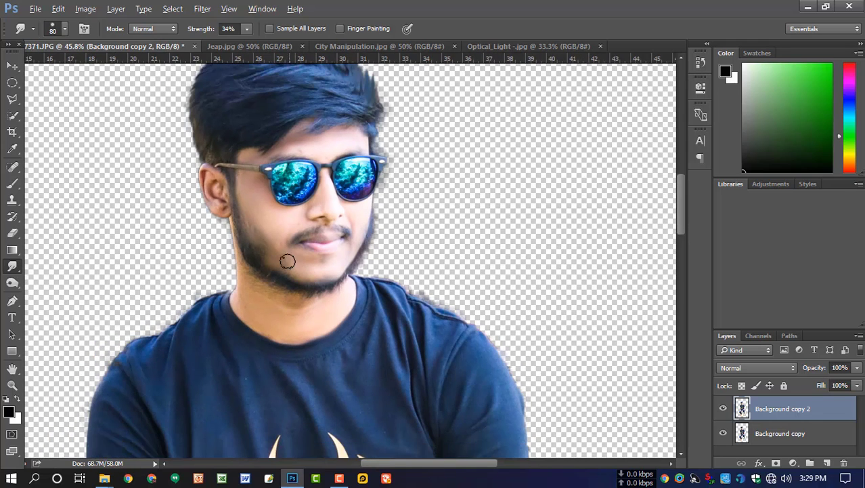
Step: Set up the Brush tool with 26% opacity, 18% flow and a soft round tip at 0% hardness
{"action": "left_click", "coordinate": [12, 183]}
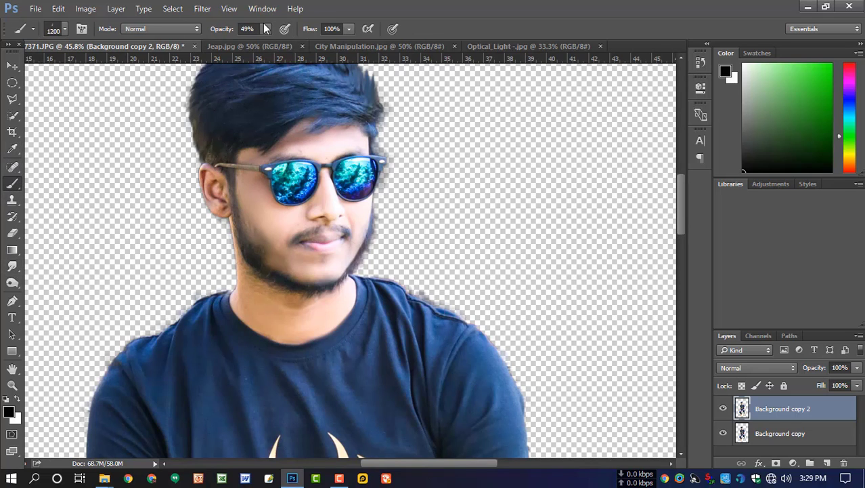
{"action": "left_click", "coordinate": [349, 29]}
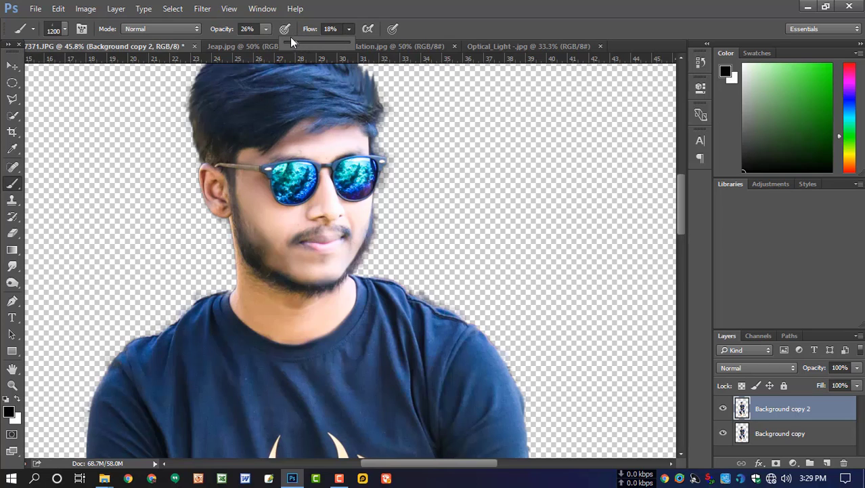
{"action": "right_click", "coordinate": [431, 160]}
{"action": "scroll", "coordinate": [501, 265], "scroll_direction": "up", "scroll_amount": 10}
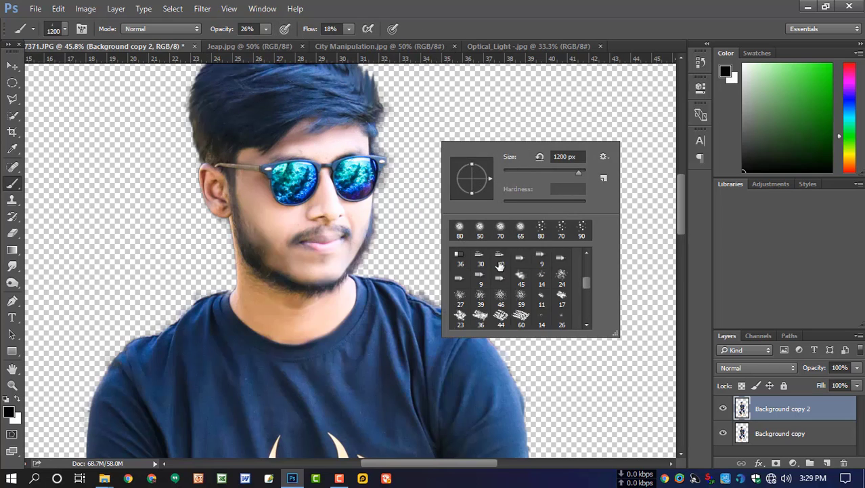
{"action": "scroll", "coordinate": [504, 267], "scroll_direction": "up", "scroll_amount": 3}
{"action": "left_click", "coordinate": [464, 264]}
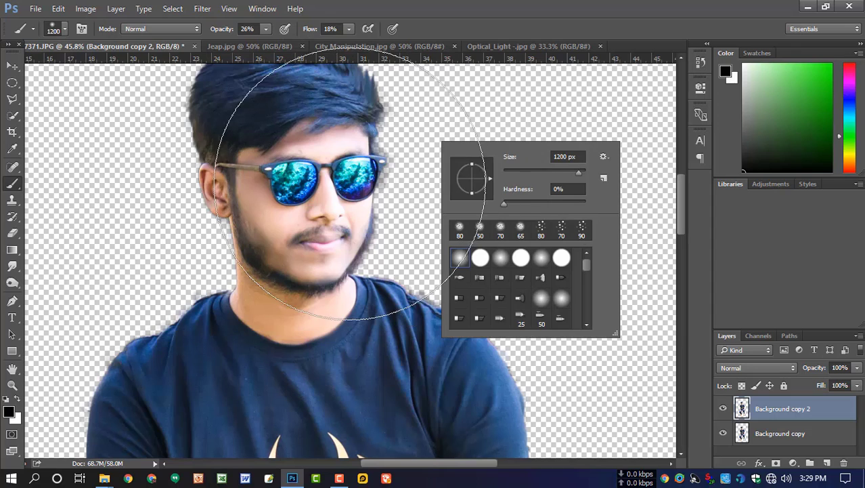
Step: Paint sampled skin tones over the man's forehead, cheek and neck with a 74 px soft brush
{"action": "left_click_drag", "start_coordinate": [545, 171], "coordinate": [533, 172]}
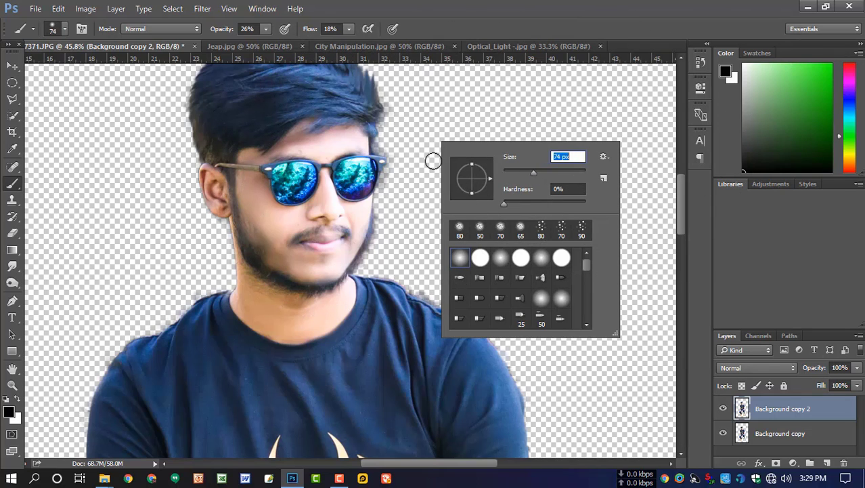
{"action": "left_click", "coordinate": [330, 147], "text": "alt"}
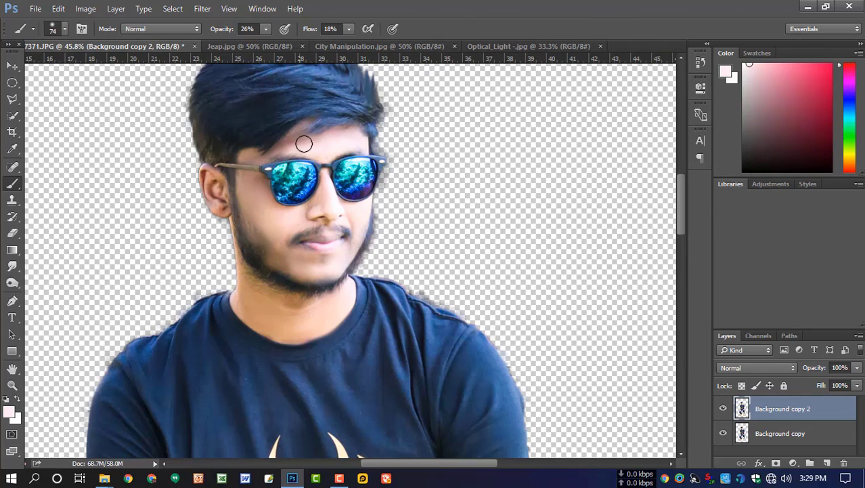
{"action": "left_click", "coordinate": [275, 207], "text": "alt"}
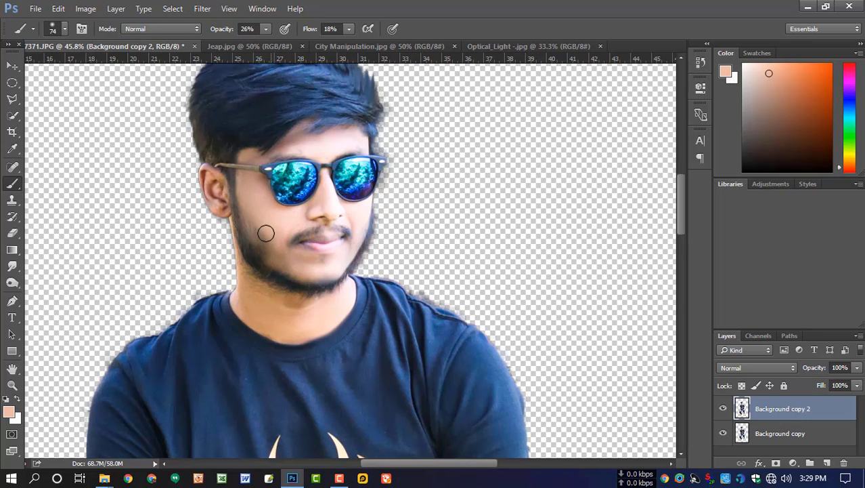
{"action": "scroll", "coordinate": [325, 271], "scroll_direction": "down", "scroll_amount": 2}
{"action": "left_click", "coordinate": [316, 308], "text": "alt"}
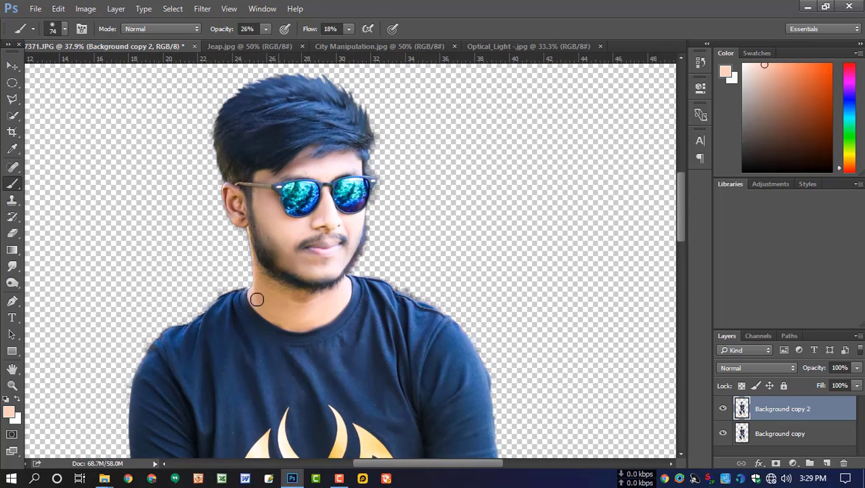
{"action": "scroll", "coordinate": [366, 247], "scroll_direction": "down", "scroll_amount": 4}
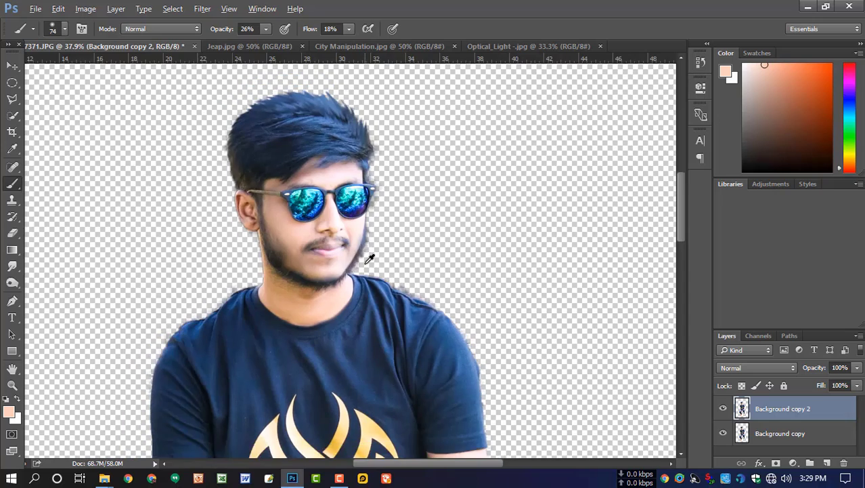
Step: Compare the man with and without the retouched layer, and merge Background copy 2 down into Background copy
{"action": "scroll", "coordinate": [402, 218], "scroll_direction": "down", "scroll_amount": 1}
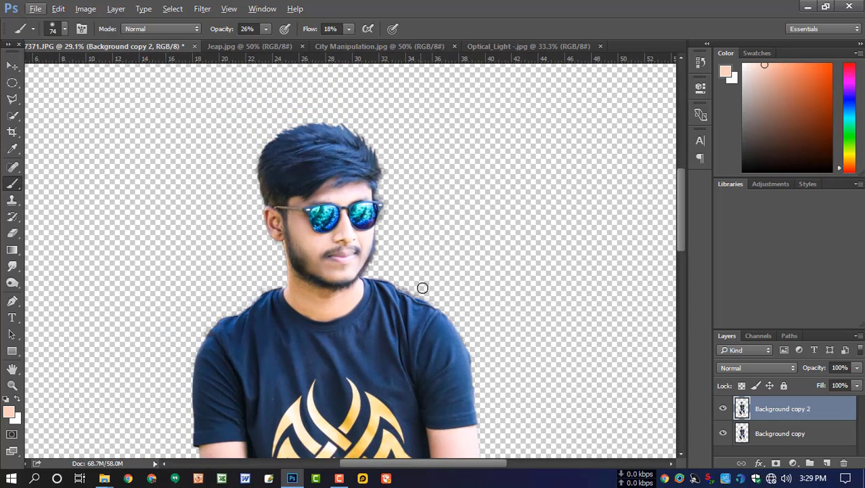
{"action": "left_click_drag", "start_coordinate": [410, 308], "coordinate": [403, 259]}
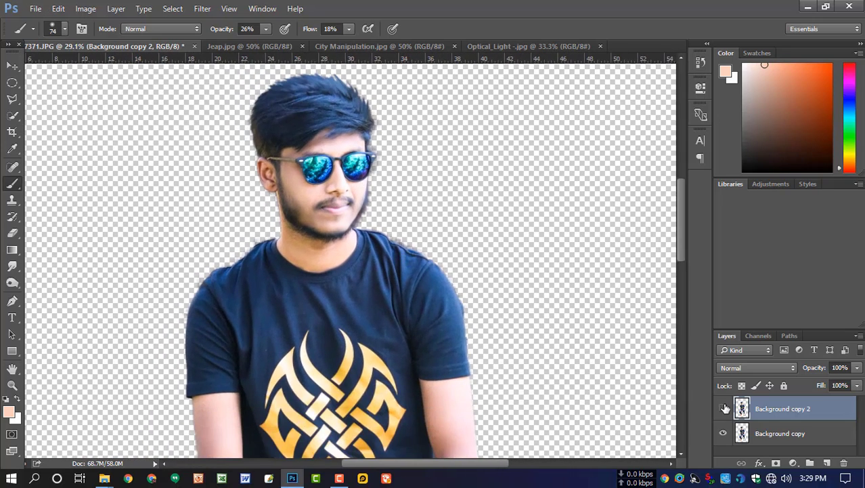
{"action": "left_click", "coordinate": [725, 408]}
{"action": "left_click", "coordinate": [725, 408]}
{"action": "scroll", "coordinate": [465, 320], "scroll_direction": "down", "scroll_amount": 4}
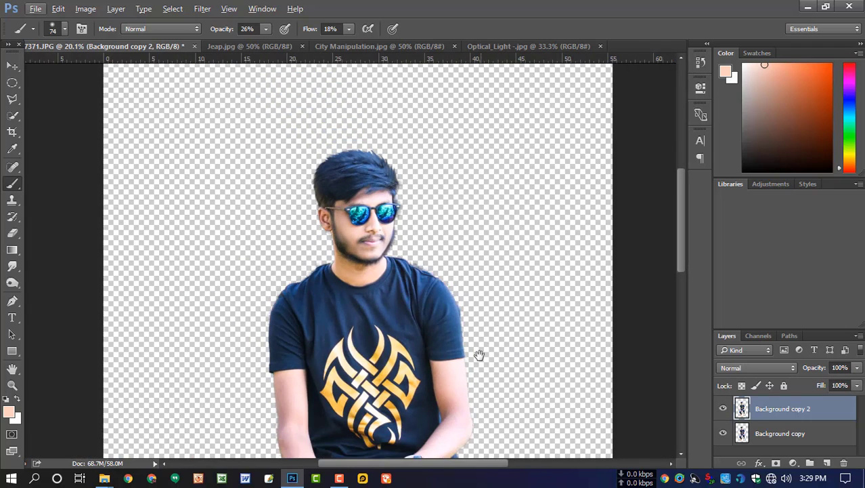
{"action": "left_click_drag", "start_coordinate": [478, 355], "coordinate": [460, 286]}
{"action": "key", "text": "ctrl+e"}
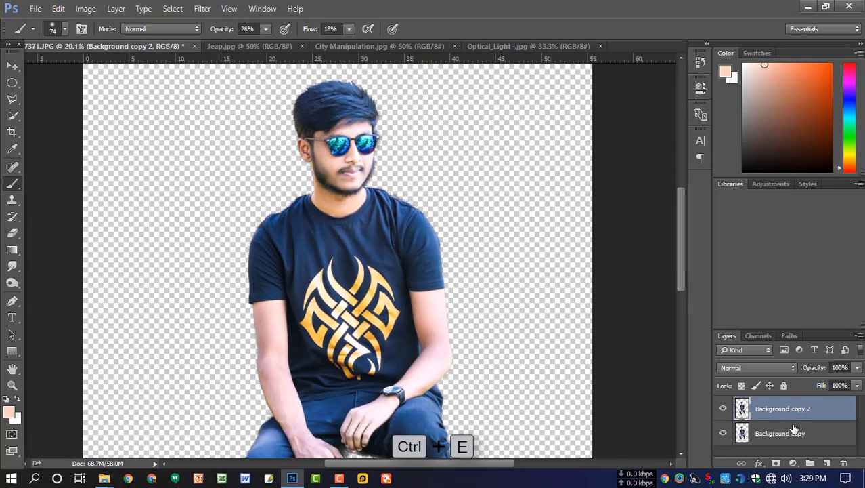
Step: Apply a midtone Color Balance of +15 red, +7 green and -10 blue to the merged layer
{"action": "scroll", "coordinate": [349, 251], "scroll_direction": "down", "scroll_amount": 3}
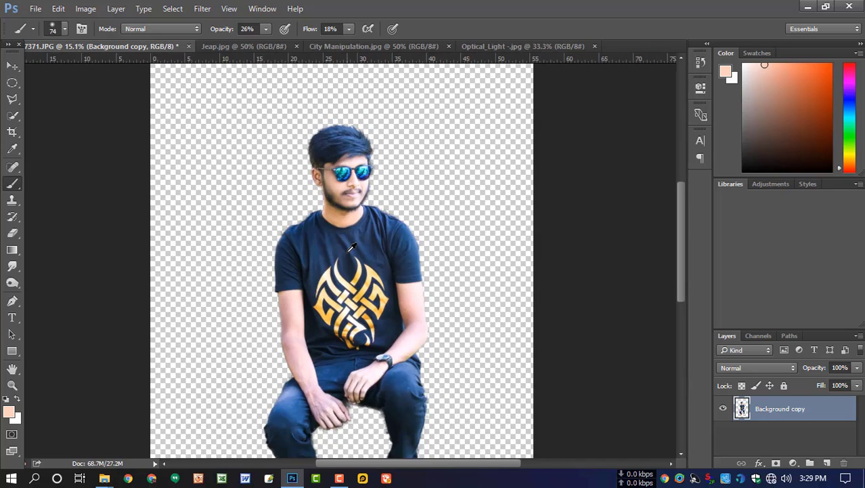
{"action": "scroll", "coordinate": [349, 251], "scroll_direction": "up", "scroll_amount": 1}
{"action": "key", "text": "ctrl+b"}
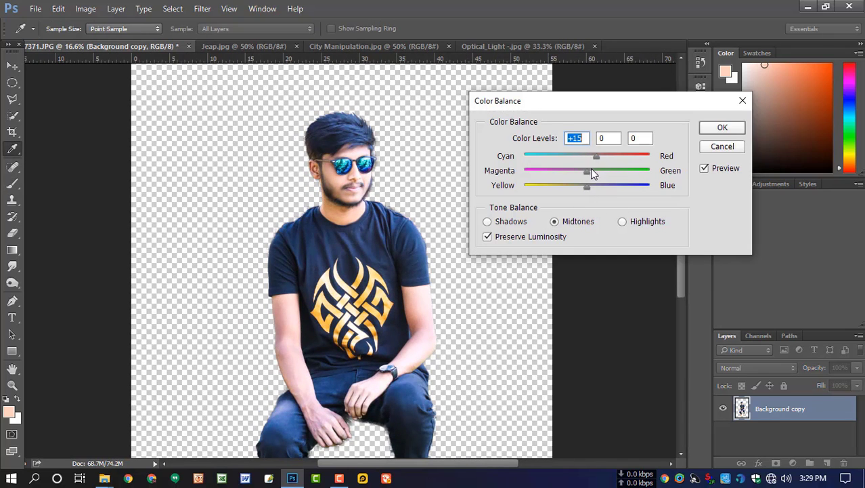
{"action": "left_click_drag", "start_coordinate": [592, 174], "coordinate": [581, 188]}
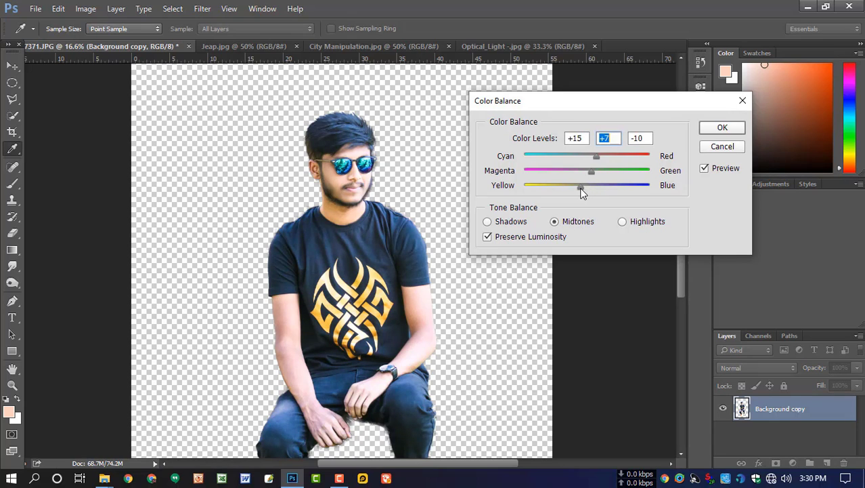
{"action": "left_click", "coordinate": [730, 127]}
{"action": "key", "text": "b"}
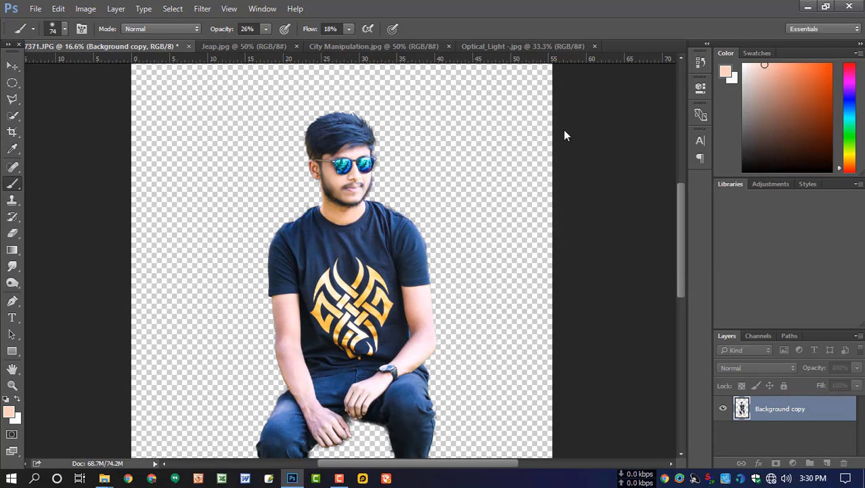
Step: Darken both tan shoes using the Burn tool on midtones at 39% exposure with an enlarged brush
{"action": "scroll", "coordinate": [412, 186], "scroll_direction": "down", "scroll_amount": 1}
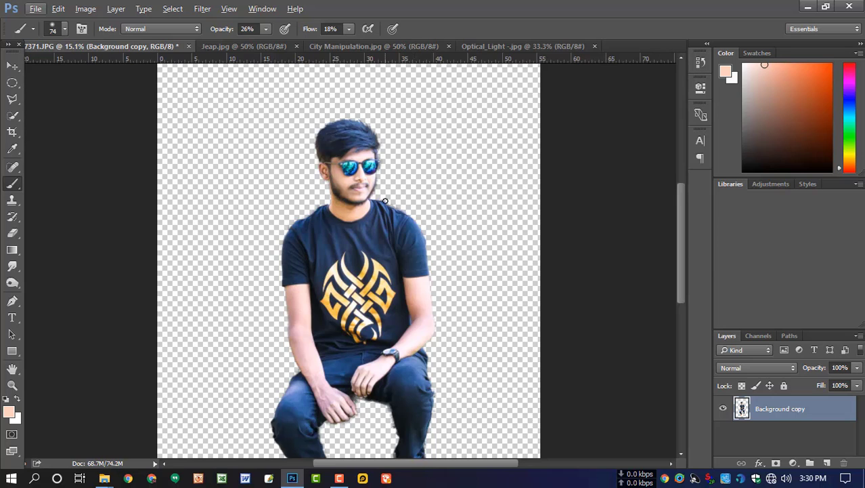
{"action": "left_click_drag", "start_coordinate": [409, 245], "coordinate": [371, 183]}
{"action": "scroll", "coordinate": [394, 220], "scroll_direction": "down", "scroll_amount": 5}
{"action": "scroll", "coordinate": [392, 226], "scroll_direction": "up", "scroll_amount": 3}
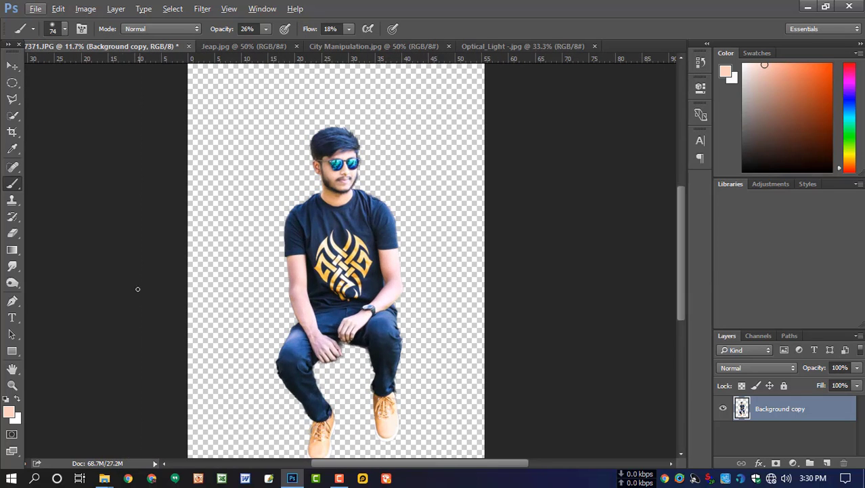
{"action": "left_click", "coordinate": [14, 284]}
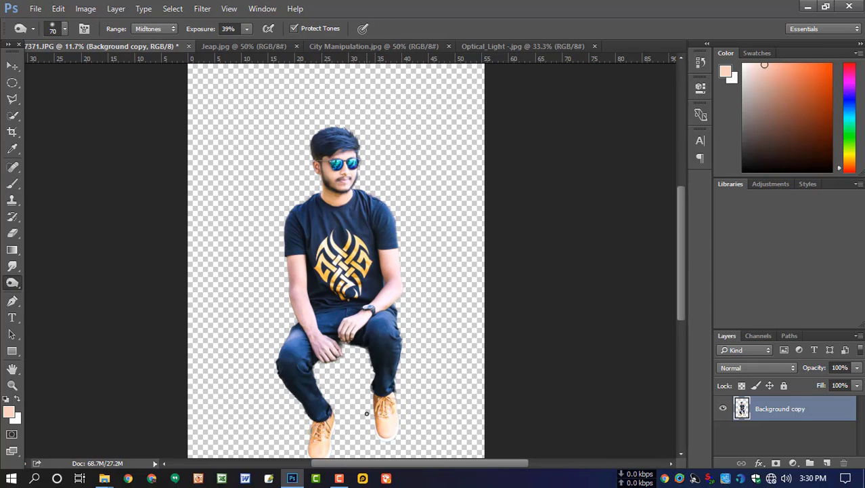
{"action": "scroll", "coordinate": [395, 407], "scroll_direction": "down", "scroll_amount": 6}
{"action": "key", "text": "bracketright"}
{"action": "key", "text": "bracketright"}
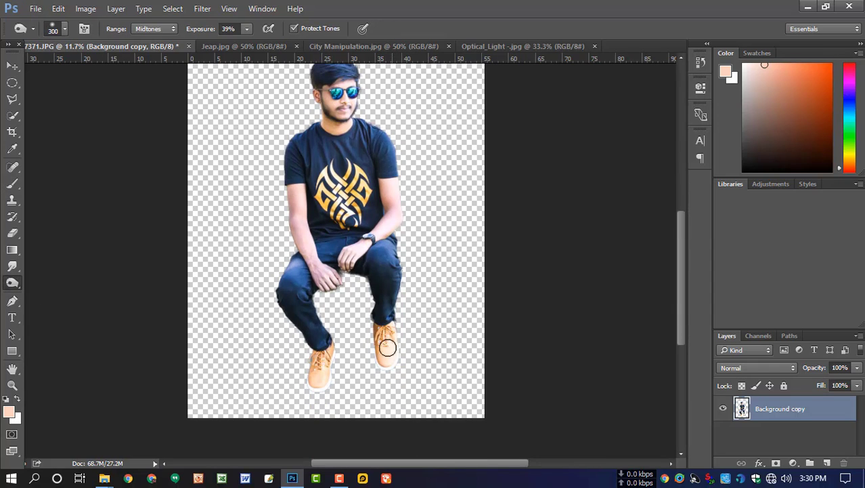
{"action": "key", "text": "bracketright"}
{"action": "mouse_move", "coordinate": [397, 332]}
{"action": "left_mouse_down"}
{"action": "mouse_move", "coordinate": [390, 363]}
{"action": "mouse_move", "coordinate": [373, 357]}
{"action": "left_mouse_up"}
{"action": "mouse_move", "coordinate": [321, 362]}
{"action": "left_mouse_down"}
{"action": "mouse_move", "coordinate": [310, 388]}
{"action": "mouse_move", "coordinate": [320, 368]}
{"action": "mouse_move", "coordinate": [318, 387]}
{"action": "mouse_move", "coordinate": [323, 378]}
{"action": "mouse_move", "coordinate": [324, 333]}
{"action": "left_mouse_up"}
Step: Burn the jeans darker over the man's knees and legs, using a 300 px brush
{"action": "mouse_move", "coordinate": [288, 308]}
{"action": "left_mouse_down"}
{"action": "mouse_move", "coordinate": [291, 277]}
{"action": "mouse_move", "coordinate": [301, 336]}
{"action": "mouse_move", "coordinate": [291, 258]}
{"action": "mouse_move", "coordinate": [290, 279]}
{"action": "mouse_move", "coordinate": [304, 298]}
{"action": "left_mouse_up"}
{"action": "key", "text": "bracketleft"}
{"action": "key", "text": "bracketleft"}
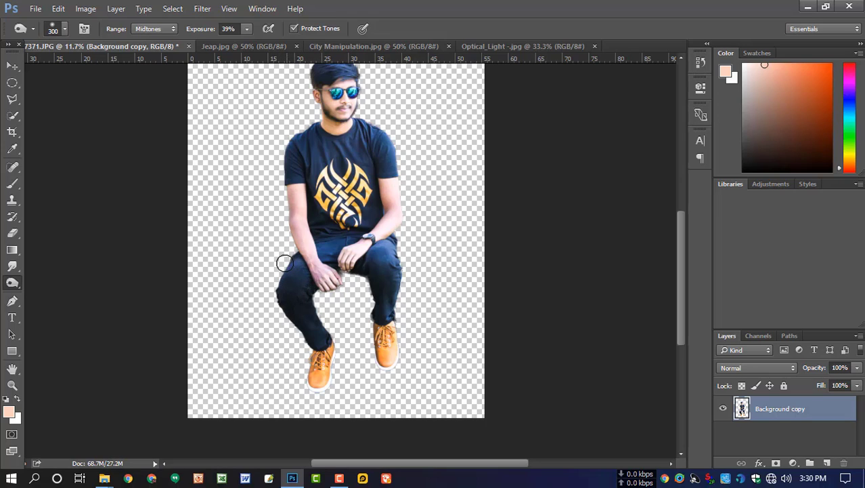
{"action": "mouse_move", "coordinate": [285, 263]}
{"action": "left_mouse_down"}
{"action": "mouse_move", "coordinate": [414, 281]}
{"action": "mouse_move", "coordinate": [396, 272]}
{"action": "mouse_move", "coordinate": [404, 324]}
{"action": "left_mouse_up"}
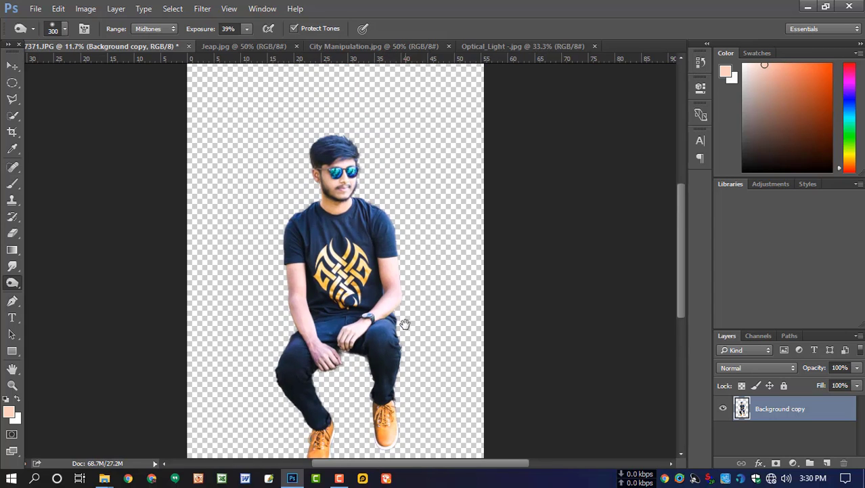
Step: Burn the man's T-shirt and its gold emblem darker with a 500 px brush
{"action": "scroll", "coordinate": [364, 316], "scroll_direction": "up", "scroll_amount": 5}
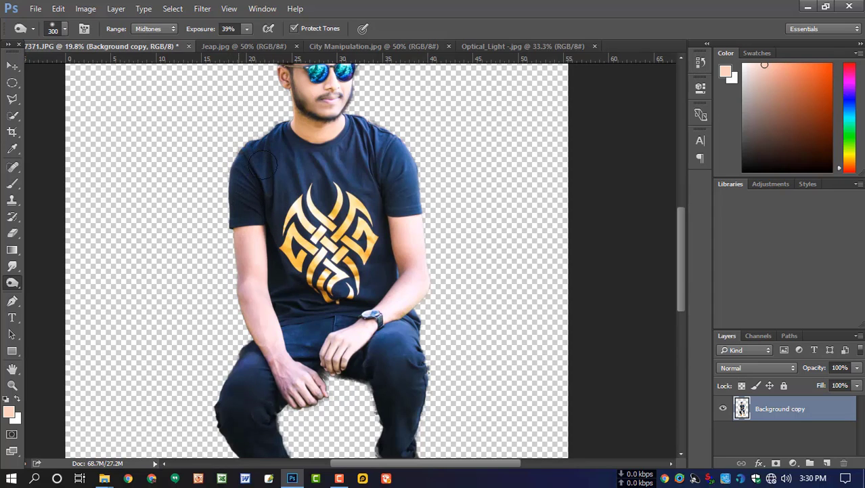
{"action": "key", "text": "bracketright"}
{"action": "key", "text": "bracketright"}
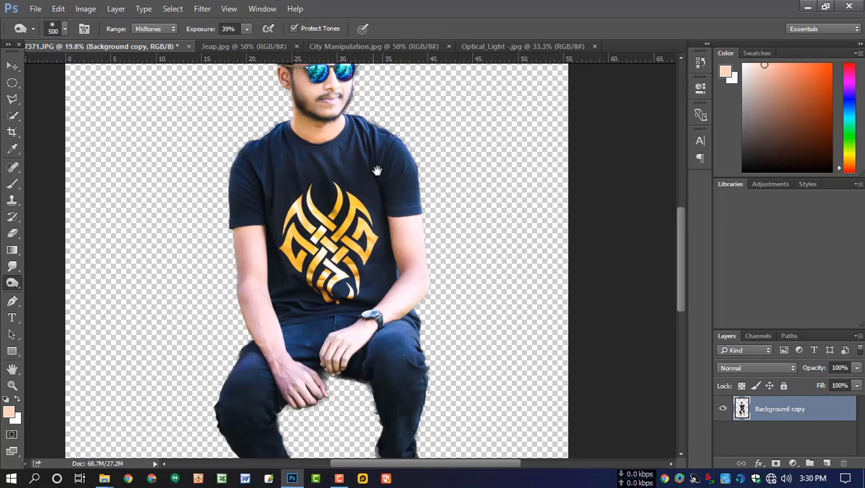
{"action": "left_click_drag", "start_coordinate": [380, 183], "coordinate": [369, 307]}
Step: Burn the man's hair darker with the brush reduced to 200 px
{"action": "key", "text": "bracketleft"}
{"action": "key", "text": "bracketleft"}
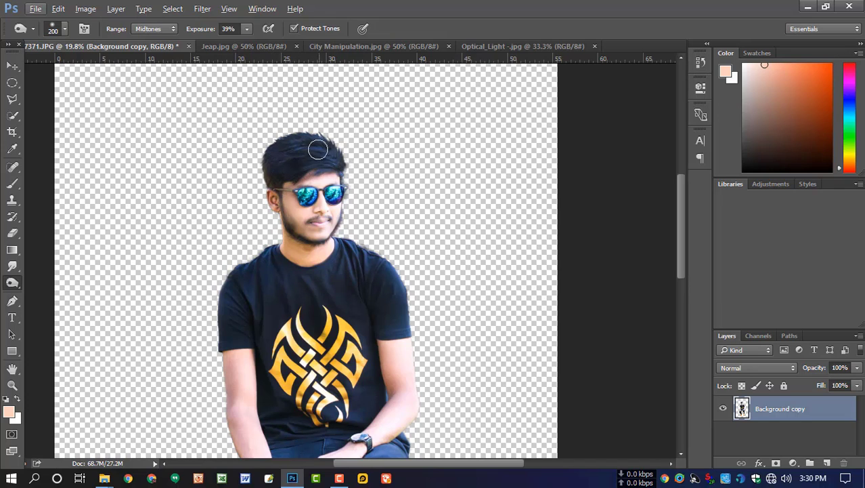
{"action": "scroll", "coordinate": [371, 165], "scroll_direction": "down", "scroll_amount": 1}
{"action": "scroll", "coordinate": [364, 181], "scroll_direction": "down", "scroll_amount": 4}
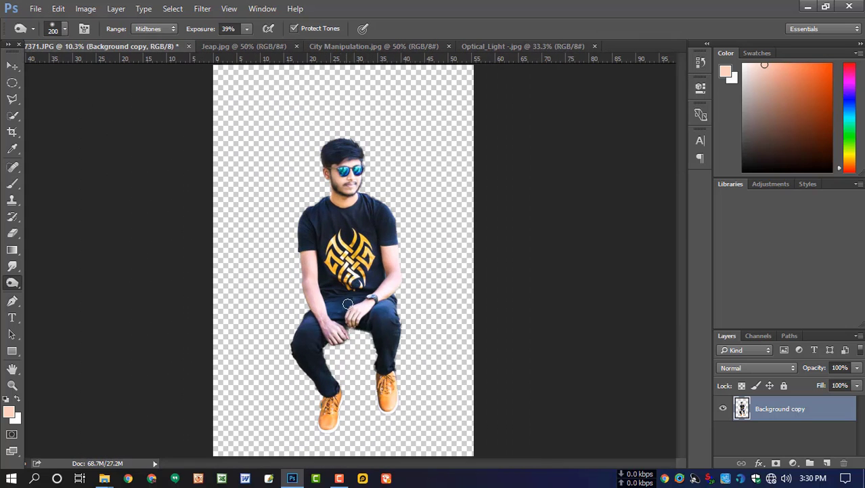
Step: Rotate the cut-out man about 0.9° clockwise with Free Transform
{"action": "key", "text": "ctrl+t"}
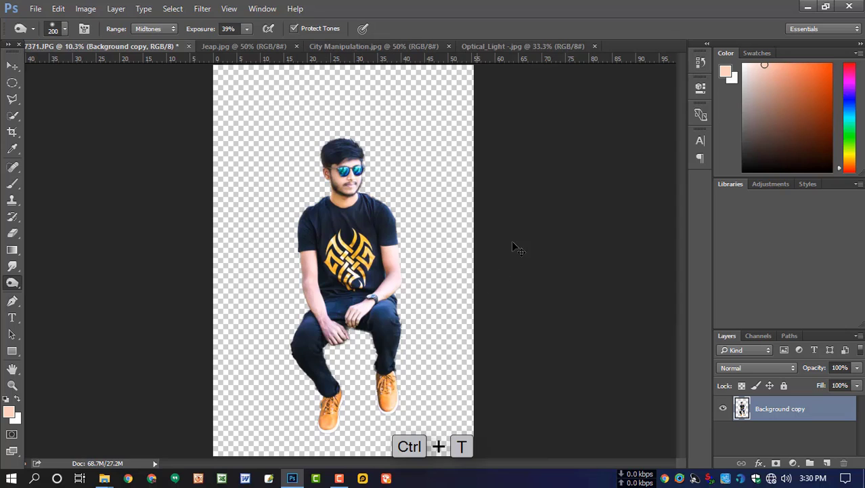
{"action": "left_click_drag", "start_coordinate": [533, 222], "coordinate": [535, 224]}
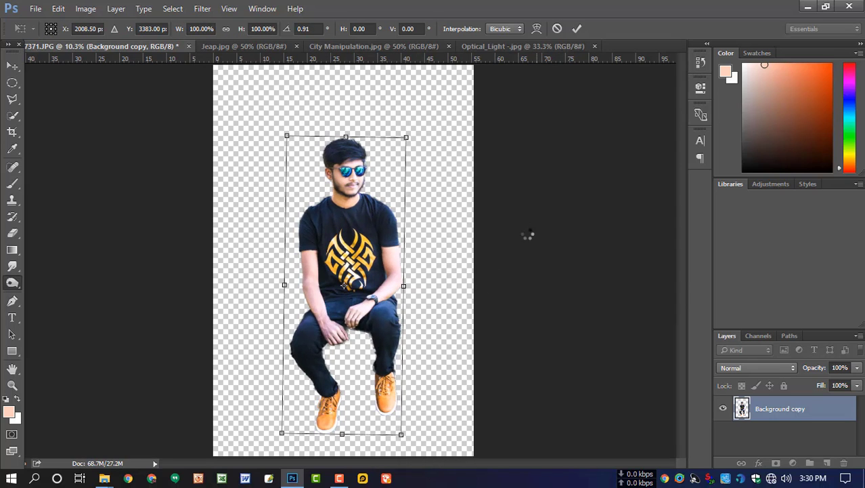
{"action": "key", "text": "Return"}
{"action": "scroll", "coordinate": [435, 237], "scroll_direction": "down", "scroll_amount": 2}
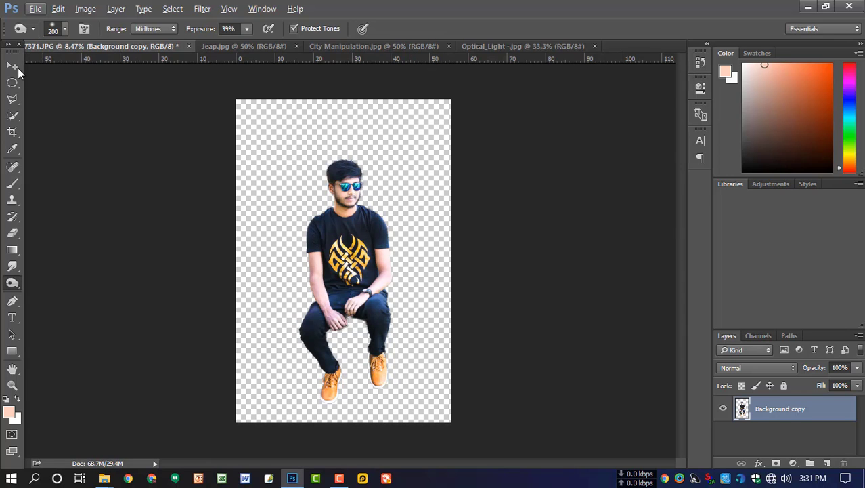
Step: Bring the jeep image from Jeap.jpg into the composite, fit it across the lower canvas, and stack the man's layer above it
{"action": "left_click", "coordinate": [15, 67]}
{"action": "left_click", "coordinate": [255, 49]}
{"action": "left_click_drag", "start_coordinate": [367, 268], "coordinate": [492, 389]}
{"action": "key", "text": "ctrl+t"}
{"action": "left_click_drag", "start_coordinate": [409, 284], "coordinate": [411, 380]}
{"action": "key", "text": "Return"}
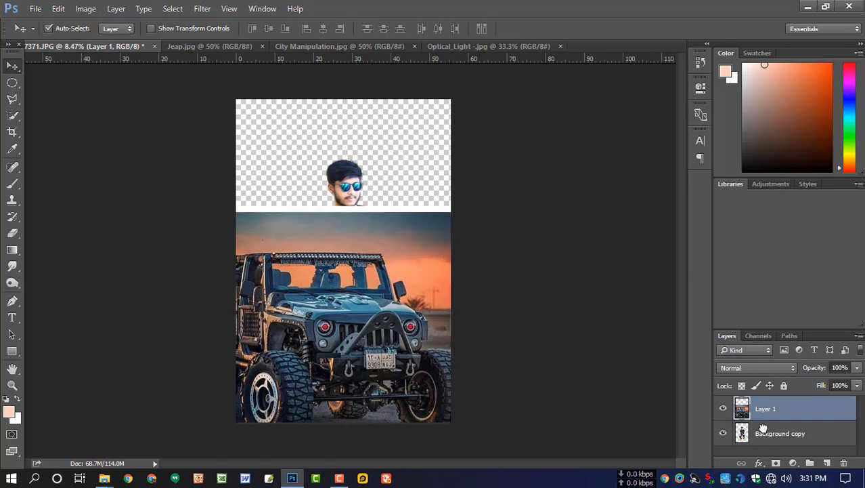
{"action": "left_click_drag", "start_coordinate": [763, 428], "coordinate": [762, 399]}
{"action": "scroll", "coordinate": [376, 298], "scroll_direction": "up", "scroll_amount": 1}
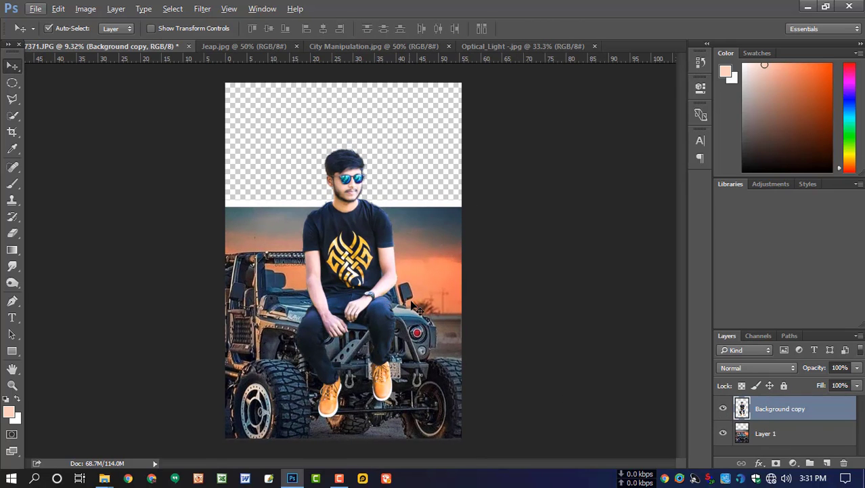
Step: Scale the jeep layer to 111% and reposition it so the man sits on the hood
{"action": "left_click_drag", "start_coordinate": [433, 309], "coordinate": [436, 300]}
{"action": "key", "text": "ctrl+t"}
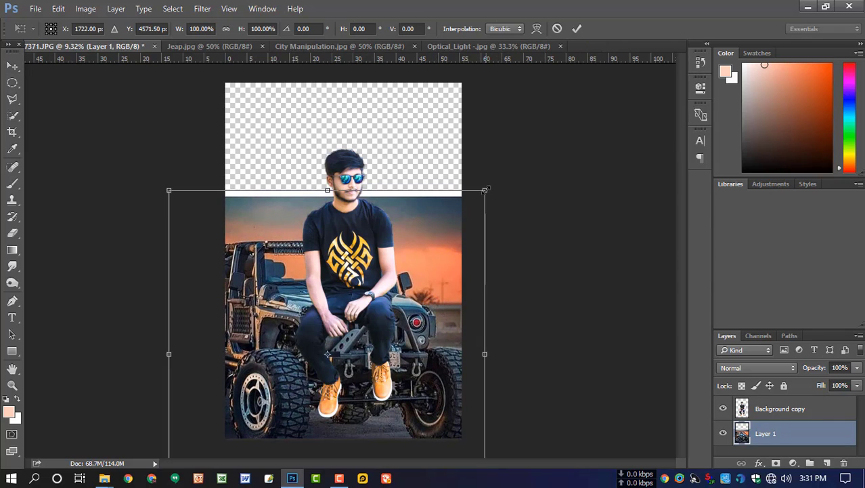
{"action": "left_click_drag", "start_coordinate": [486, 191], "coordinate": [499, 178]}
{"action": "left_click_drag", "start_coordinate": [457, 258], "coordinate": [459, 262]}
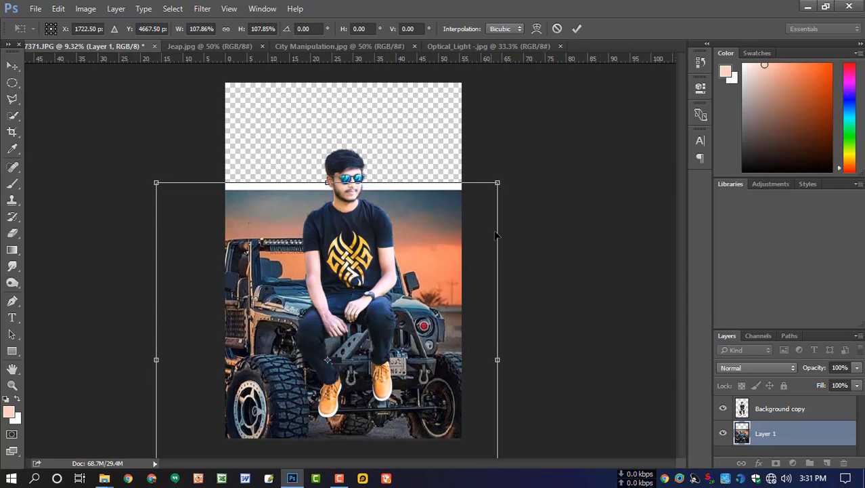
{"action": "left_click_drag", "start_coordinate": [499, 180], "coordinate": [503, 176]}
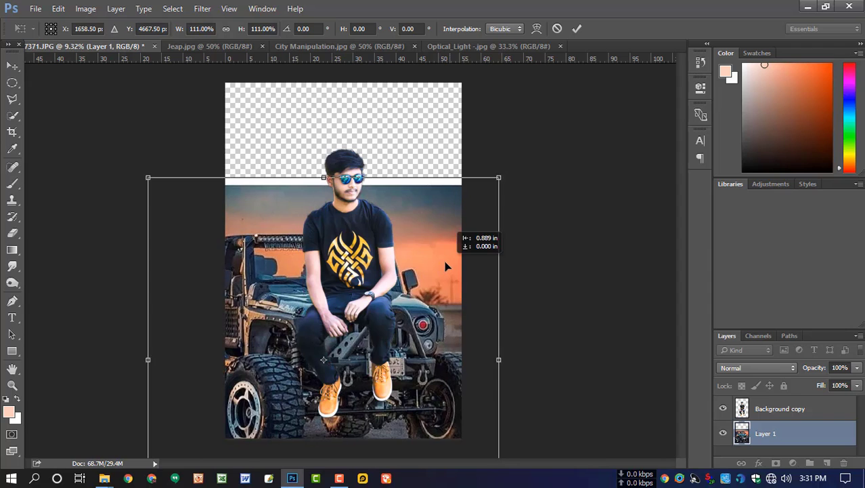
{"action": "key", "text": "Return"}
Step: Close Jeap.jpg and bring the ruined city image from City Manipulation.jpg into the composite between the man and jeep layers
{"action": "left_click", "coordinate": [256, 47]}
{"action": "left_click", "coordinate": [262, 47]}
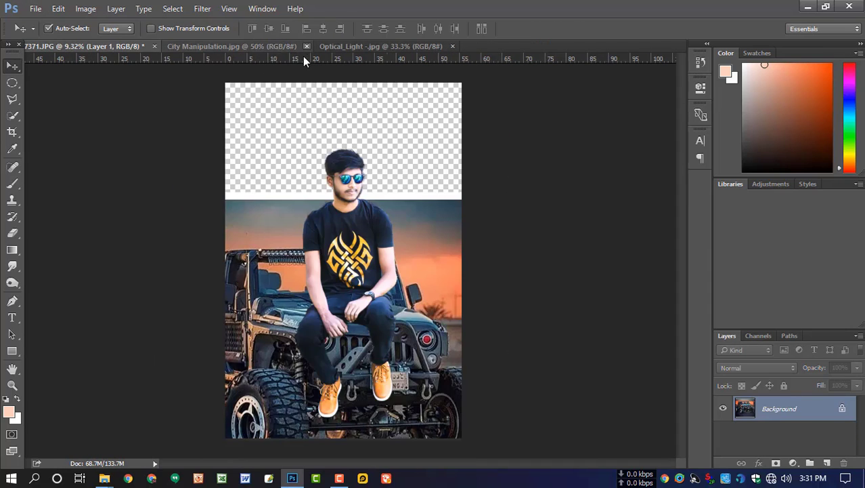
{"action": "left_click", "coordinate": [271, 46]}
{"action": "left_click_drag", "start_coordinate": [76, 61], "coordinate": [366, 154]}
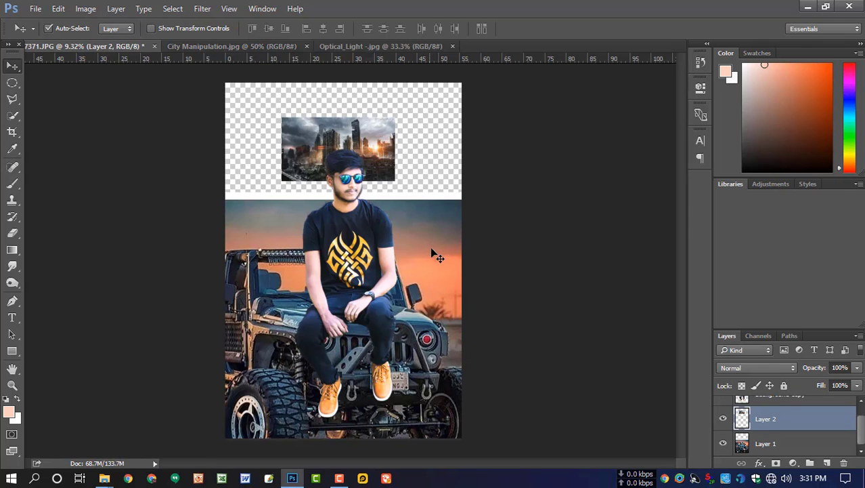
Step: Enlarge the ruined city image to about 455% and move it to fill the upper canvas behind the man
{"action": "scroll", "coordinate": [427, 246], "scroll_direction": "down", "scroll_amount": 3}
{"action": "key", "text": "ctrl+t"}
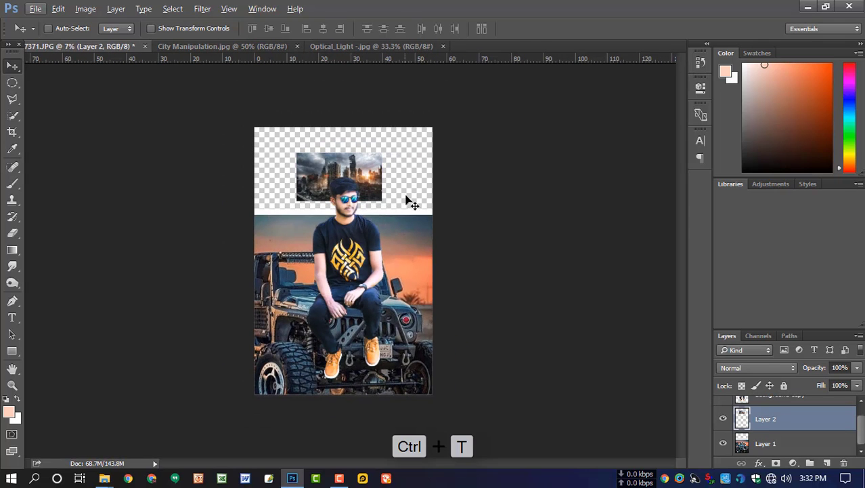
{"action": "left_click_drag", "start_coordinate": [383, 201], "coordinate": [534, 286]}
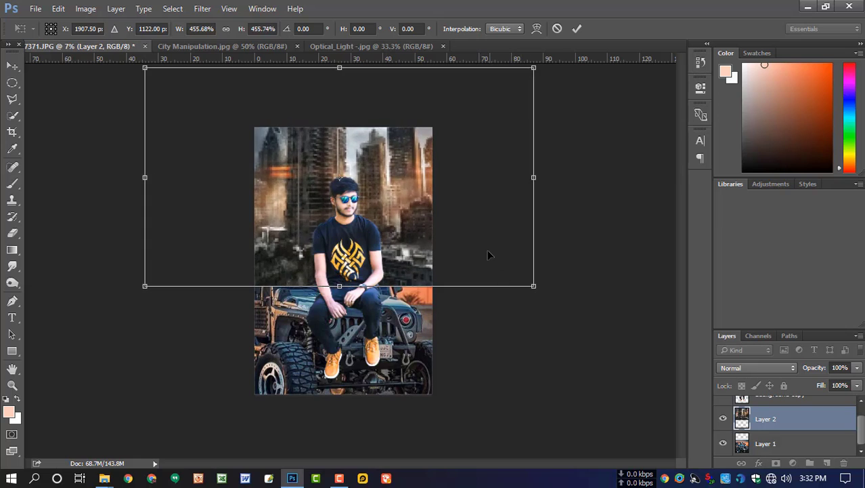
{"action": "left_click_drag", "start_coordinate": [488, 255], "coordinate": [413, 258]}
{"action": "key", "text": "Return"}
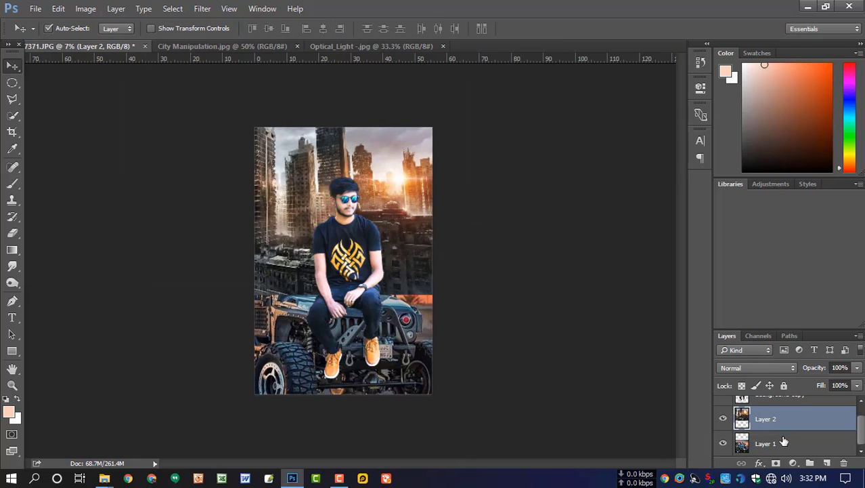
Step: Stack the jeep layer directly above the city layer and toggle its visibility to check the overlap
{"action": "key", "text": "ctrl+]"}
{"action": "mouse_move", "coordinate": [767, 415]}
{"action": "left_mouse_down"}
{"action": "mouse_move", "coordinate": [768, 438]}
{"action": "mouse_move", "coordinate": [770, 415]}
{"action": "left_mouse_up"}
{"action": "scroll", "coordinate": [429, 248], "scroll_direction": "up", "scroll_amount": 2}
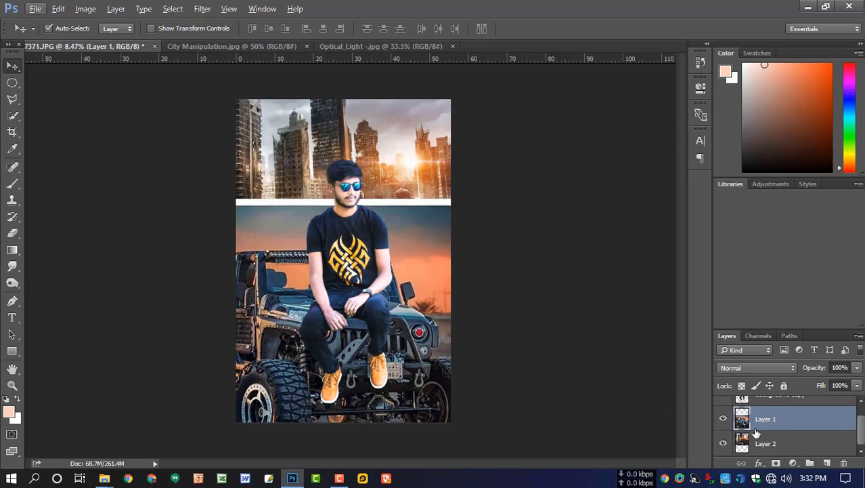
{"action": "left_click", "coordinate": [723, 421]}
{"action": "left_click", "coordinate": [724, 421]}
Step: Add a layer mask to the jeep layer and set a black 900 px brush with 62% opacity and 74% flow
{"action": "left_click", "coordinate": [793, 464]}
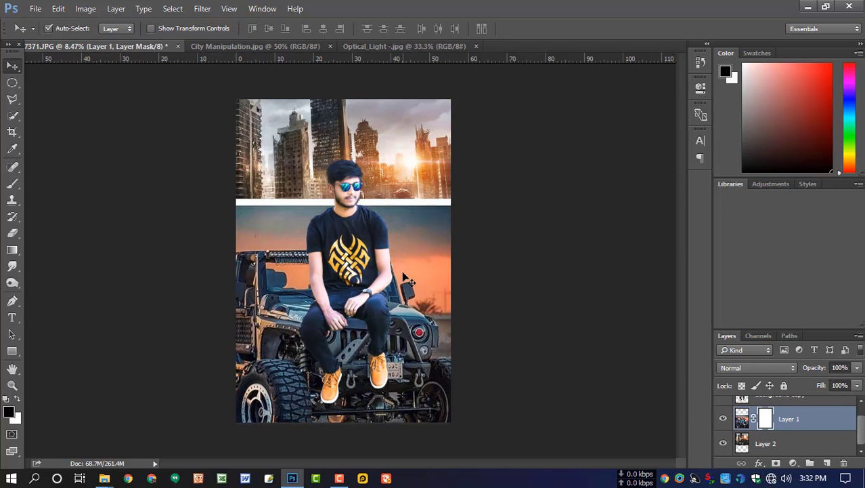
{"action": "left_click", "coordinate": [12, 184]}
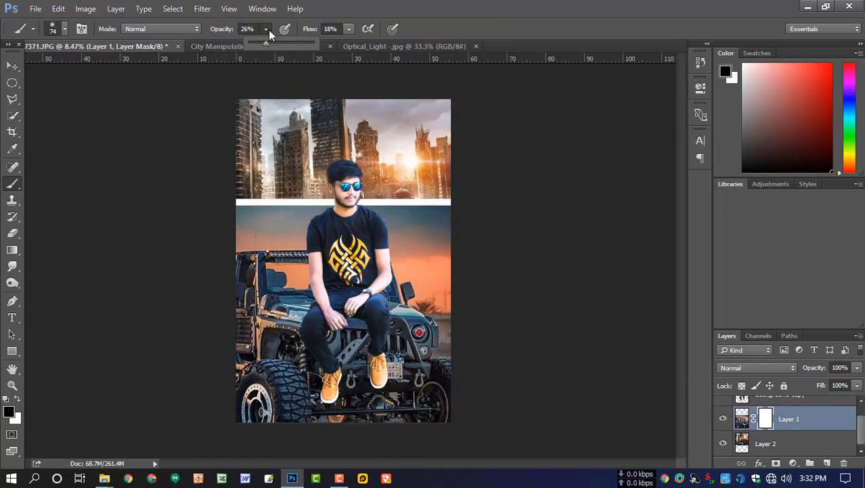
{"action": "left_click_drag", "start_coordinate": [268, 42], "coordinate": [289, 45]}
{"action": "left_click", "coordinate": [350, 29]}
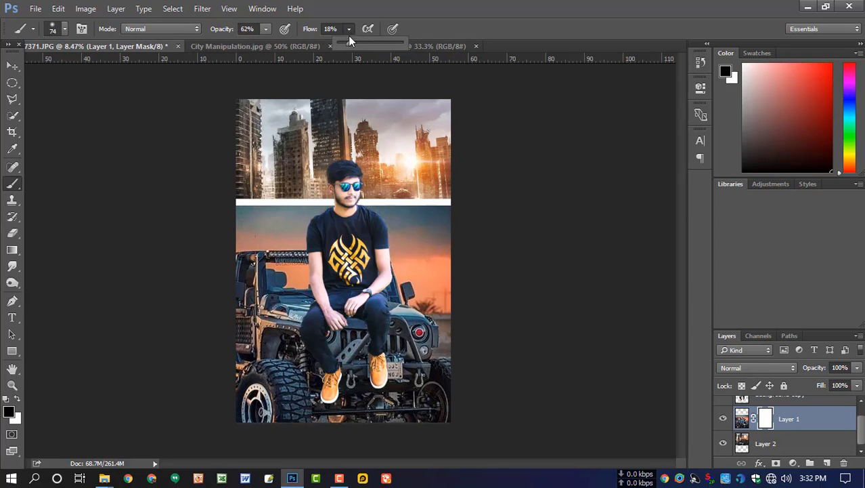
{"action": "left_click_drag", "start_coordinate": [382, 43], "coordinate": [386, 43]}
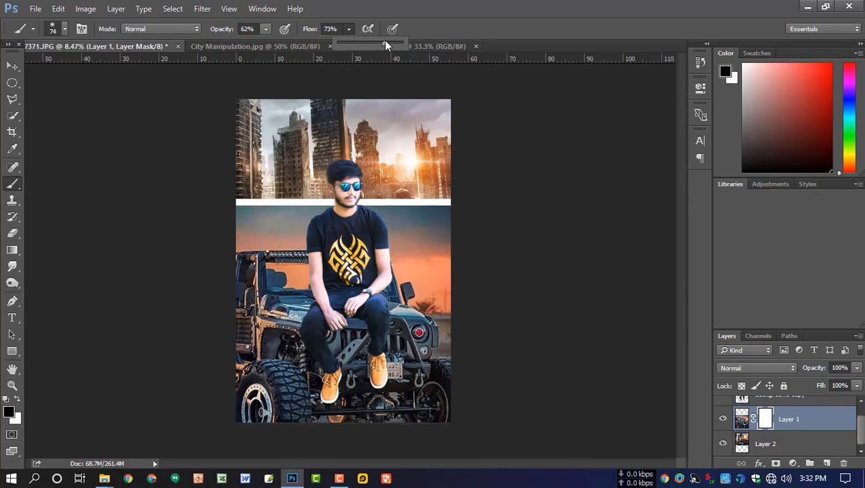
{"action": "left_click", "coordinate": [419, 164]}
{"action": "right_click", "coordinate": [420, 165]}
{"action": "type", "text": "900"}
{"action": "key", "text": "Return"}
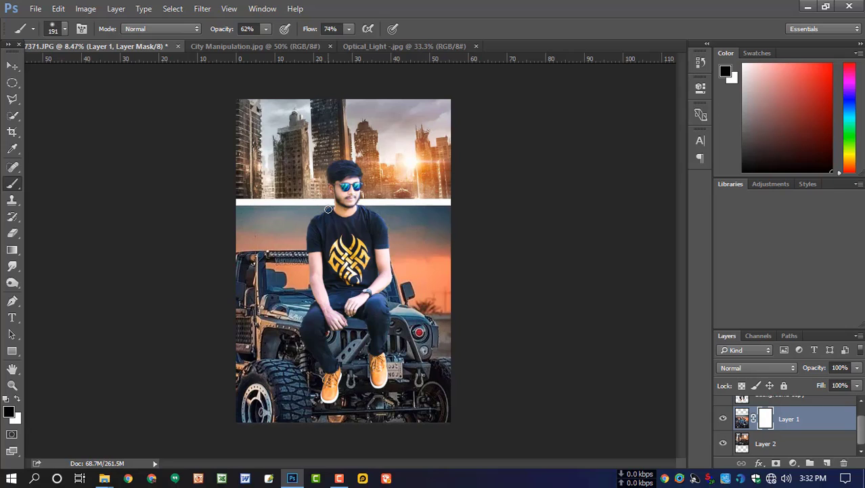
Step: Mask out the white strip and upper sky of the jeep image across the full canvas width
{"action": "mouse_move", "coordinate": [261, 210]}
{"action": "left_mouse_down"}
{"action": "mouse_move", "coordinate": [280, 191]}
{"action": "mouse_move", "coordinate": [441, 180]}
{"action": "mouse_move", "coordinate": [442, 195]}
{"action": "mouse_move", "coordinate": [340, 197]}
{"action": "mouse_move", "coordinate": [448, 193]}
{"action": "mouse_move", "coordinate": [411, 200]}
{"action": "mouse_move", "coordinate": [455, 204]}
{"action": "mouse_move", "coordinate": [251, 191]}
{"action": "mouse_move", "coordinate": [224, 201]}
{"action": "mouse_move", "coordinate": [493, 188]}
{"action": "mouse_move", "coordinate": [461, 188]}
{"action": "left_mouse_up"}
{"action": "scroll", "coordinate": [445, 197], "scroll_direction": "up", "scroll_amount": 1}
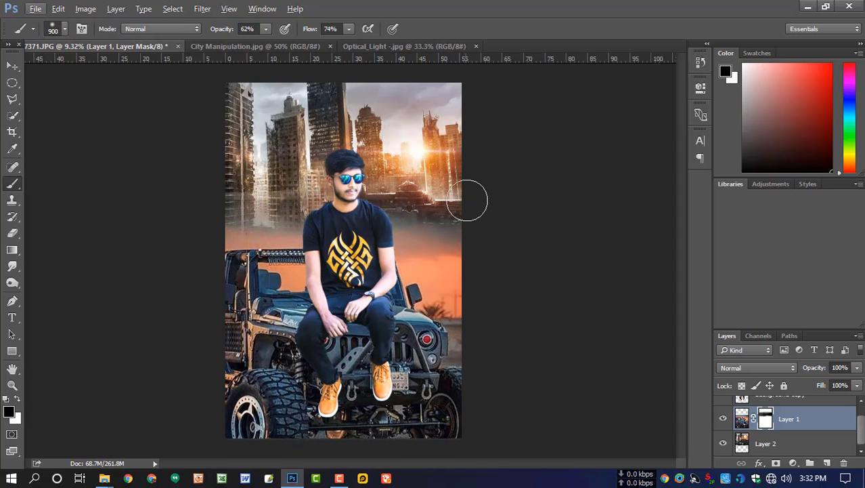
{"action": "mouse_move", "coordinate": [227, 212]}
{"action": "left_mouse_down"}
{"action": "mouse_move", "coordinate": [301, 199]}
{"action": "mouse_move", "coordinate": [224, 199]}
{"action": "mouse_move", "coordinate": [285, 222]}
{"action": "mouse_move", "coordinate": [267, 217]}
{"action": "mouse_move", "coordinate": [242, 230]}
{"action": "left_mouse_up"}
Step: Blend the jeep image's remaining sky above the jeep's roof into the city with a 600 px brush at 30% opacity
{"action": "key", "text": "bracketleft"}
{"action": "key", "text": "bracketleft"}
{"action": "key", "text": "bracketleft"}
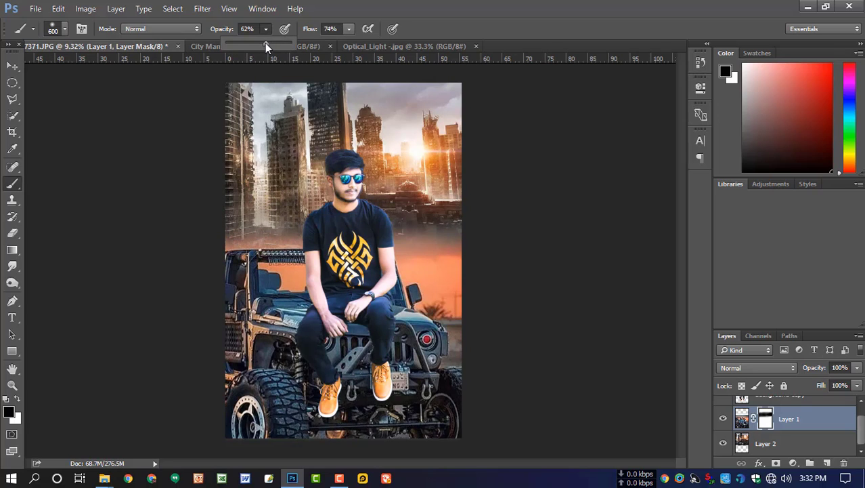
{"action": "left_click_drag", "start_coordinate": [248, 45], "coordinate": [245, 45]}
{"action": "left_click", "coordinate": [218, 241]}
{"action": "left_click_drag", "start_coordinate": [216, 242], "coordinate": [307, 232]}
Step: Fade the orange sky between the man and the canvas edge beside the jeep's mirror, enlarging the mask brush to 900 px
{"action": "key", "text": "bracketright"}
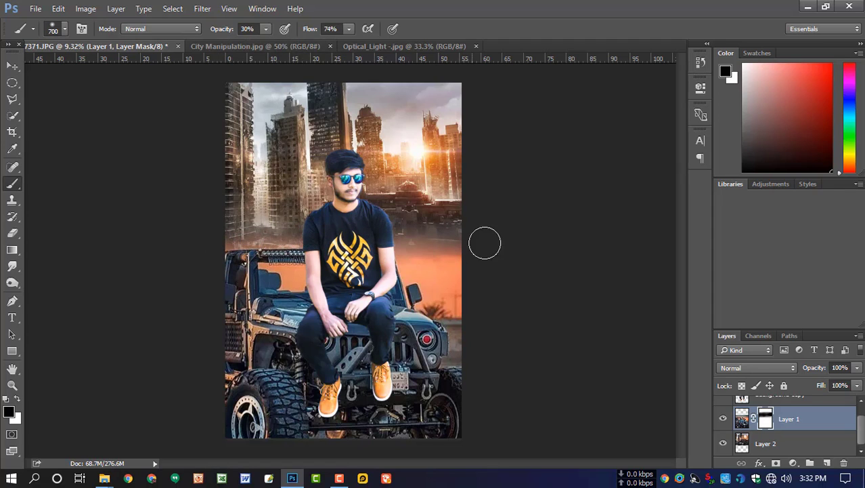
{"action": "key", "text": "bracketright"}
{"action": "key", "text": "bracketright"}
{"action": "mouse_move", "coordinate": [460, 248]}
{"action": "left_mouse_down"}
{"action": "mouse_move", "coordinate": [432, 258]}
{"action": "mouse_move", "coordinate": [410, 246]}
{"action": "mouse_move", "coordinate": [462, 278]}
{"action": "mouse_move", "coordinate": [433, 270]}
{"action": "mouse_move", "coordinate": [409, 243]}
{"action": "left_mouse_up"}
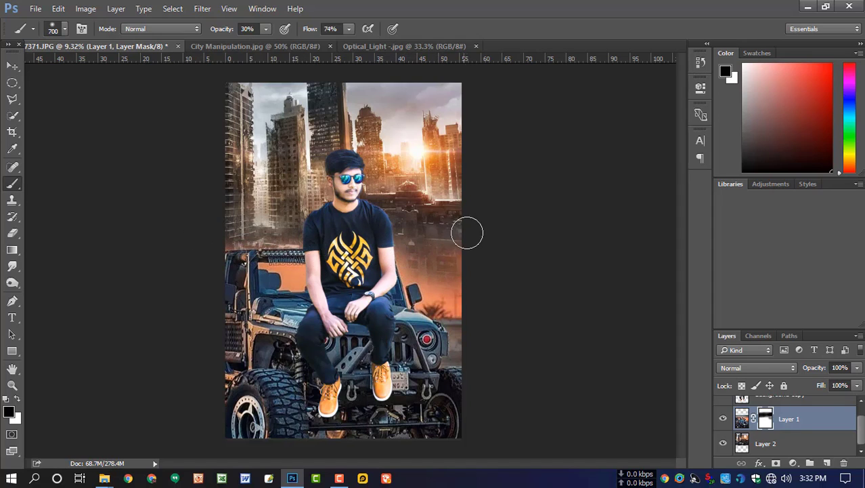
{"action": "key", "text": "bracketright"}
{"action": "key", "text": "bracketright"}
{"action": "mouse_move", "coordinate": [454, 261]}
{"action": "left_mouse_down"}
{"action": "mouse_move", "coordinate": [462, 299]}
{"action": "mouse_move", "coordinate": [489, 307]}
{"action": "left_mouse_up"}
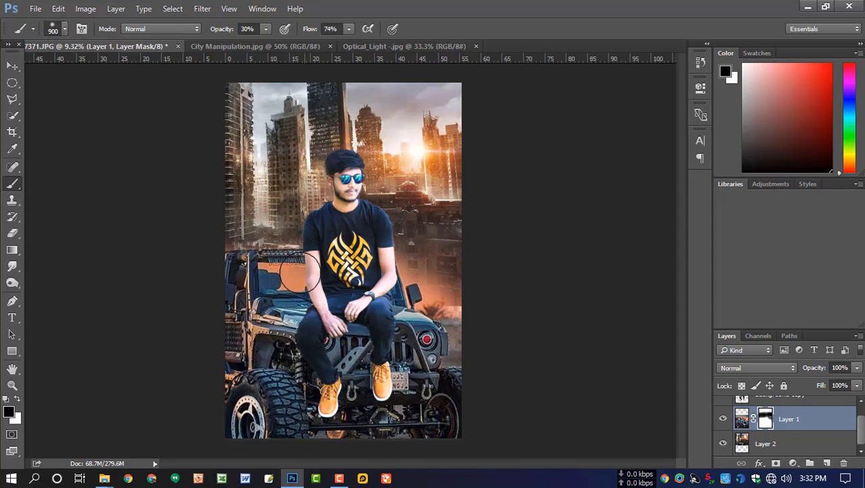
Step: Enlarge the city layer with Free Transform and shift it down so it extends behind the jeep
{"action": "scroll", "coordinate": [353, 245], "scroll_direction": "up", "scroll_amount": 1}
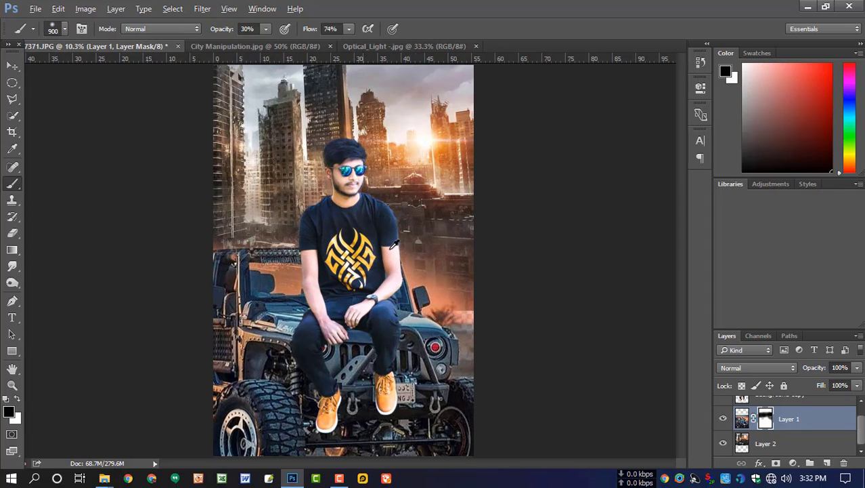
{"action": "scroll", "coordinate": [506, 264], "scroll_direction": "down", "scroll_amount": 2}
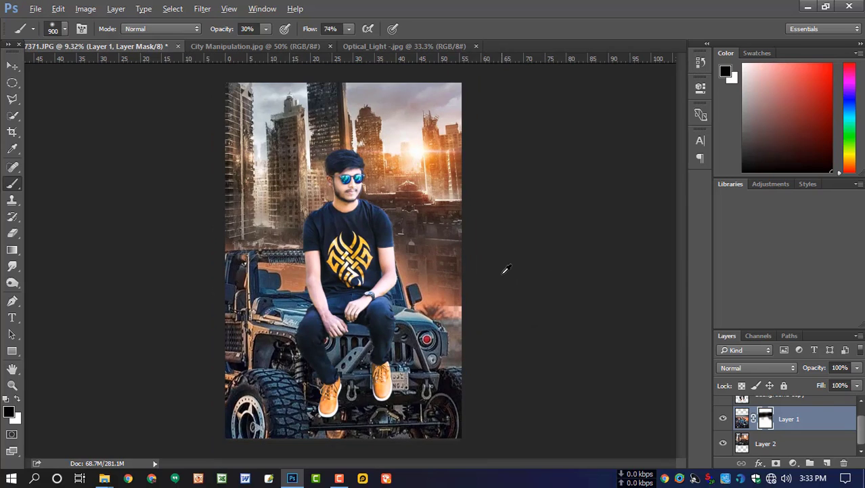
{"action": "scroll", "coordinate": [449, 234], "scroll_direction": "up", "scroll_amount": 1}
{"action": "scroll", "coordinate": [767, 421], "scroll_direction": "up", "scroll_amount": 1}
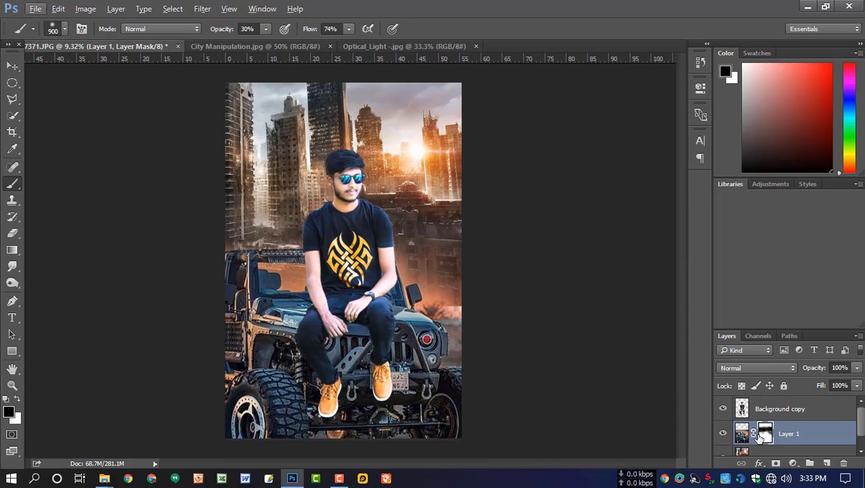
{"action": "scroll", "coordinate": [759, 439], "scroll_direction": "down", "scroll_amount": 1}
{"action": "left_click", "coordinate": [746, 446]}
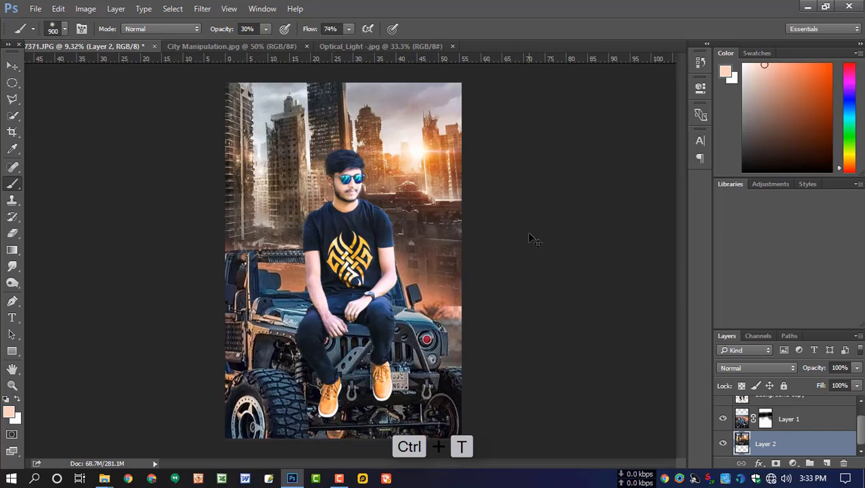
{"action": "key", "text": "ctrl+t"}
{"action": "left_click_drag", "start_coordinate": [561, 204], "coordinate": [562, 212]}
{"action": "left_click_drag", "start_coordinate": [499, 312], "coordinate": [477, 335]}
{"action": "key", "text": "b"}
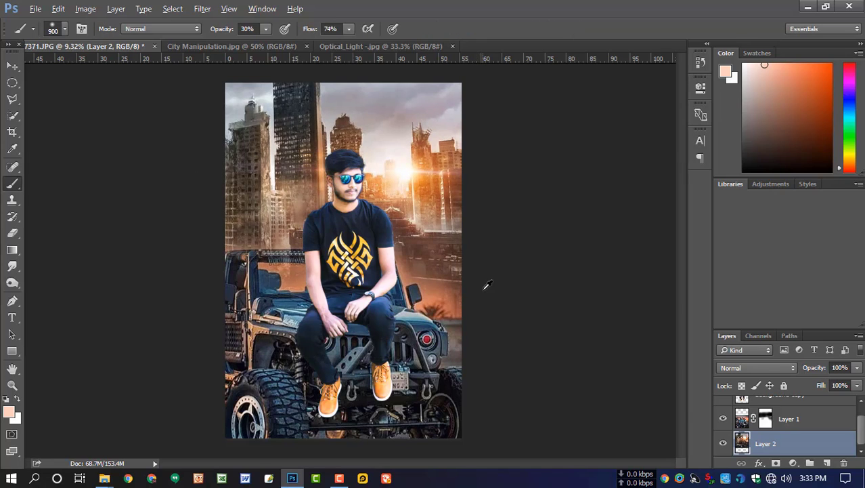
Step: Apply the jeep layer's mask permanently
{"action": "scroll", "coordinate": [485, 286], "scroll_direction": "up", "scroll_amount": 1}
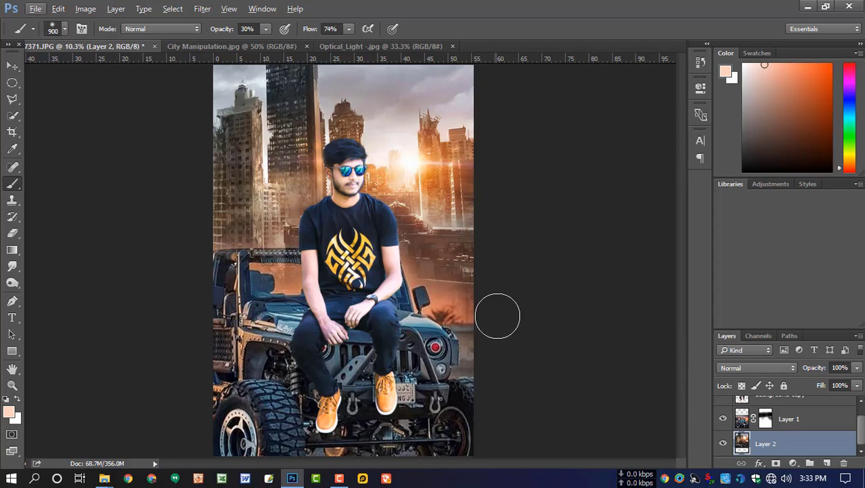
{"action": "scroll", "coordinate": [754, 432], "scroll_direction": "up", "scroll_amount": 1}
{"action": "right_click", "coordinate": [765, 436]}
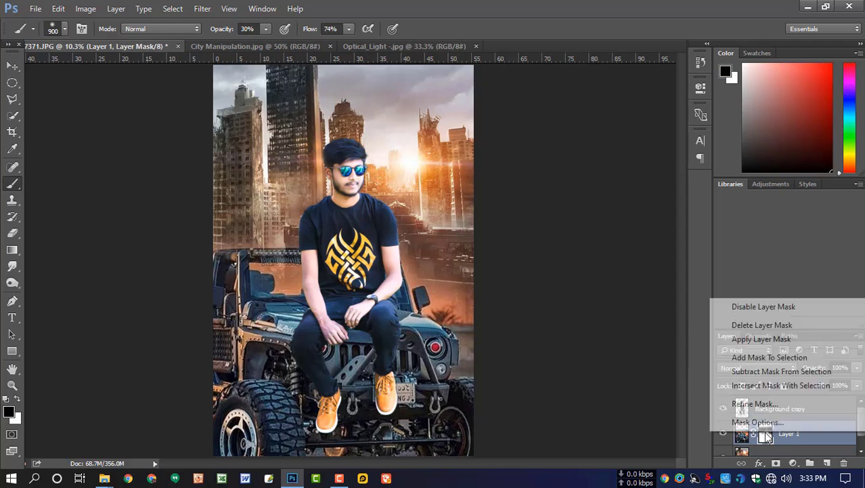
{"action": "left_click", "coordinate": [761, 338]}
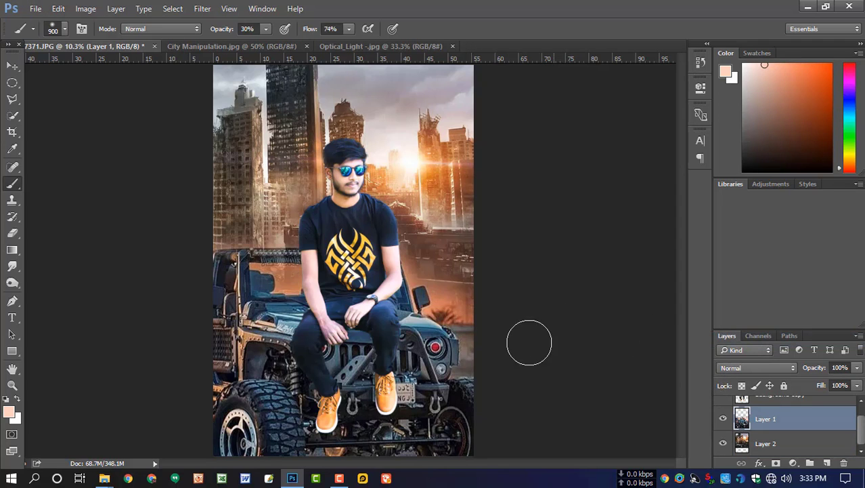
Step: Create a new empty layer above the man's layer
{"action": "scroll", "coordinate": [458, 317], "scroll_direction": "down", "scroll_amount": 1}
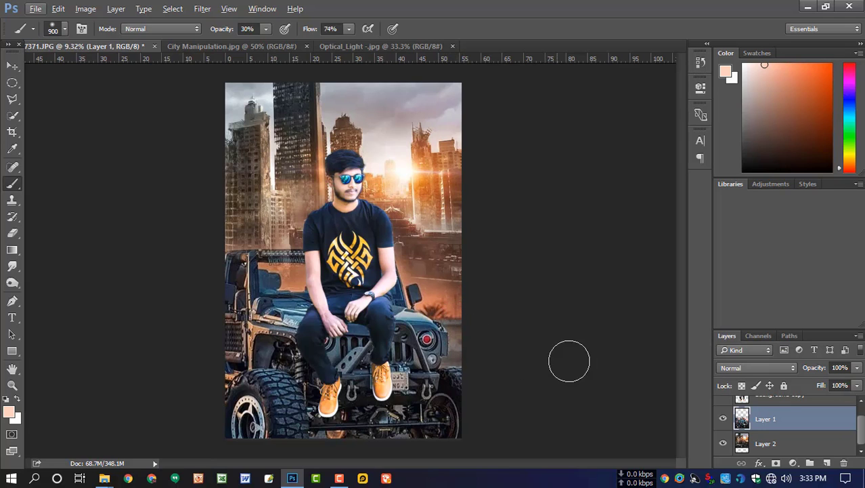
{"action": "scroll", "coordinate": [750, 423], "scroll_direction": "up", "scroll_amount": 1}
{"action": "left_click", "coordinate": [775, 409]}
{"action": "left_click", "coordinate": [827, 463]}
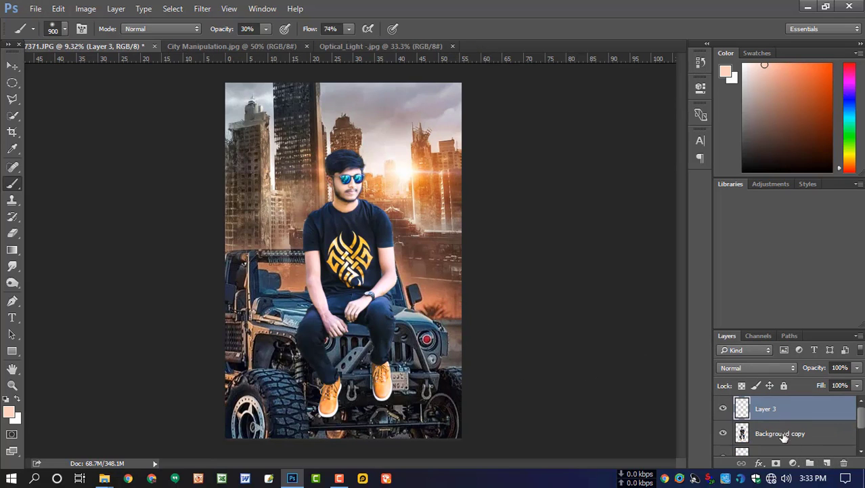
{"action": "scroll", "coordinate": [490, 328], "scroll_direction": "down", "scroll_amount": 1}
{"action": "scroll", "coordinate": [478, 322], "scroll_direction": "up", "scroll_amount": 1}
Step: Sample orange #eb963d from the sunset and draw a linear orange-to-transparent gradient from below the canvas up to the man's torso
{"action": "left_click", "coordinate": [12, 251]}
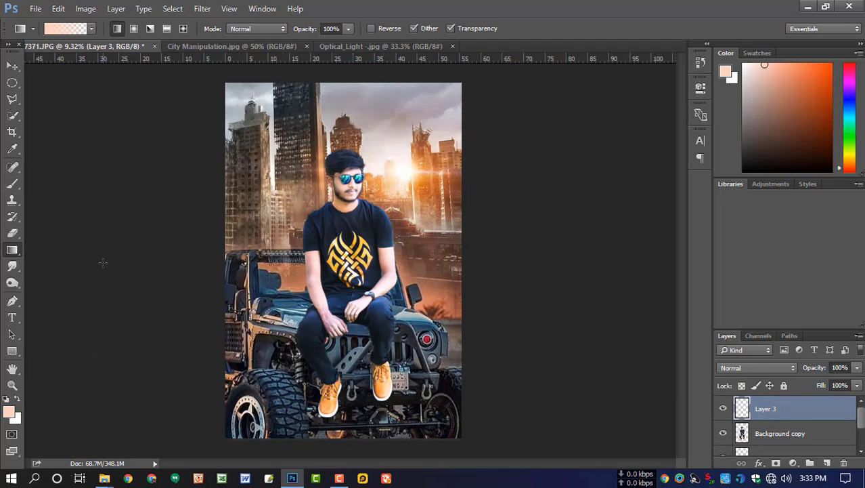
{"action": "left_click", "coordinate": [10, 411]}
{"action": "left_click_drag", "start_coordinate": [420, 191], "coordinate": [426, 176]}
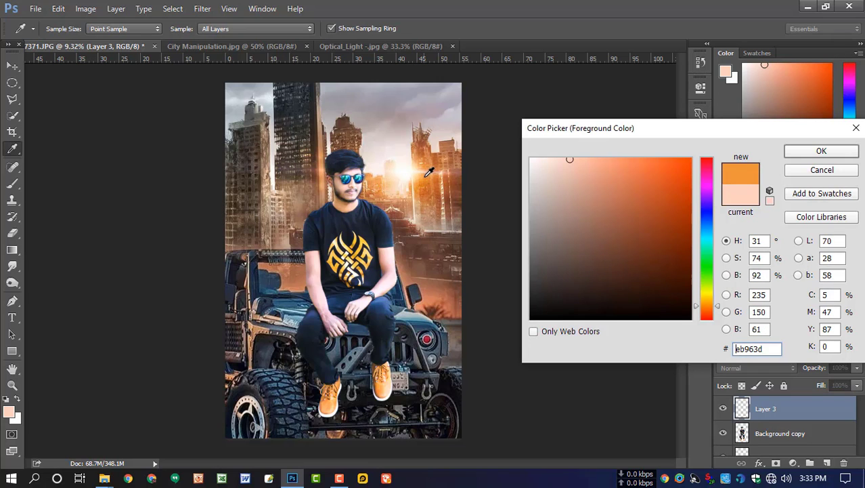
{"action": "left_click", "coordinate": [821, 152]}
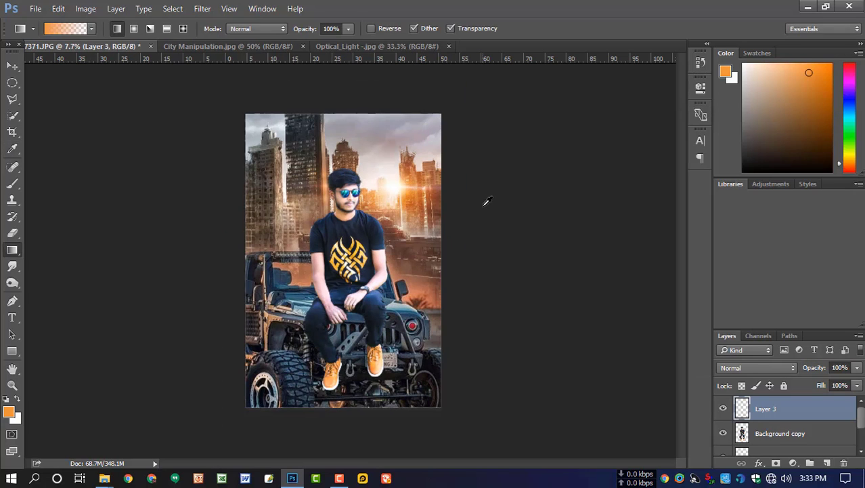
{"action": "left_click_drag", "start_coordinate": [342, 454], "coordinate": [346, 259]}
Step: Set the gradient layer's blend mode to Linear Light and its opacity to 51%
{"action": "scroll", "coordinate": [357, 256], "scroll_direction": "up", "scroll_amount": 1}
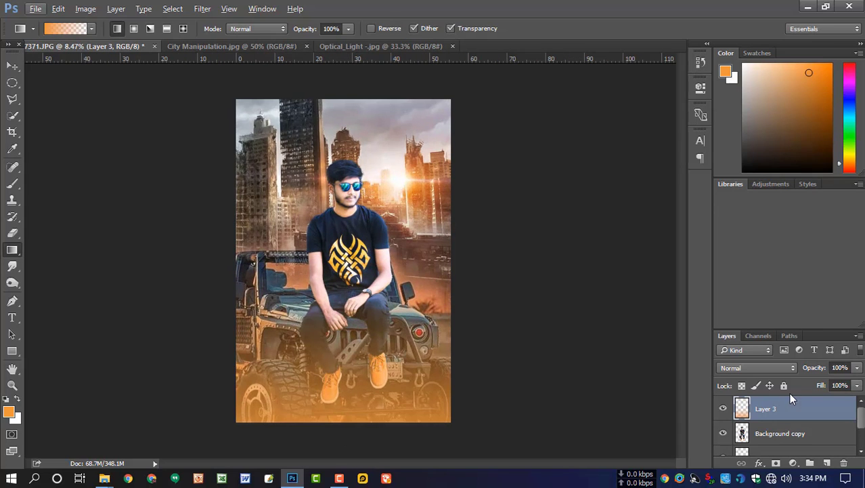
{"action": "left_click", "coordinate": [740, 368]}
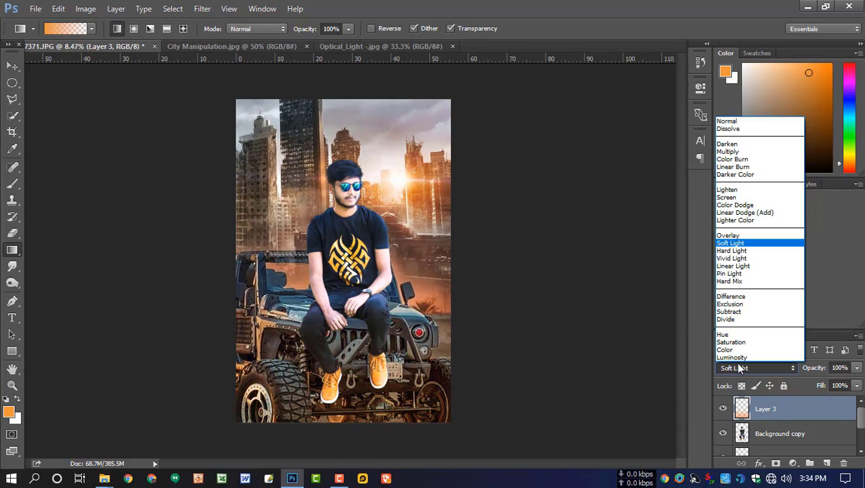
{"action": "left_click", "coordinate": [747, 265]}
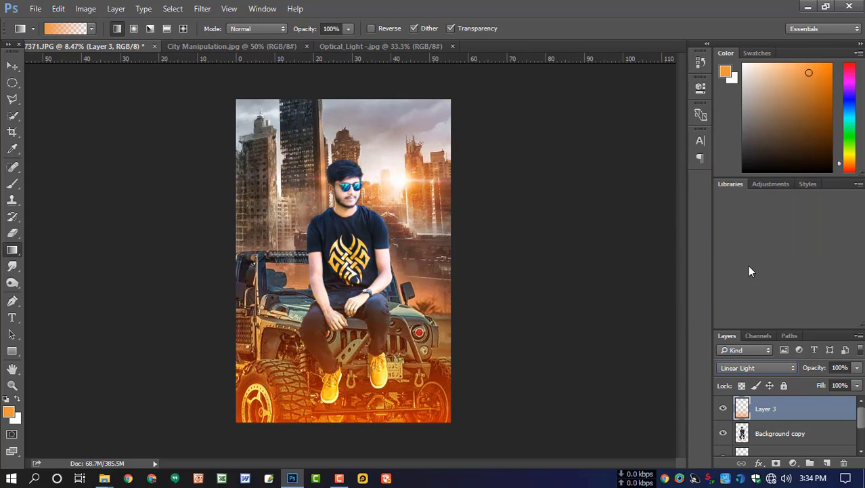
{"action": "left_click", "coordinate": [857, 368]}
{"action": "left_click_drag", "start_coordinate": [858, 382], "coordinate": [839, 383]}
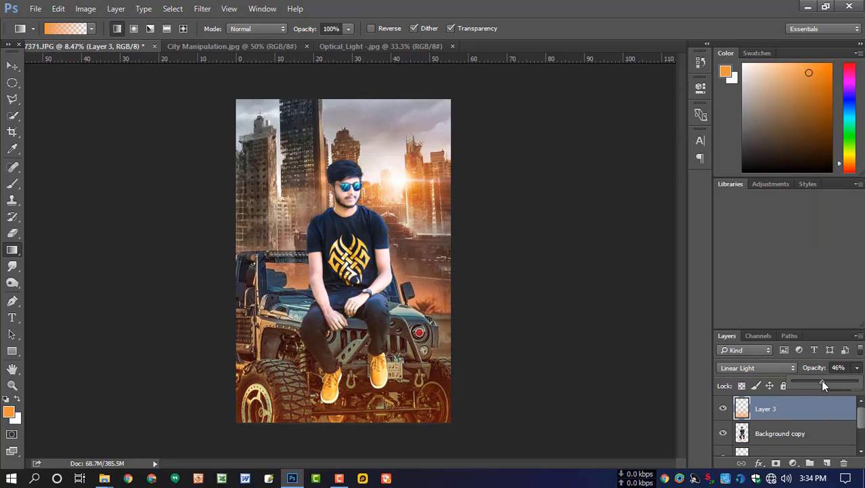
{"action": "left_click_drag", "start_coordinate": [830, 385], "coordinate": [834, 384]}
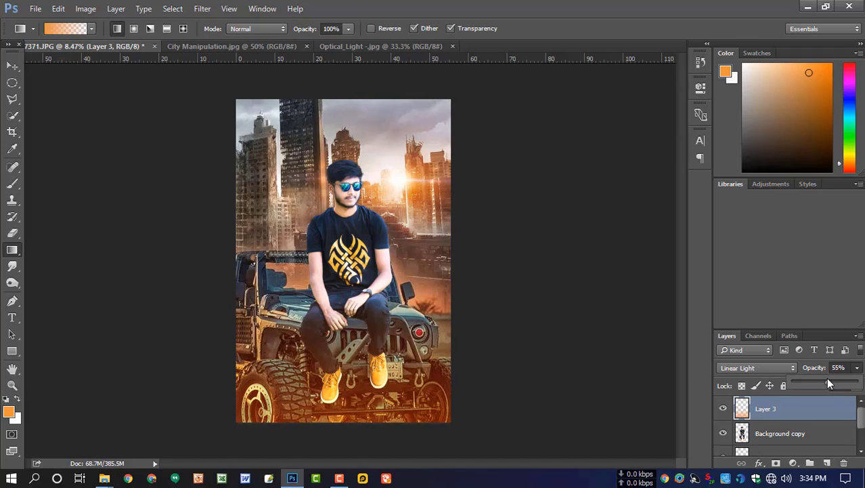
{"action": "left_click", "coordinate": [635, 315]}
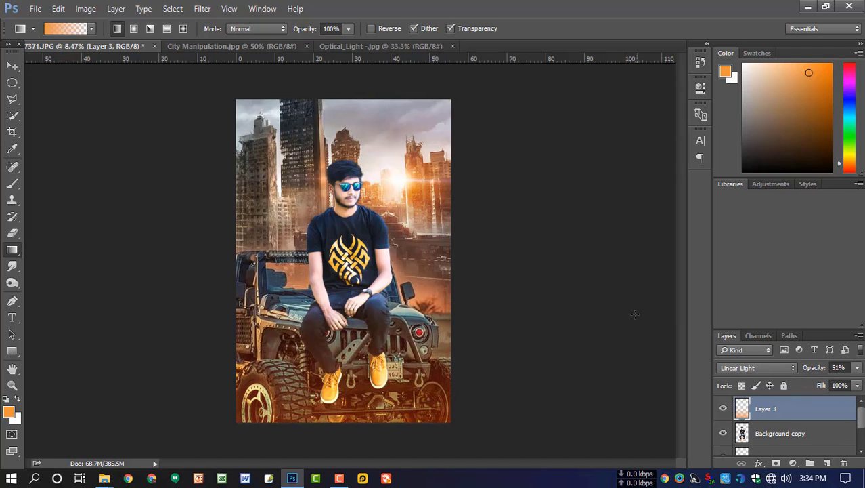
Step: Stretch the orange gradient layer upward so its upper edge reaches about the man's chin
{"action": "scroll", "coordinate": [521, 289], "scroll_direction": "up", "scroll_amount": 2}
{"action": "scroll", "coordinate": [523, 284], "scroll_direction": "down", "scroll_amount": 1}
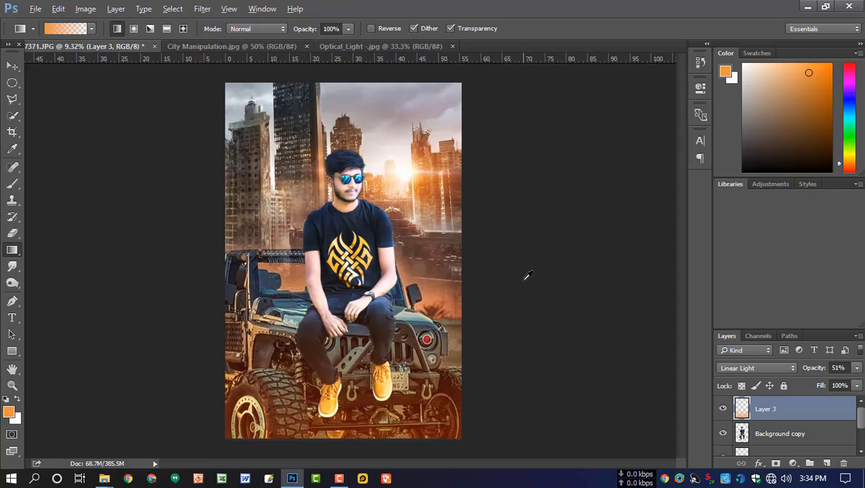
{"action": "key", "text": "ctrl+t"}
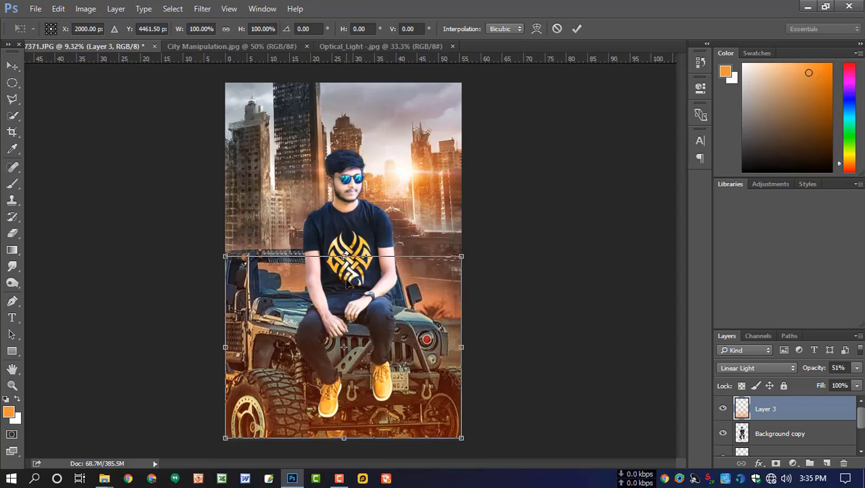
{"action": "left_click_drag", "start_coordinate": [344, 256], "coordinate": [364, 189]}
{"action": "key", "text": "Return"}
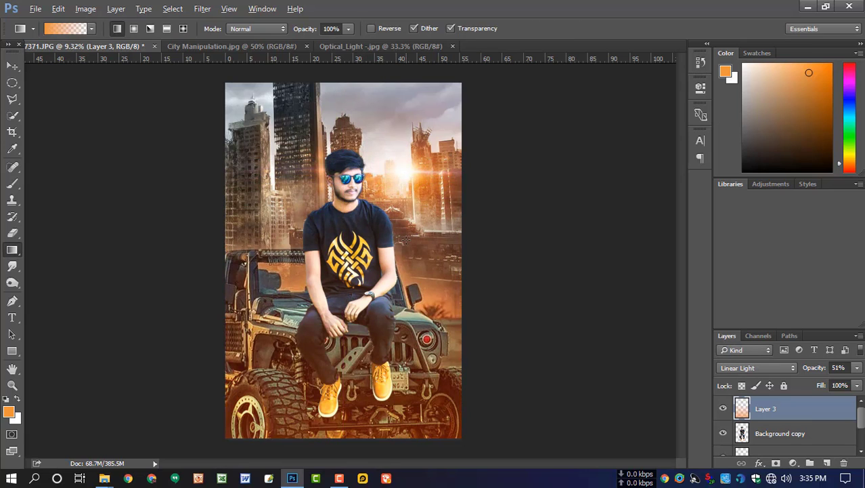
{"action": "scroll", "coordinate": [401, 236], "scroll_direction": "down", "scroll_amount": 1}
{"action": "scroll", "coordinate": [405, 231], "scroll_direction": "up", "scroll_amount": 1}
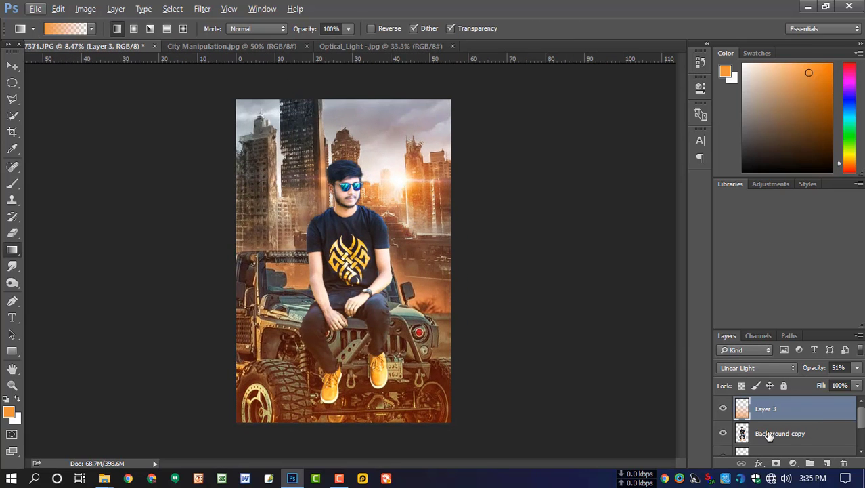
Step: Warm the man's layer with Color Balance, adjusting the midtones and highlights toward red and yellow
{"action": "left_click", "coordinate": [769, 434]}
{"action": "key", "text": "ctrl+b"}
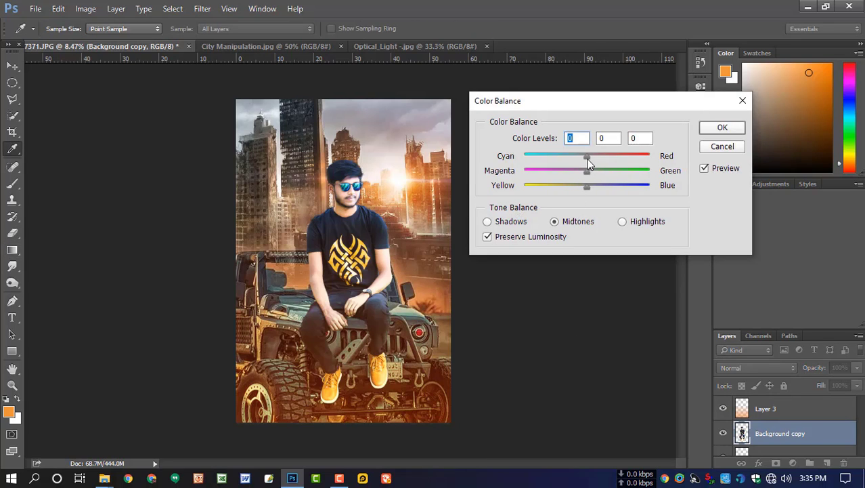
{"action": "left_click_drag", "start_coordinate": [601, 160], "coordinate": [579, 189]}
{"action": "left_click", "coordinate": [623, 222]}
{"action": "left_click_drag", "start_coordinate": [587, 156], "coordinate": [585, 190]}
{"action": "left_click", "coordinate": [723, 130]}
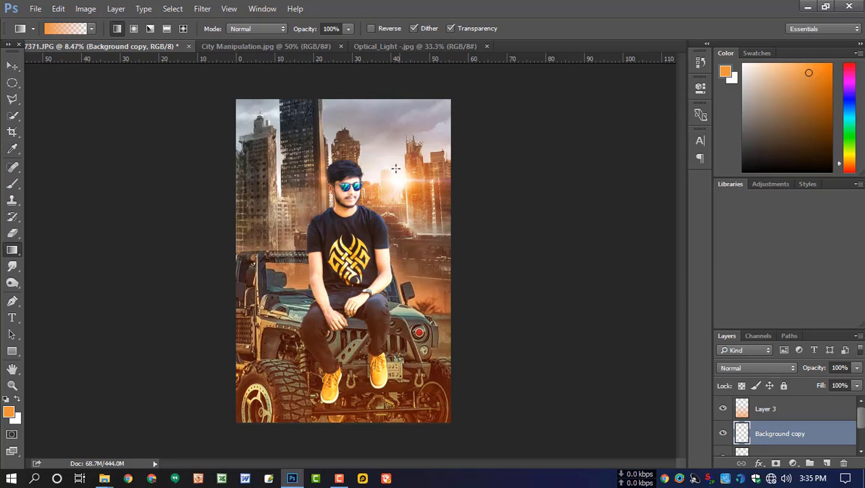
{"action": "scroll", "coordinate": [414, 175], "scroll_direction": "up", "scroll_amount": 3}
{"action": "scroll", "coordinate": [415, 175], "scroll_direction": "down", "scroll_amount": 1}
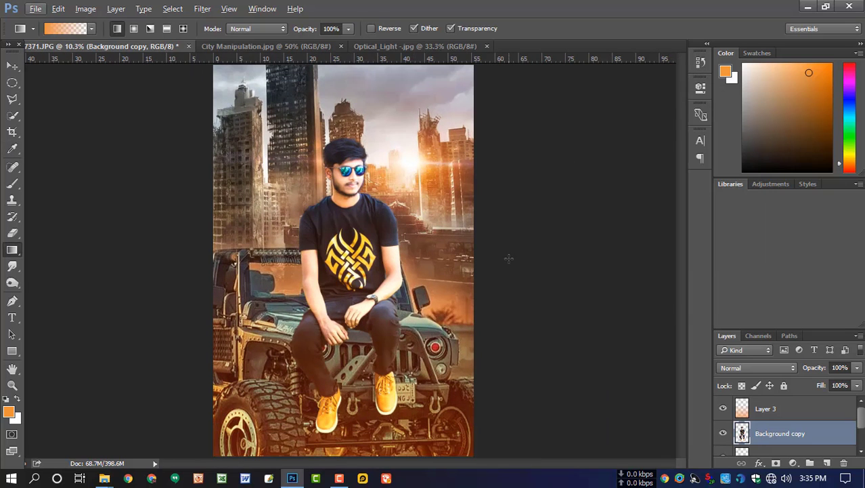
Step: Set the Brush tool to 100% opacity and 100% flow for painting glows above the gradient layer
{"action": "left_click", "coordinate": [765, 414]}
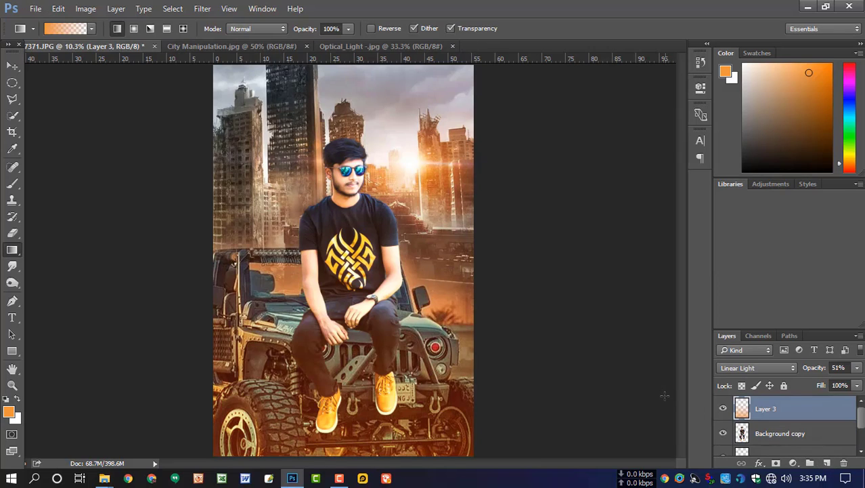
{"action": "left_click", "coordinate": [827, 463]}
{"action": "left_click", "coordinate": [12, 184]}
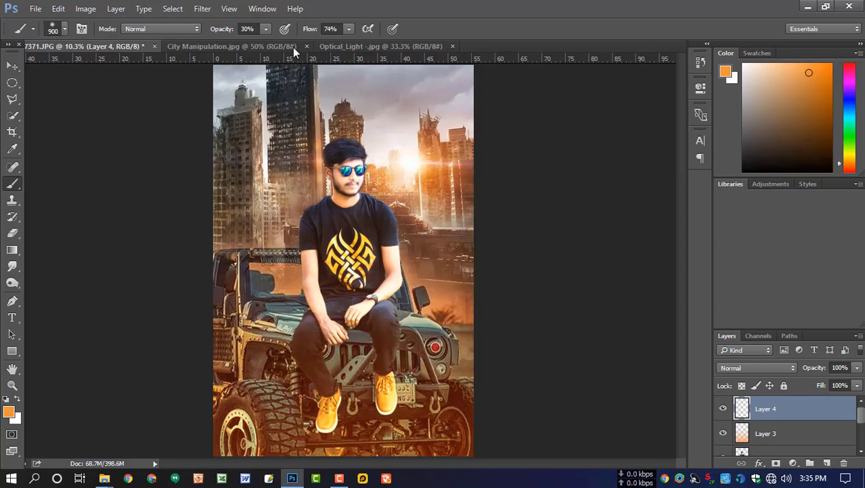
{"action": "left_click", "coordinate": [266, 28]}
{"action": "left_click_drag", "start_coordinate": [278, 41], "coordinate": [361, 35]}
{"action": "left_click", "coordinate": [352, 31]}
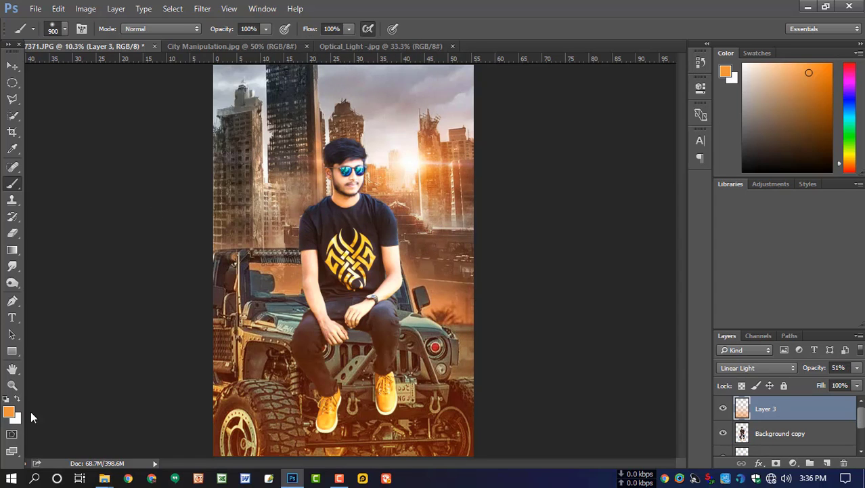
Step: Set the foreground color to the saturated orange #f87d05
{"action": "left_click", "coordinate": [9, 412]}
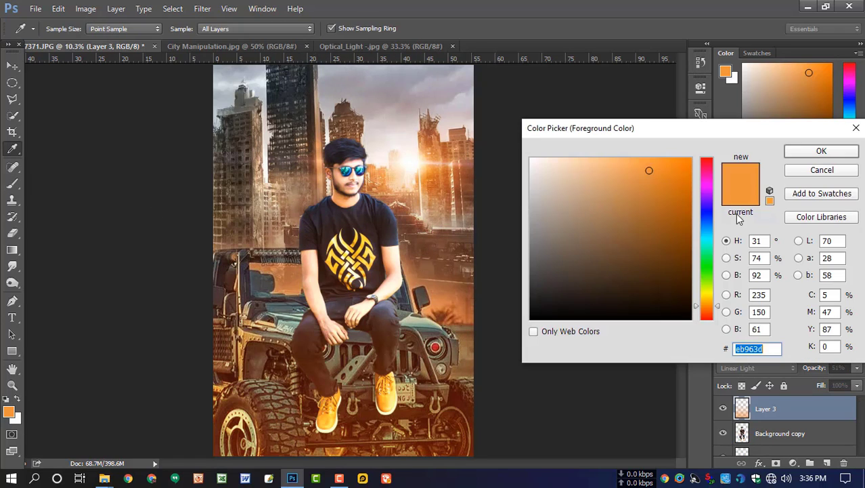
{"action": "mouse_move", "coordinate": [708, 303]}
{"action": "left_mouse_down"}
{"action": "mouse_move", "coordinate": [708, 321]}
{"action": "mouse_move", "coordinate": [707, 307]}
{"action": "left_mouse_up"}
{"action": "left_click", "coordinate": [657, 165]}
{"action": "left_click", "coordinate": [689, 162]}
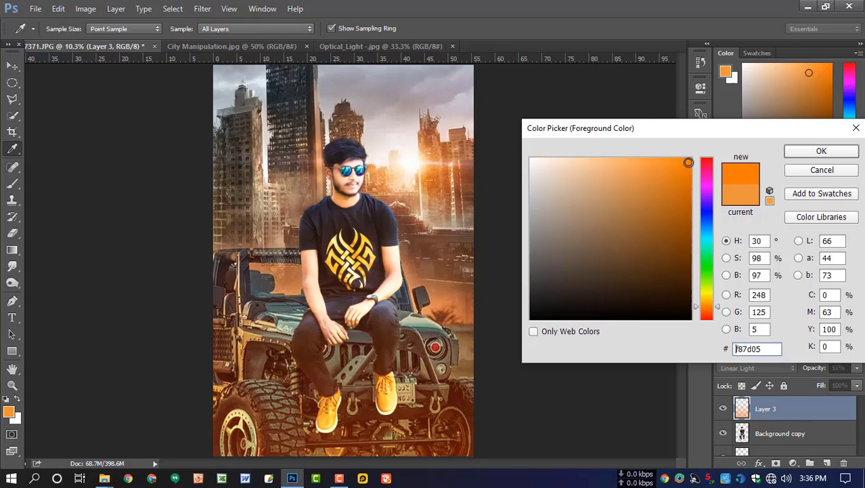
{"action": "left_click", "coordinate": [814, 156]}
Step: Paint one soft orange dab between the man's head and the sun on a new layer, and set its blend mode to Screen
{"action": "left_click", "coordinate": [827, 463]}
{"action": "left_click", "coordinate": [370, 152]}
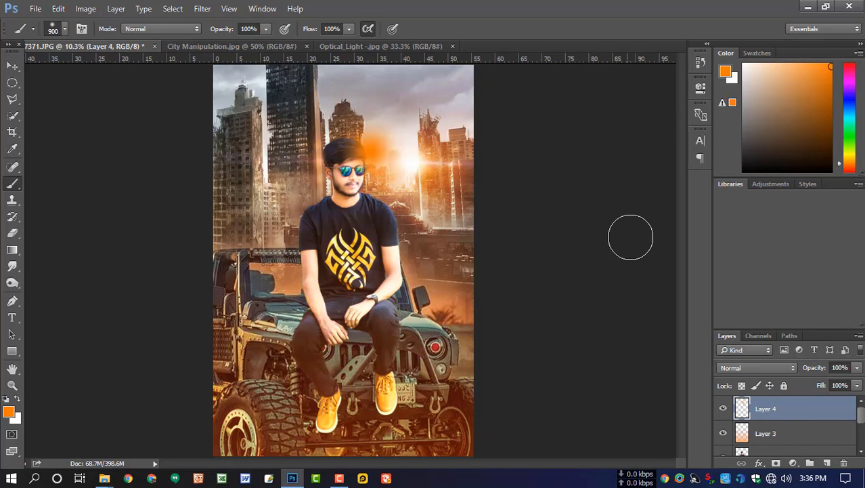
{"action": "left_click", "coordinate": [751, 368]}
{"action": "left_click", "coordinate": [744, 190]}
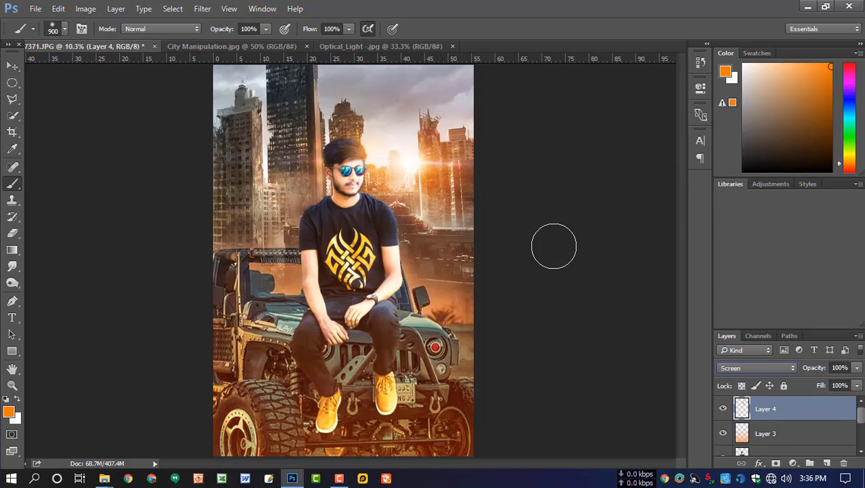
Step: Enlarge the orange glow to about 180% and shift it slightly toward the sun
{"action": "key", "text": "ctrl+t"}
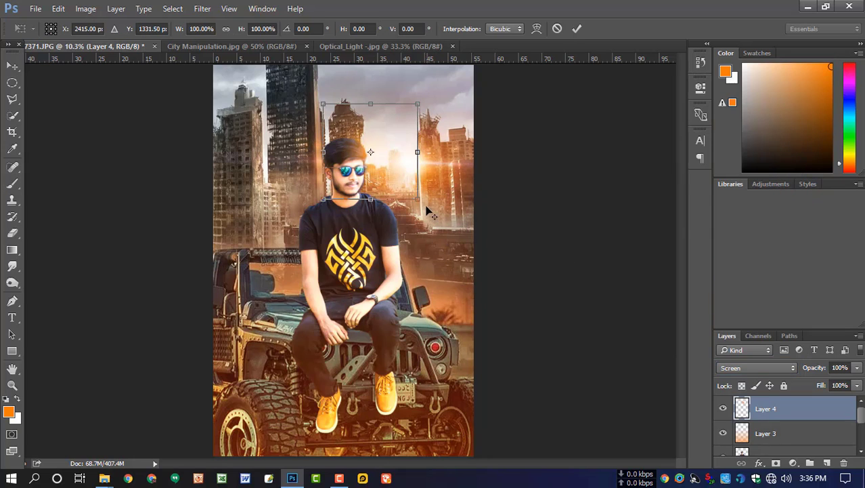
{"action": "left_click_drag", "start_coordinate": [418, 198], "coordinate": [461, 236]}
{"action": "left_click_drag", "start_coordinate": [441, 209], "coordinate": [449, 208]}
{"action": "key", "text": "Return"}
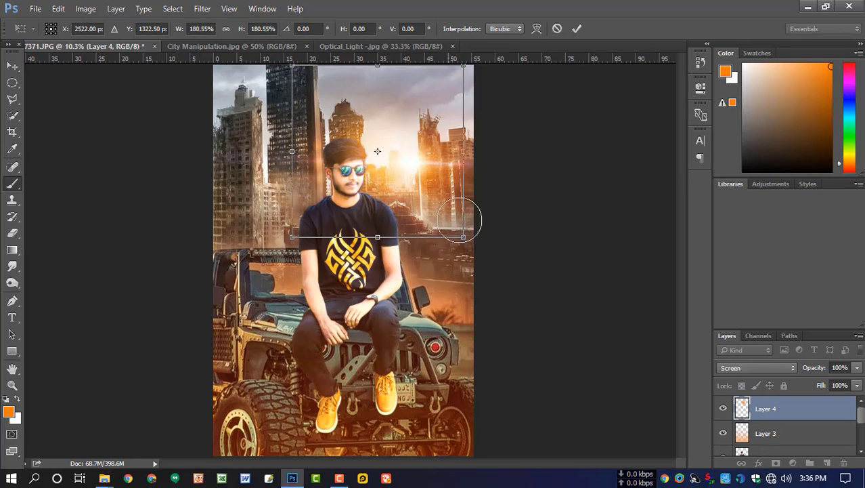
{"action": "scroll", "coordinate": [482, 251], "scroll_direction": "down", "scroll_amount": 3}
{"action": "scroll", "coordinate": [485, 246], "scroll_direction": "up", "scroll_amount": 1}
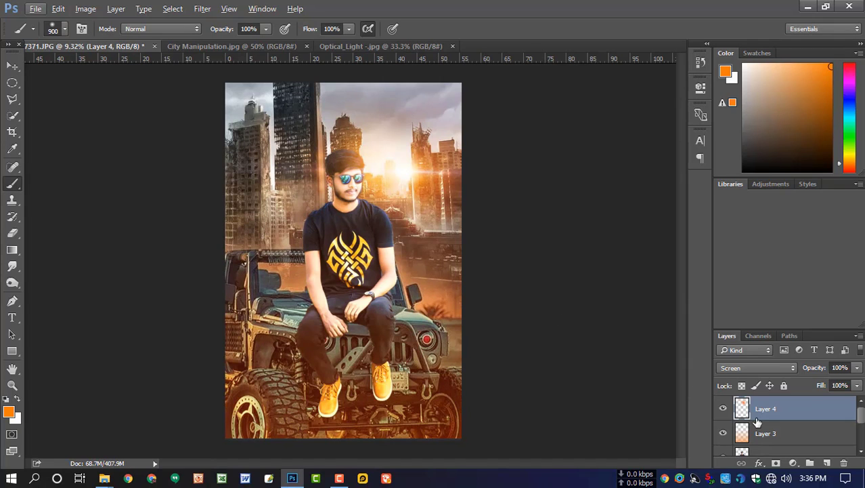
Step: Create another empty layer above the sun-side glow and enlarge the brush to about 1500 px
{"action": "left_click", "coordinate": [826, 463]}
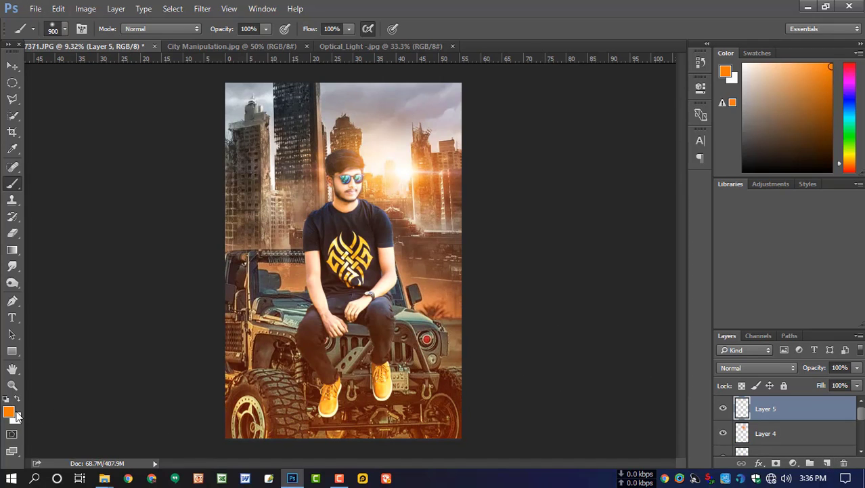
{"action": "key", "text": "bracketright"}
{"action": "key", "text": "bracketright"}
{"action": "key", "text": "bracketright"}
{"action": "key", "text": "bracketright"}
{"action": "key", "text": "bracketright"}
Step: Shift the foreground color to a redder orange and paint one soft dab over the ruins behind the man's shoulder
{"action": "left_click", "coordinate": [8, 411]}
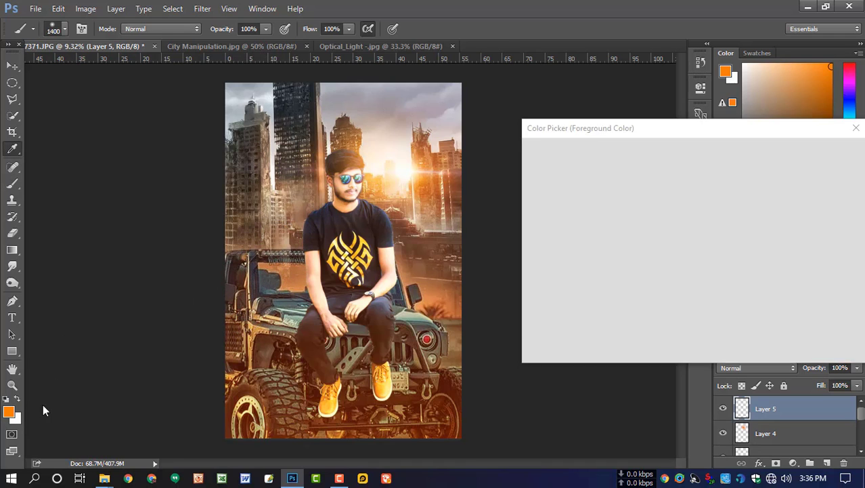
{"action": "left_click_drag", "start_coordinate": [705, 304], "coordinate": [706, 310]}
{"action": "left_click", "coordinate": [815, 155]}
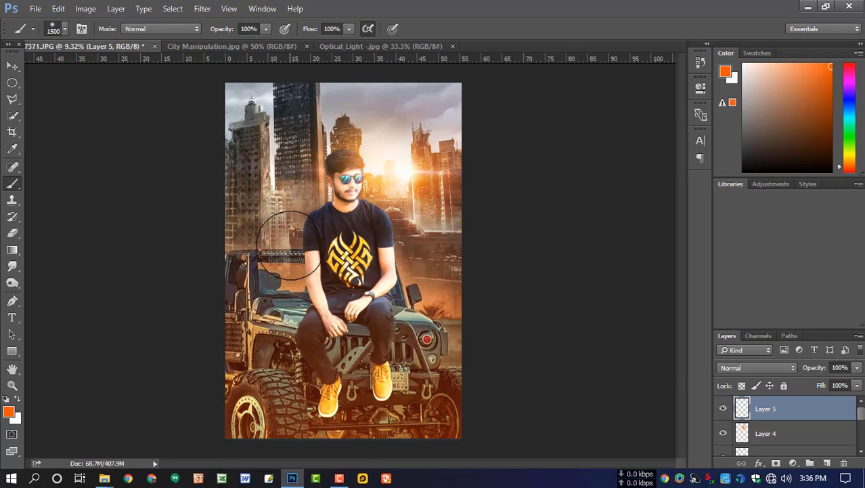
{"action": "left_click", "coordinate": [276, 224]}
Step: Set the reddish glow layer's blend mode to Lighten and enlarge the glow over the ruins and the jeep's rear
{"action": "left_click", "coordinate": [776, 366]}
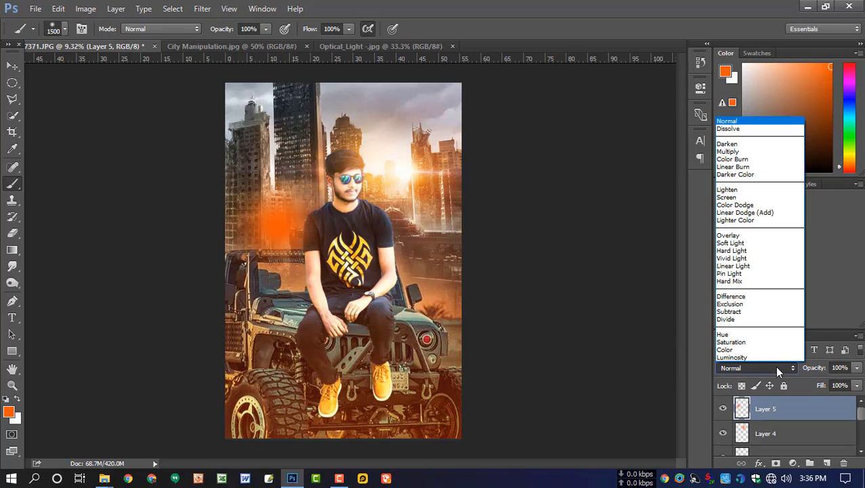
{"action": "left_click", "coordinate": [753, 190]}
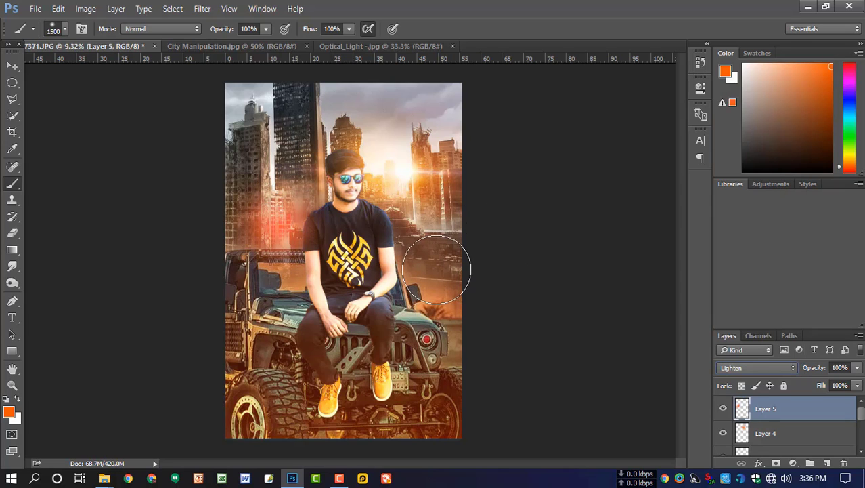
{"action": "key", "text": "ctrl+t"}
{"action": "mouse_move", "coordinate": [349, 297]}
{"action": "left_mouse_down"}
{"action": "mouse_move", "coordinate": [395, 342]}
{"action": "mouse_move", "coordinate": [392, 354]}
{"action": "mouse_move", "coordinate": [359, 303]}
{"action": "left_mouse_up"}
{"action": "key", "text": "Return"}
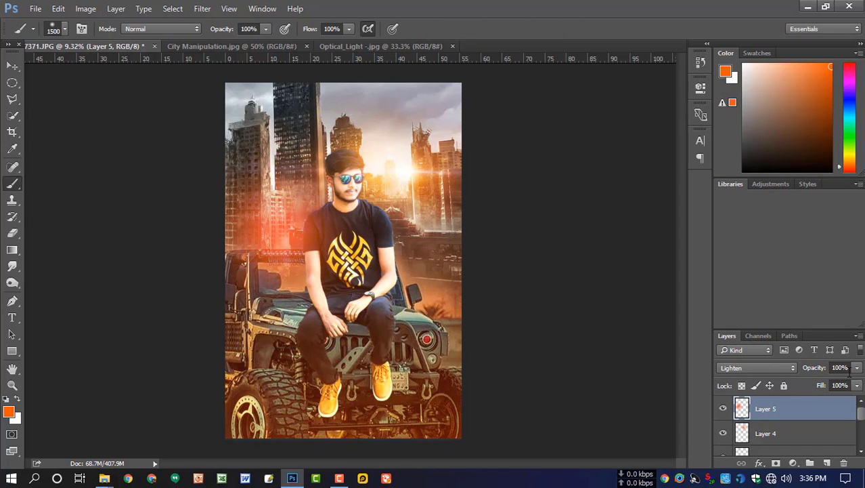
Step: Reduce the reddish glow layer's opacity to 71% and fine-tune the glow with Free Transform
{"action": "left_click", "coordinate": [857, 367]}
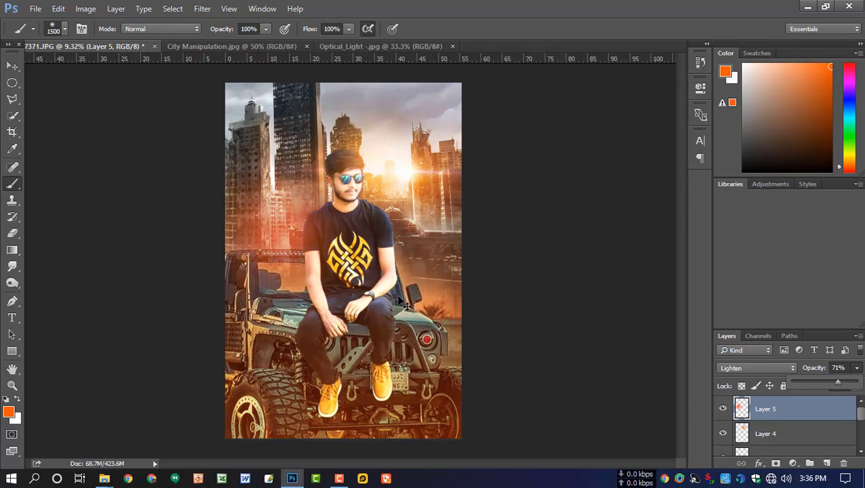
{"action": "key", "text": "ctrl+t"}
{"action": "left_click_drag", "start_coordinate": [335, 269], "coordinate": [341, 271]}
{"action": "key", "text": "Return"}
{"action": "key", "text": "b"}
{"action": "key", "text": "ctrl+0"}
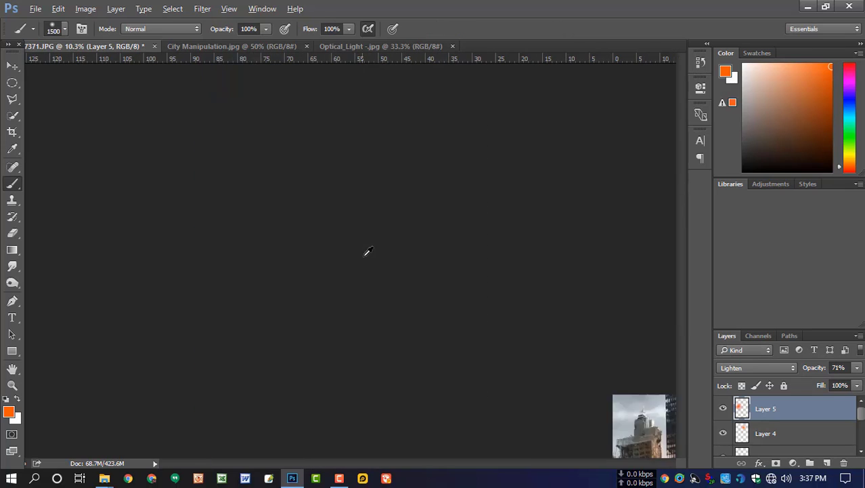
Step: Fine-tune the sun-side orange glow layer slightly with Free Transform
{"action": "left_click", "coordinate": [781, 436]}
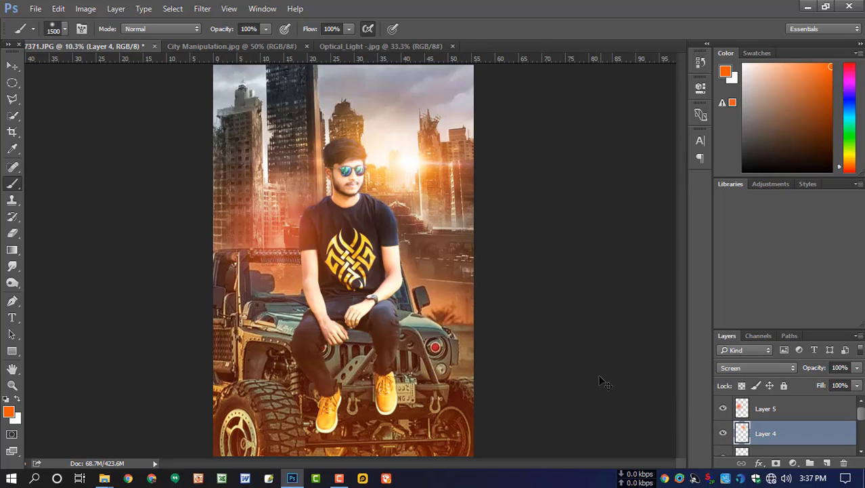
{"action": "key", "text": "ctrl+t"}
{"action": "left_click_drag", "start_coordinate": [447, 203], "coordinate": [450, 204]}
{"action": "key", "text": "Return"}
Step: Shift the sun-side glow layer's hue to -9 with Hue/Saturation
{"action": "key", "text": "ctrl+u"}
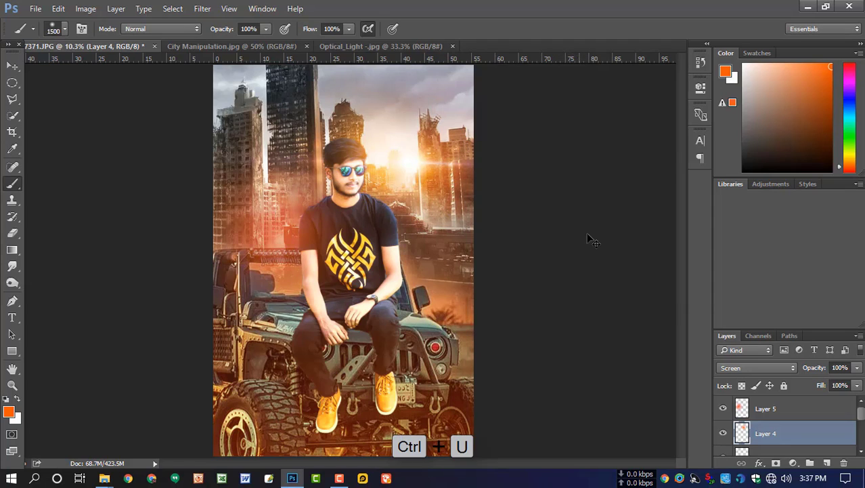
{"action": "left_click_drag", "start_coordinate": [581, 175], "coordinate": [576, 175]}
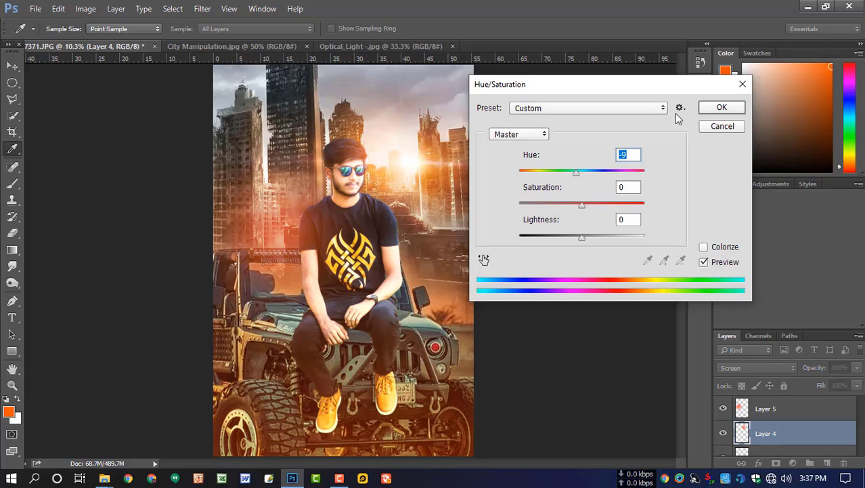
{"action": "left_click", "coordinate": [722, 107]}
Step: Close City Manipulation.jpg and bring up the Optical_Light flare image
{"action": "key", "text": "v"}
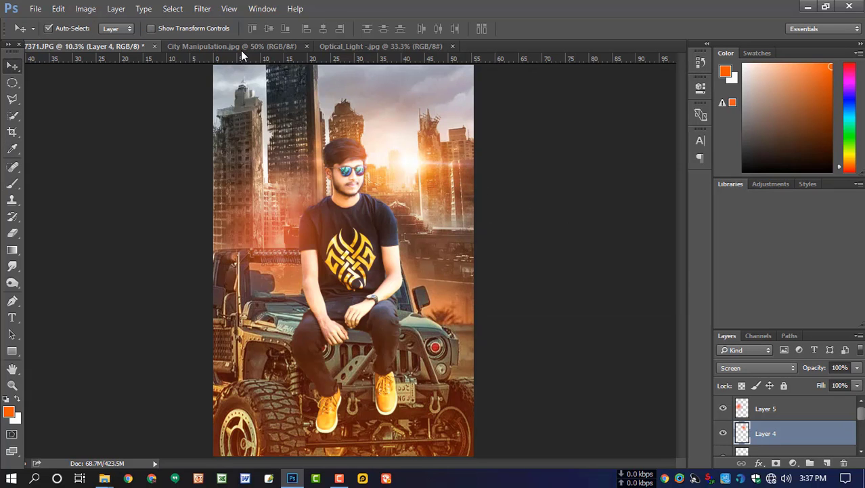
{"action": "left_click", "coordinate": [233, 46]}
{"action": "left_click", "coordinate": [306, 46]}
{"action": "left_click", "coordinate": [268, 45]}
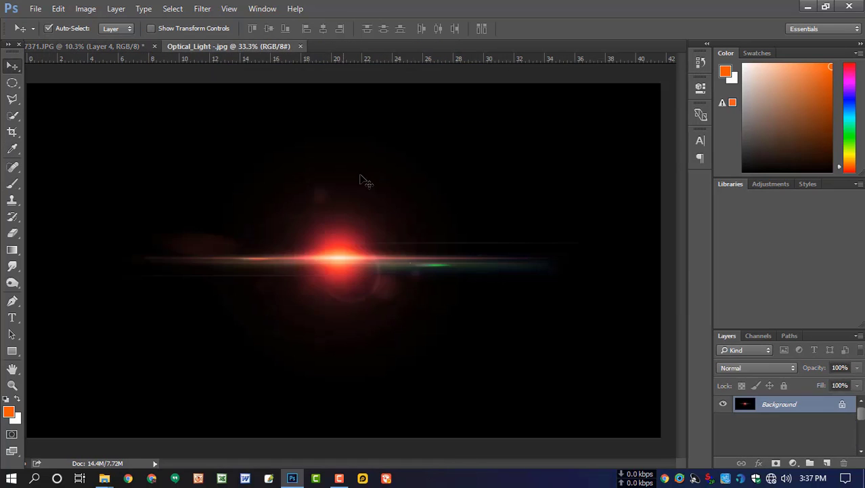
Step: Move the light flare image into the composite over the jeep's front and set its blend mode to Screen
{"action": "left_click_drag", "start_coordinate": [371, 251], "coordinate": [431, 368]}
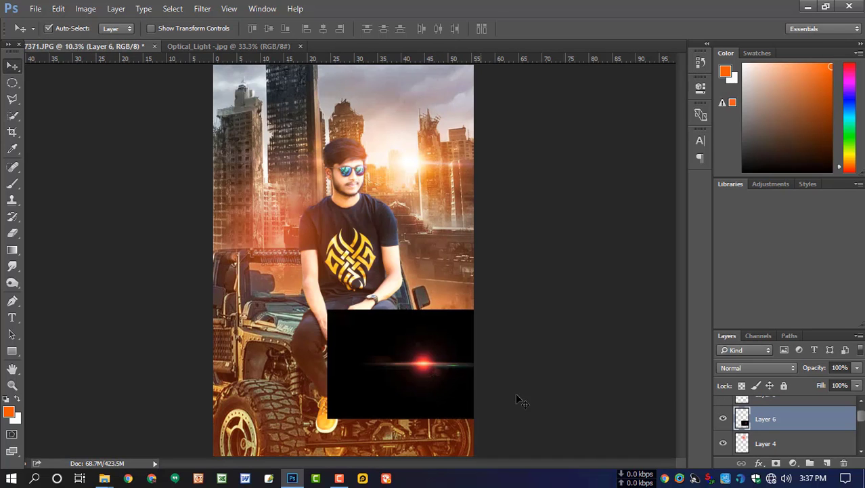
{"action": "left_click", "coordinate": [737, 367]}
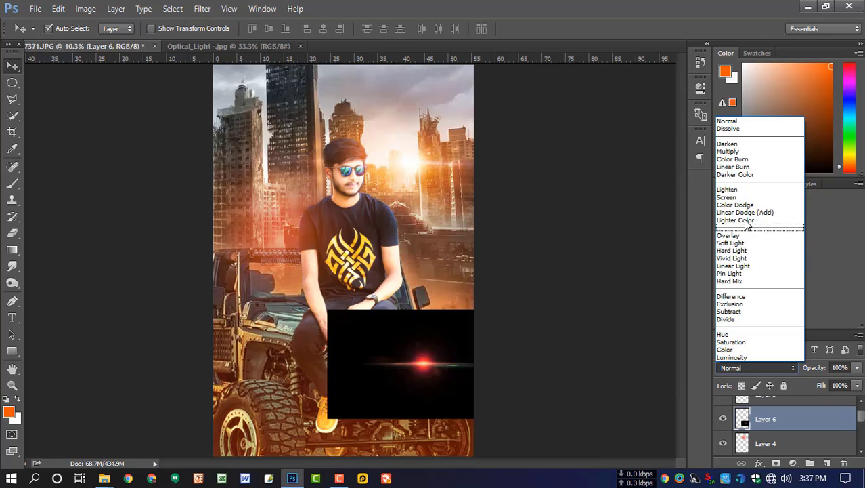
{"action": "left_click", "coordinate": [727, 197]}
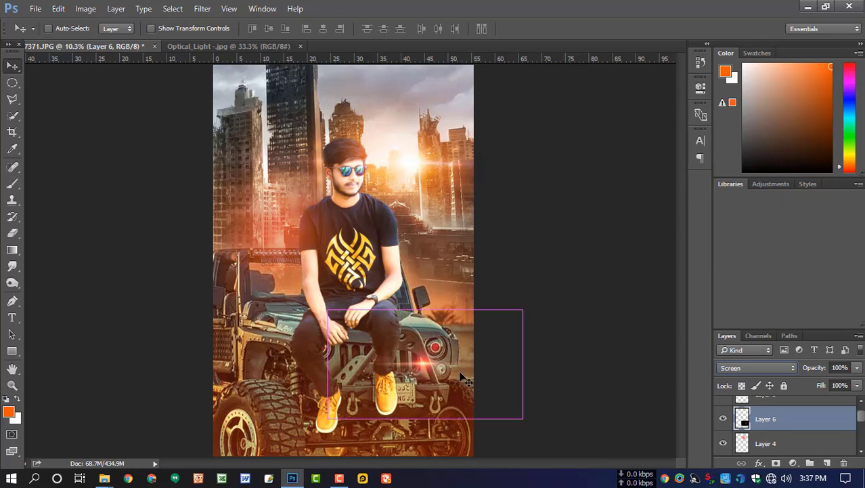
Step: Center the flare on the jeep's visible headlight, enlarge it and stretch it taller
{"action": "key", "text": "ctrl+t"}
{"action": "left_click_drag", "start_coordinate": [438, 379], "coordinate": [455, 359]}
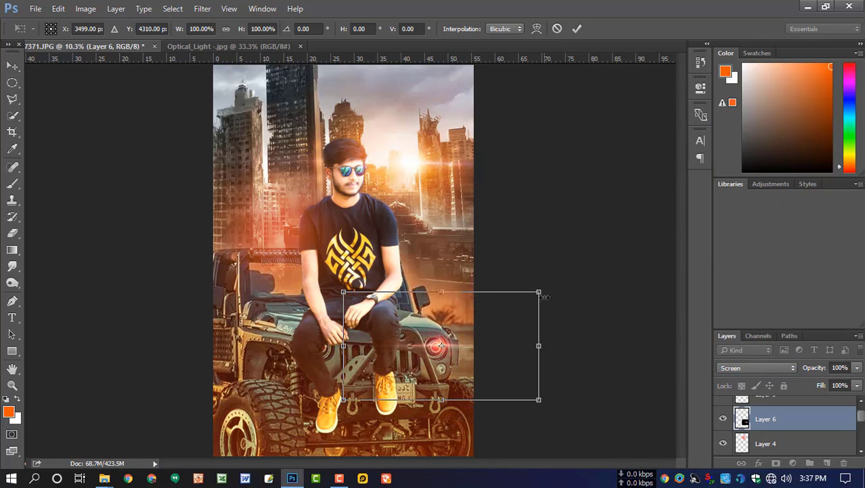
{"action": "left_click_drag", "start_coordinate": [538, 292], "coordinate": [559, 279]}
{"action": "left_click_drag", "start_coordinate": [442, 278], "coordinate": [442, 123]}
{"action": "left_click_drag", "start_coordinate": [460, 292], "coordinate": [459, 332]}
{"action": "key", "text": "Return"}
{"action": "scroll", "coordinate": [474, 338], "scroll_direction": "down", "scroll_amount": 3}
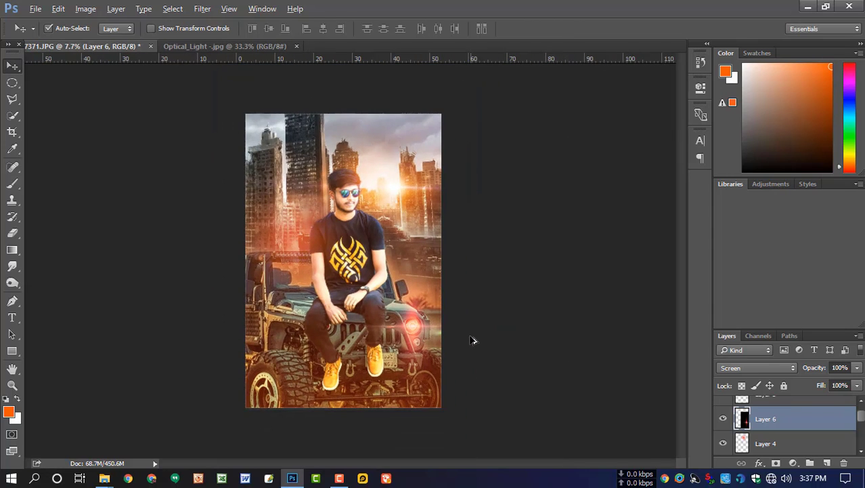
Step: Lower the headlight flare layer's opacity to about 90%
{"action": "scroll", "coordinate": [480, 345], "scroll_direction": "up", "scroll_amount": 2}
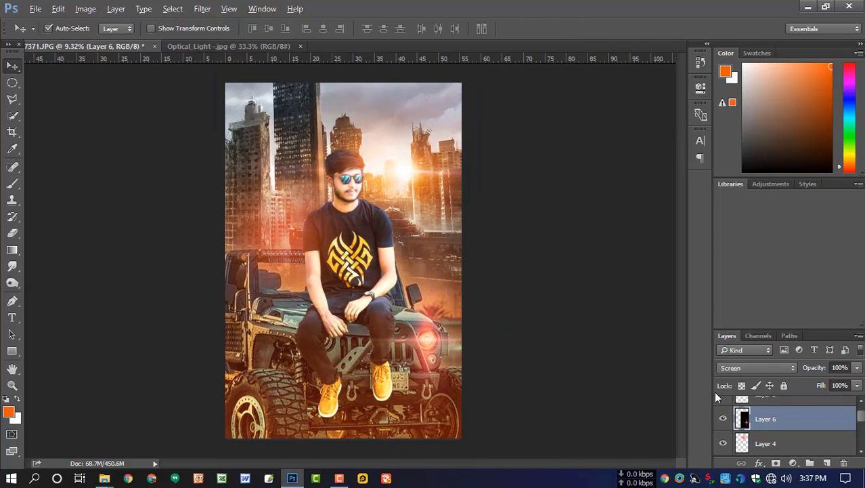
{"action": "key", "text": "alt"}
{"action": "left_click", "coordinate": [856, 385]}
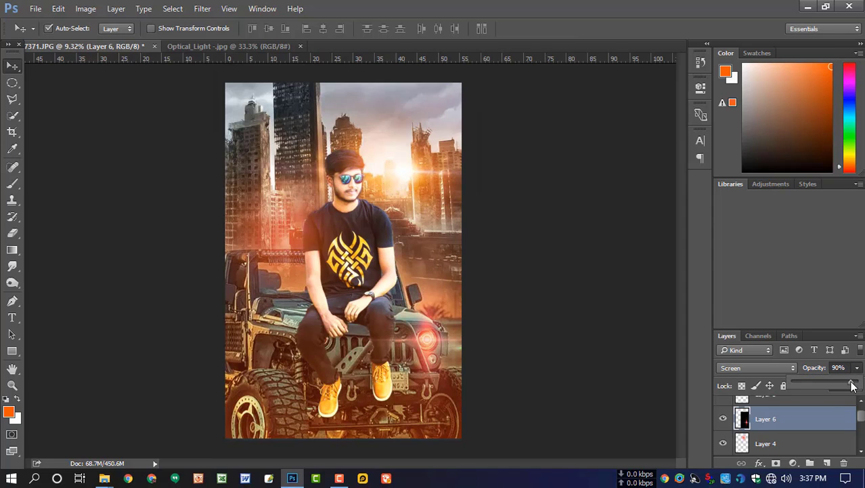
Step: Darken the man's trousers, shirt and arms on the Background copy layer using the Burn tool with a 600 px brush
{"action": "left_click_drag", "start_coordinate": [860, 415], "coordinate": [860, 433]}
{"action": "left_click", "coordinate": [781, 420]}
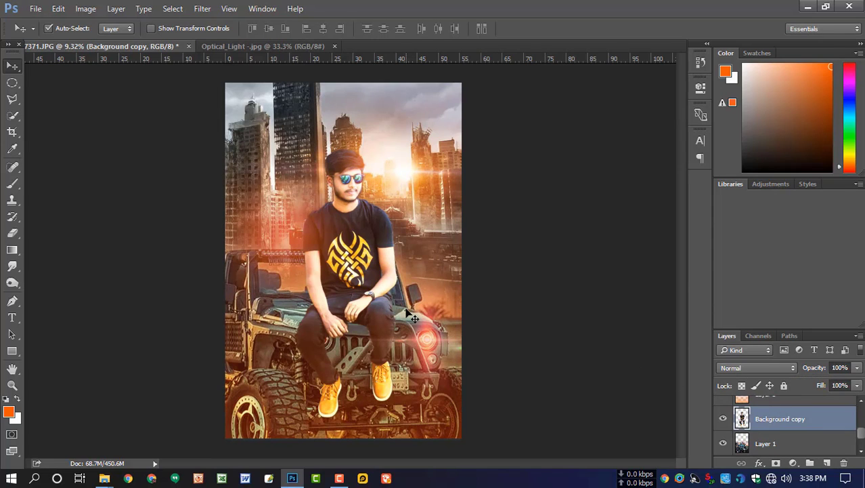
{"action": "left_click", "coordinate": [21, 279]}
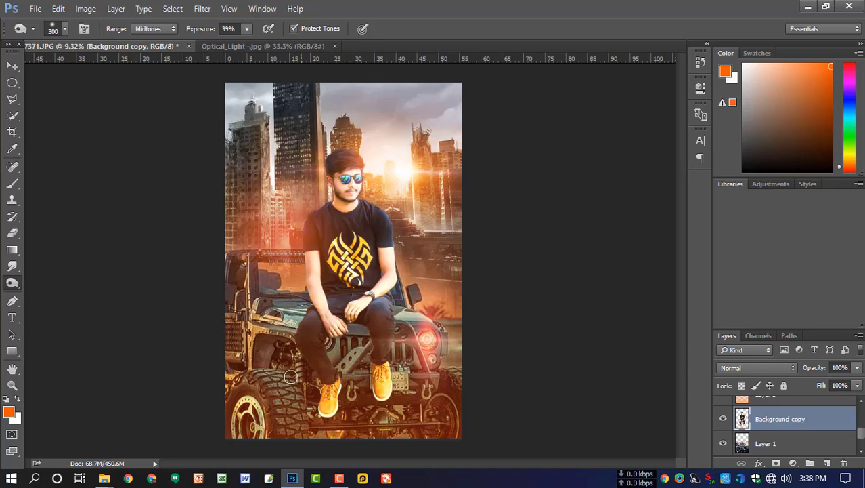
{"action": "key", "text": "bracketright"}
{"action": "key", "text": "bracketright"}
{"action": "key", "text": "bracketright"}
{"action": "mouse_move", "coordinate": [304, 330]}
{"action": "left_mouse_down"}
{"action": "mouse_move", "coordinate": [310, 312]}
{"action": "mouse_move", "coordinate": [313, 330]}
{"action": "left_mouse_up"}
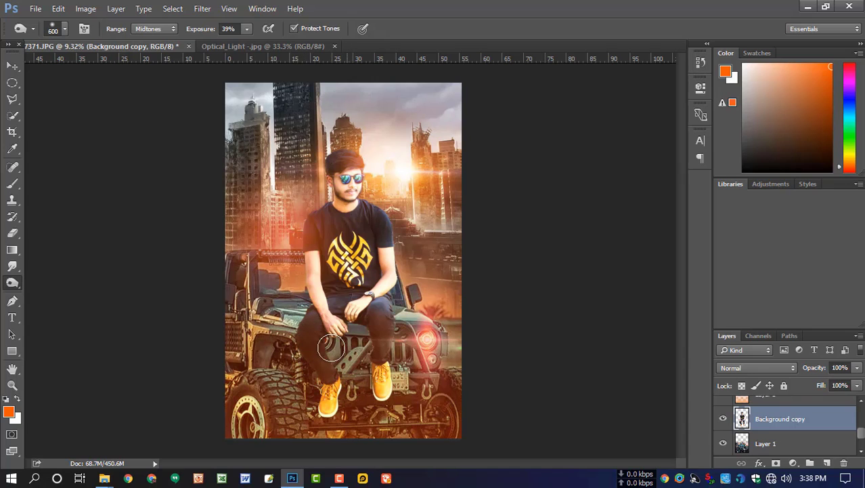
{"action": "mouse_move", "coordinate": [354, 308]}
{"action": "left_mouse_down"}
{"action": "mouse_move", "coordinate": [330, 299]}
{"action": "mouse_move", "coordinate": [382, 309]}
{"action": "mouse_move", "coordinate": [391, 301]}
{"action": "mouse_move", "coordinate": [377, 356]}
{"action": "mouse_move", "coordinate": [399, 307]}
{"action": "mouse_move", "coordinate": [378, 306]}
{"action": "left_mouse_up"}
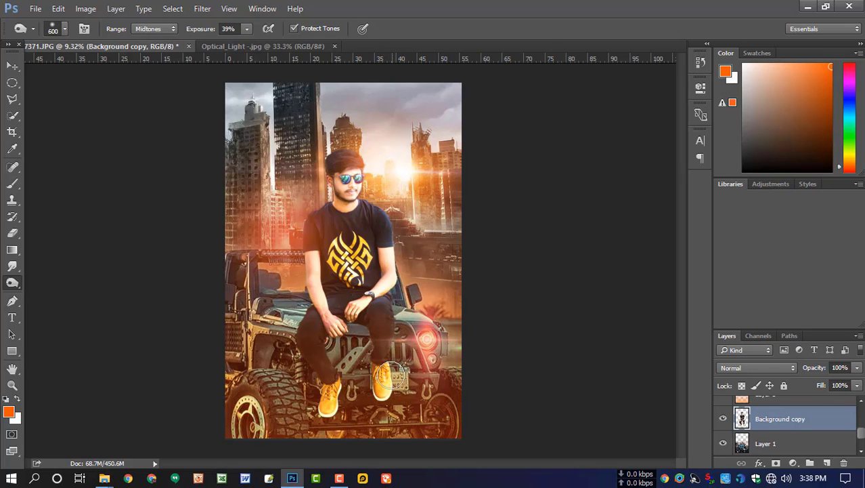
{"action": "left_click_drag", "start_coordinate": [315, 302], "coordinate": [320, 279]}
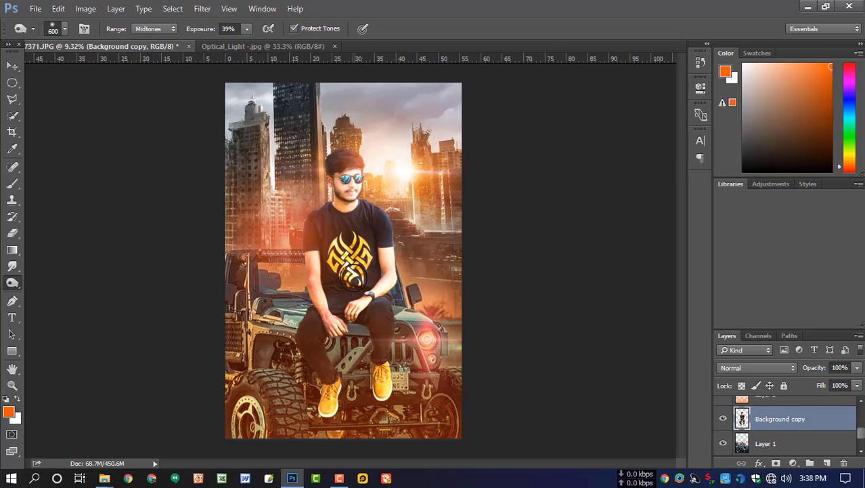
{"action": "left_click_drag", "start_coordinate": [396, 232], "coordinate": [405, 245]}
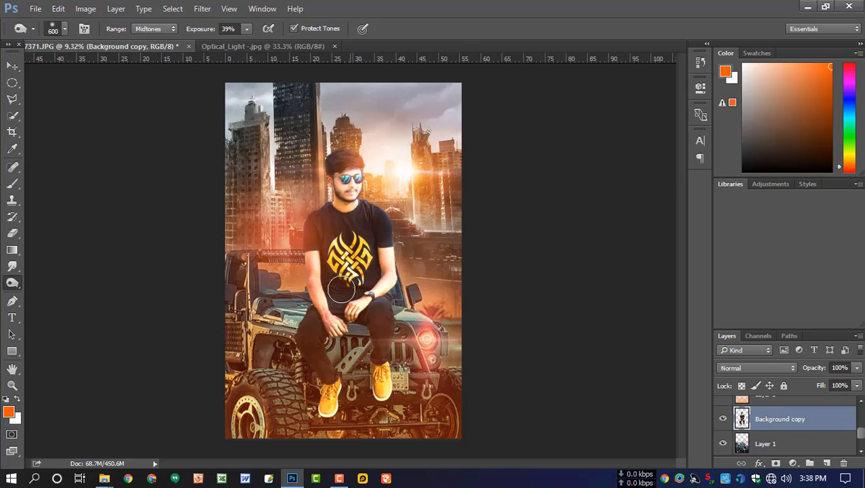
{"action": "mouse_move", "coordinate": [341, 289]}
{"action": "left_mouse_down"}
{"action": "mouse_move", "coordinate": [357, 302]}
{"action": "mouse_move", "coordinate": [337, 297]}
{"action": "mouse_move", "coordinate": [351, 298]}
{"action": "left_mouse_up"}
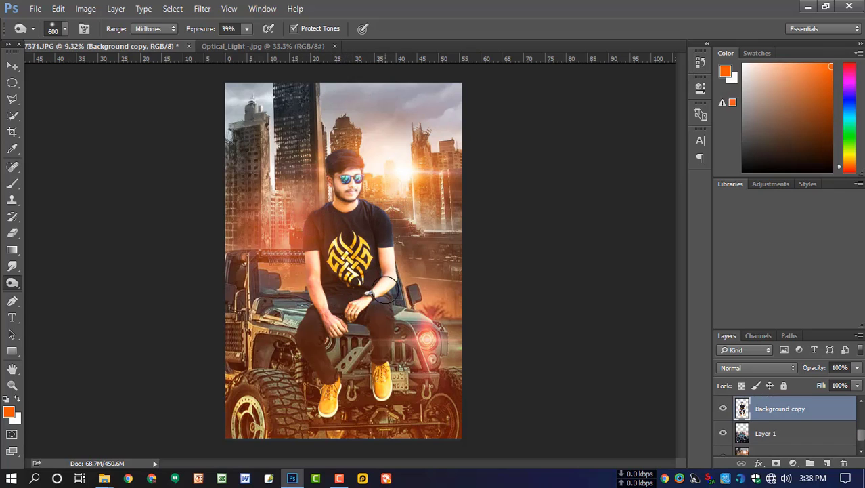
Step: Trace the sunglass lens nearer the man's visible ear with a closed, curved Pen path
{"action": "scroll", "coordinate": [451, 256], "scroll_direction": "up", "scroll_amount": 2}
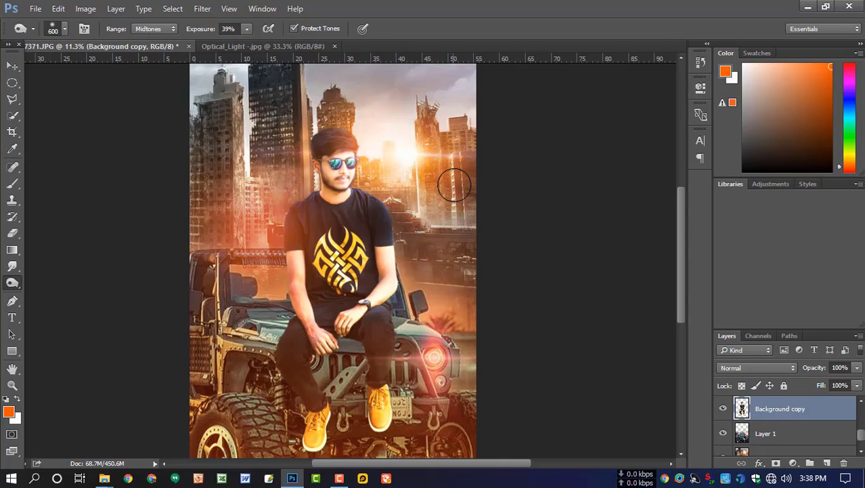
{"action": "scroll", "coordinate": [409, 162], "scroll_direction": "up", "scroll_amount": 4}
{"action": "mouse_move", "coordinate": [427, 181]}
{"action": "left_mouse_down"}
{"action": "mouse_move", "coordinate": [450, 234]}
{"action": "mouse_move", "coordinate": [471, 255]}
{"action": "mouse_move", "coordinate": [478, 229]}
{"action": "mouse_move", "coordinate": [490, 220]}
{"action": "left_mouse_up"}
{"action": "scroll", "coordinate": [406, 220], "scroll_direction": "up", "scroll_amount": 1}
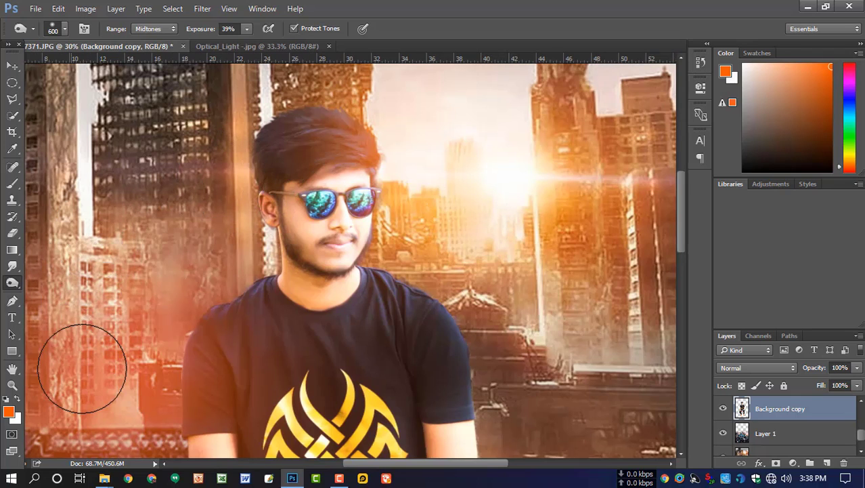
{"action": "left_click", "coordinate": [12, 301]}
{"action": "scroll", "coordinate": [346, 212], "scroll_direction": "up", "scroll_amount": 4}
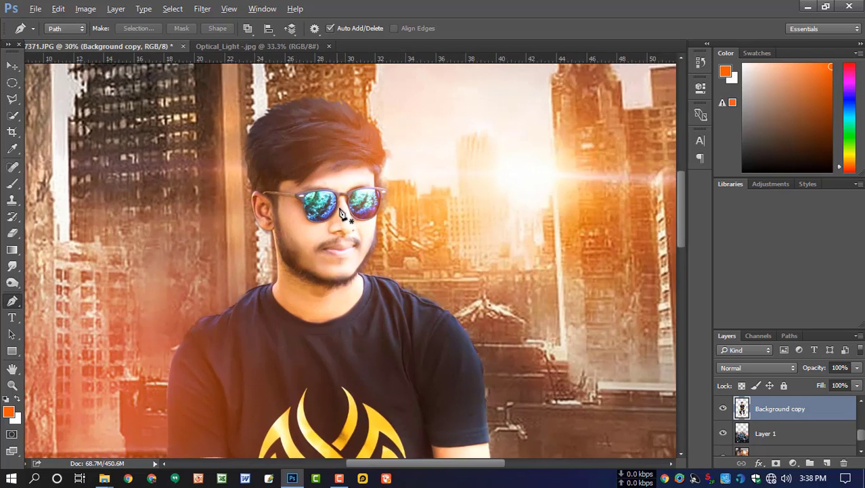
{"action": "scroll", "coordinate": [310, 230], "scroll_direction": "up", "scroll_amount": 1}
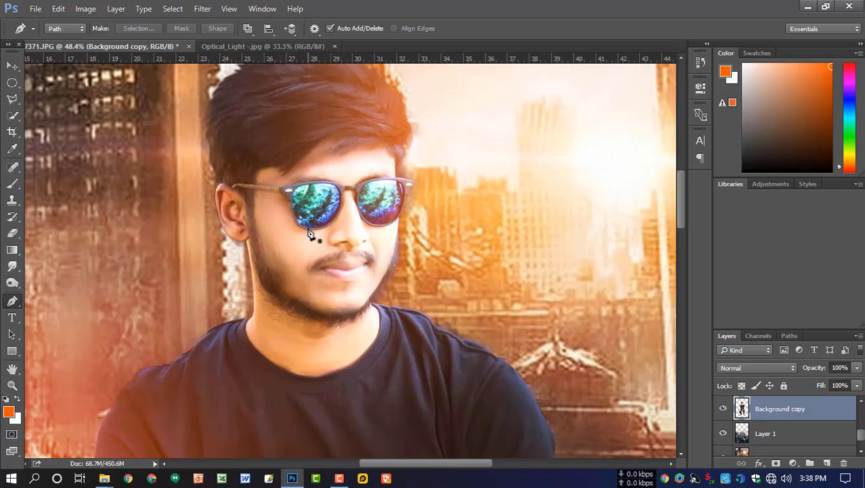
{"action": "left_click", "coordinate": [309, 230]}
{"action": "left_click_drag", "start_coordinate": [295, 193], "coordinate": [302, 171]}
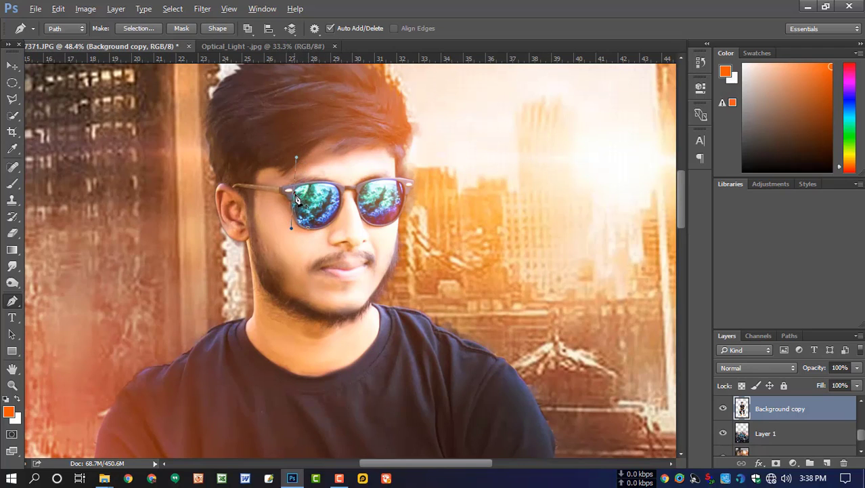
{"action": "left_click_drag", "start_coordinate": [338, 190], "coordinate": [363, 201]}
{"action": "left_click", "coordinate": [340, 190], "text": "alt"}
{"action": "left_click_drag", "start_coordinate": [320, 228], "coordinate": [293, 240]}
{"action": "left_click", "coordinate": [320, 228], "text": "alt"}
{"action": "left_click", "coordinate": [309, 228]}
Step: Trace the other sunglass lens with the Pen tool and copy both lenses to a new layer as a selection
{"action": "left_click_drag", "start_coordinate": [399, 236], "coordinate": [346, 270]}
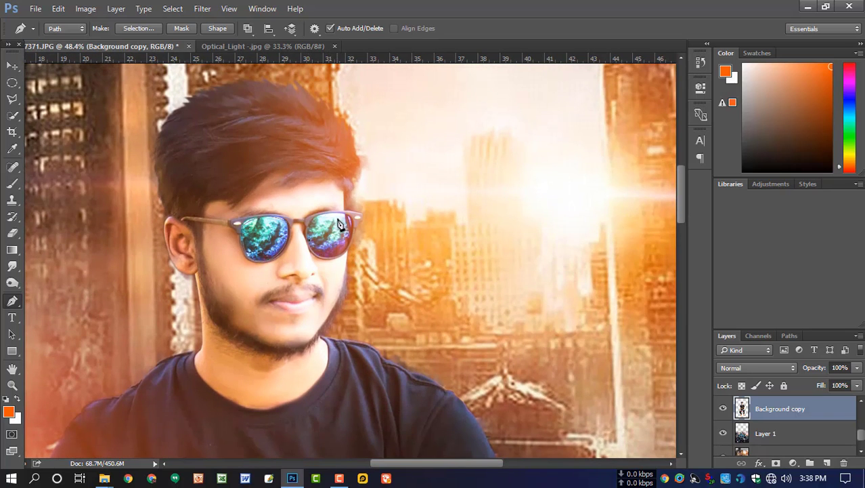
{"action": "left_click_drag", "start_coordinate": [387, 214], "coordinate": [390, 221]}
{"action": "left_click", "coordinate": [347, 216], "text": "alt"}
{"action": "left_click_drag", "start_coordinate": [338, 257], "coordinate": [316, 268]}
{"action": "left_click", "coordinate": [336, 258], "text": "alt"}
{"action": "left_click_drag", "start_coordinate": [311, 247], "coordinate": [296, 232]}
{"action": "key", "text": "ctrl+Return"}
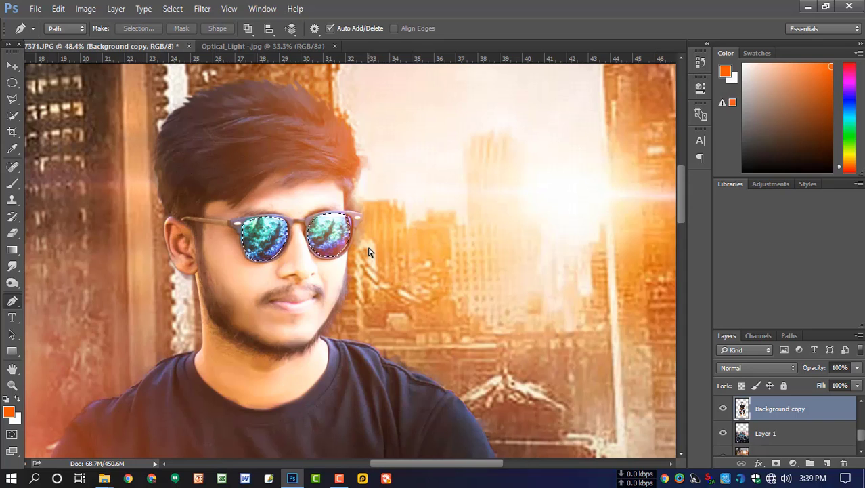
{"action": "key", "text": "ctrl+j"}
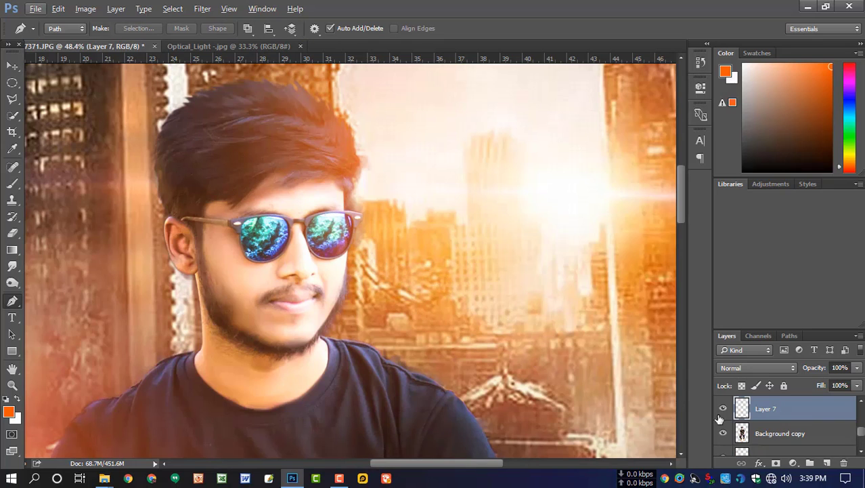
Step: Fill the copied lenses with the yellow ffd330 sampled from the T-shirt emblem
{"action": "left_click", "coordinate": [741, 414], "text": "ctrl"}
{"action": "scroll", "coordinate": [418, 271], "scroll_direction": "down", "scroll_amount": 2}
{"action": "scroll", "coordinate": [422, 285], "scroll_direction": "down", "scroll_amount": 5}
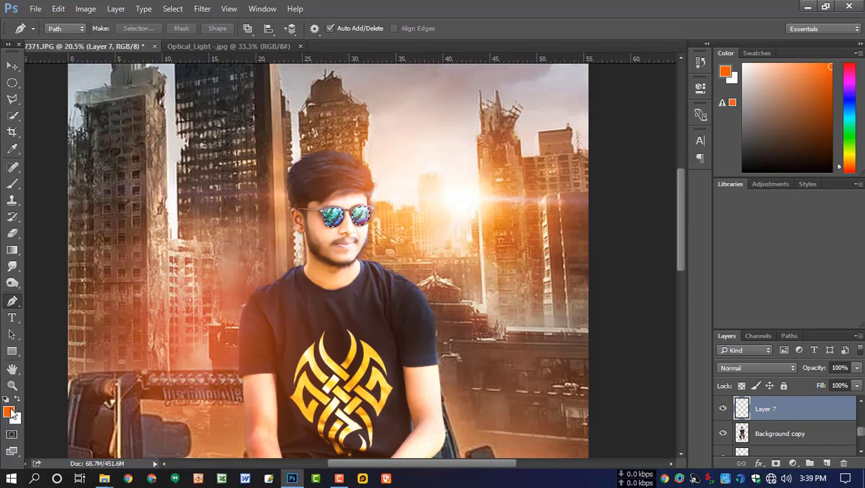
{"action": "left_click", "coordinate": [11, 410]}
{"action": "mouse_move", "coordinate": [494, 224]}
{"action": "left_mouse_down"}
{"action": "mouse_move", "coordinate": [494, 206]}
{"action": "mouse_move", "coordinate": [487, 209]}
{"action": "left_mouse_up"}
{"action": "left_click", "coordinate": [373, 355]}
{"action": "left_click", "coordinate": [816, 153]}
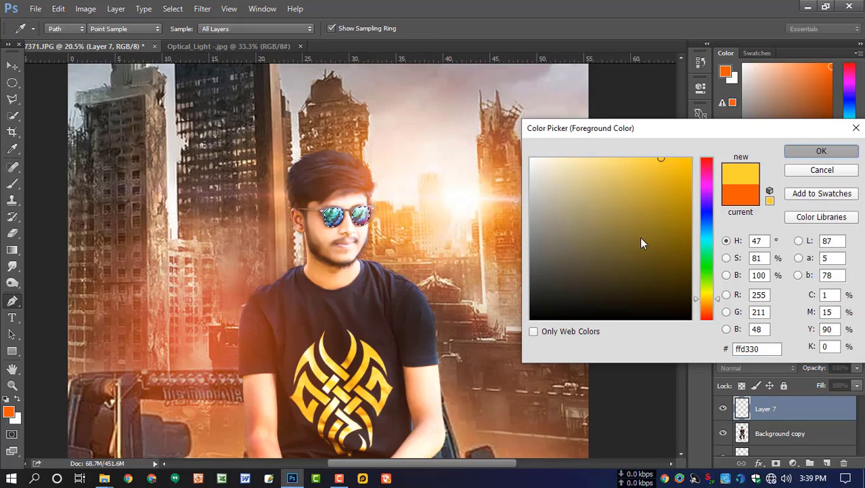
{"action": "scroll", "coordinate": [486, 322], "scroll_direction": "down", "scroll_amount": 1}
{"action": "scroll", "coordinate": [486, 323], "scroll_direction": "down", "scroll_amount": 3}
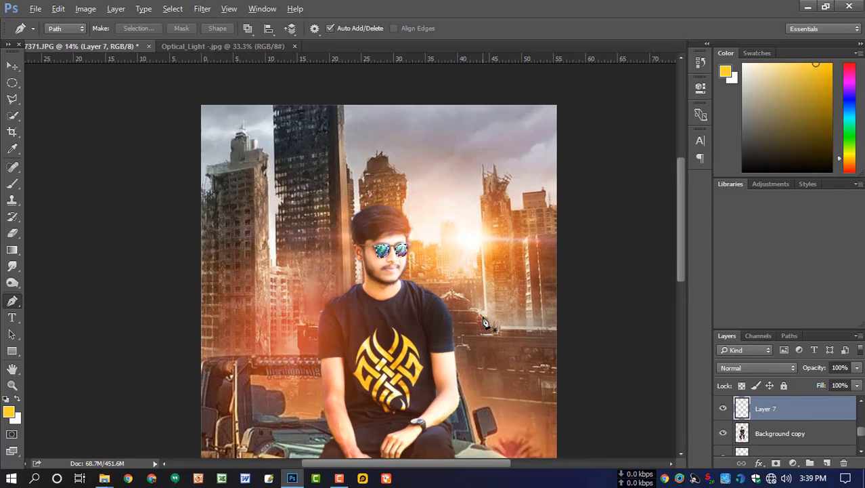
{"action": "key", "text": "alt+Delete"}
Step: Reduce the yellow lens layer's opacity to 83%
{"action": "scroll", "coordinate": [451, 313], "scroll_direction": "down", "scroll_amount": 3}
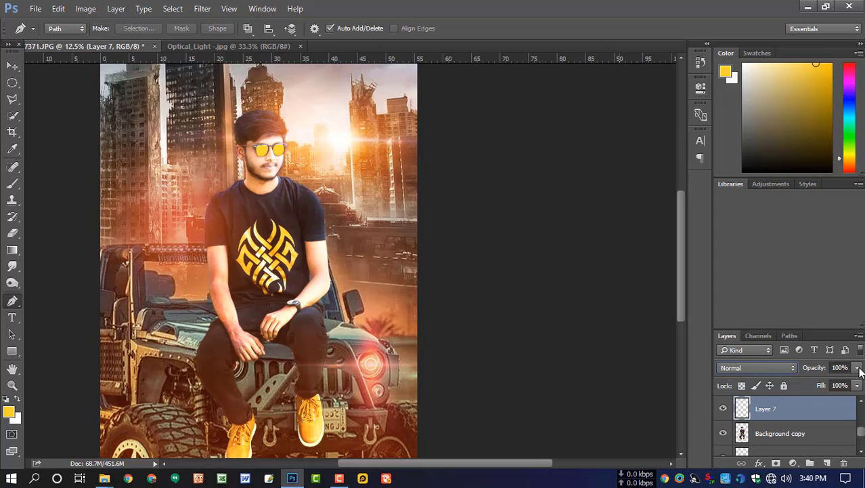
{"action": "left_click", "coordinate": [858, 369]}
{"action": "left_click_drag", "start_coordinate": [857, 383], "coordinate": [851, 387]}
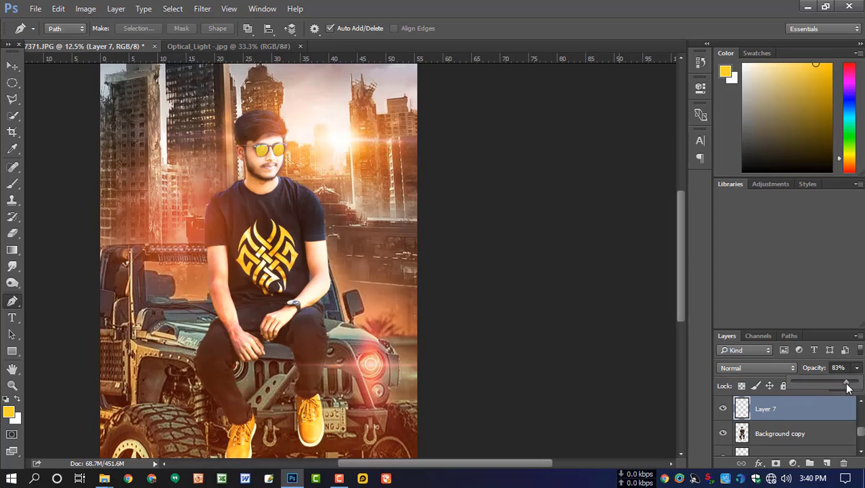
{"action": "scroll", "coordinate": [529, 277], "scroll_direction": "down", "scroll_amount": 1}
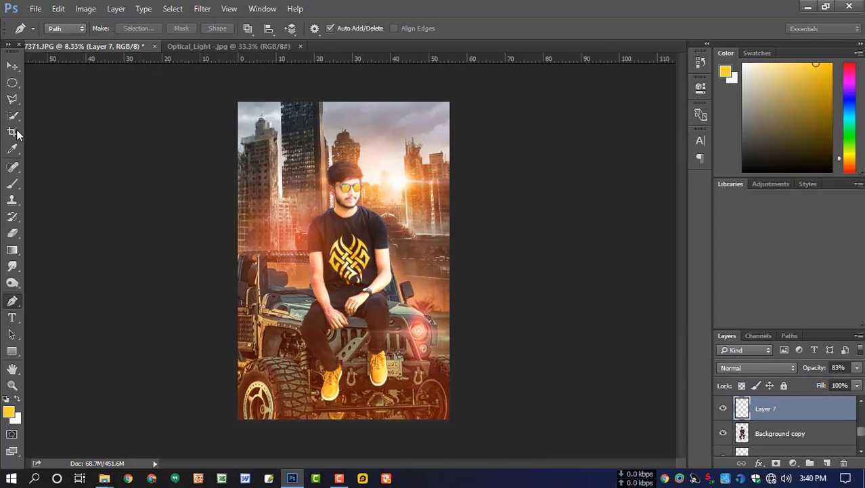
Step: Extend the composite upward with the Crop tool to include more sky above the buildings
{"action": "key", "text": "c"}
{"action": "left_click_drag", "start_coordinate": [346, 103], "coordinate": [346, 97]}
{"action": "key", "text": "Return"}
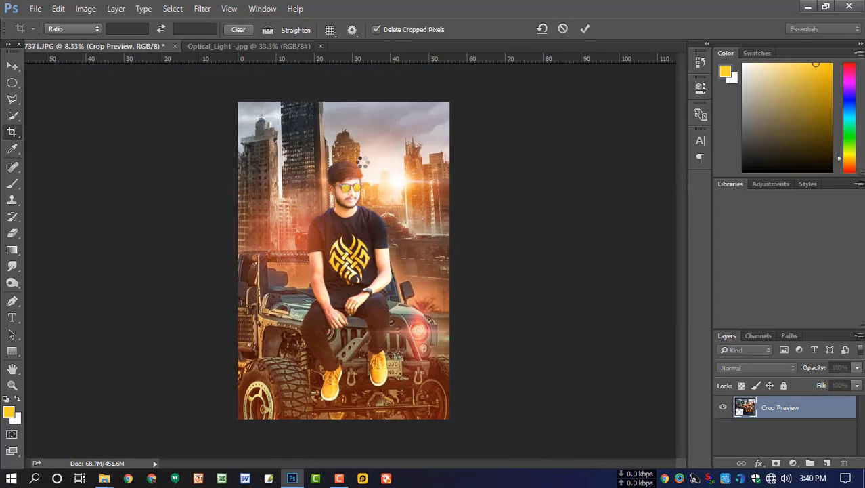
{"action": "scroll", "coordinate": [362, 161], "scroll_direction": "up", "scroll_amount": 2}
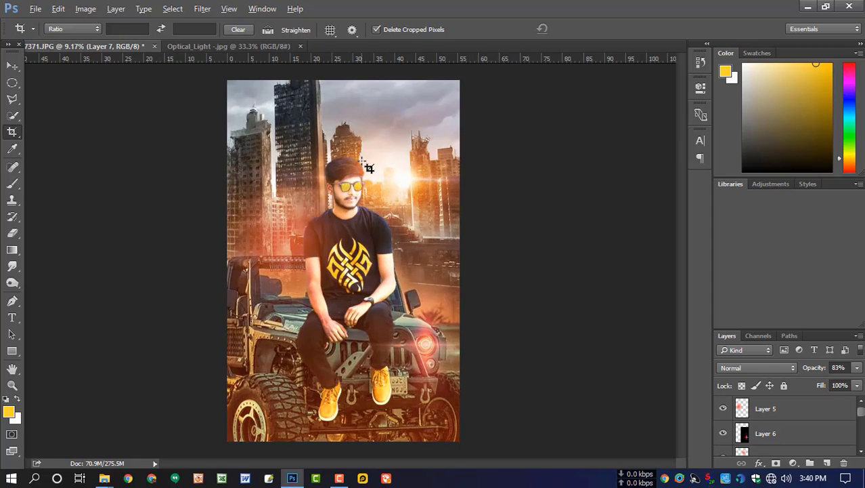
{"action": "scroll", "coordinate": [369, 168], "scroll_direction": "down", "scroll_amount": 1}
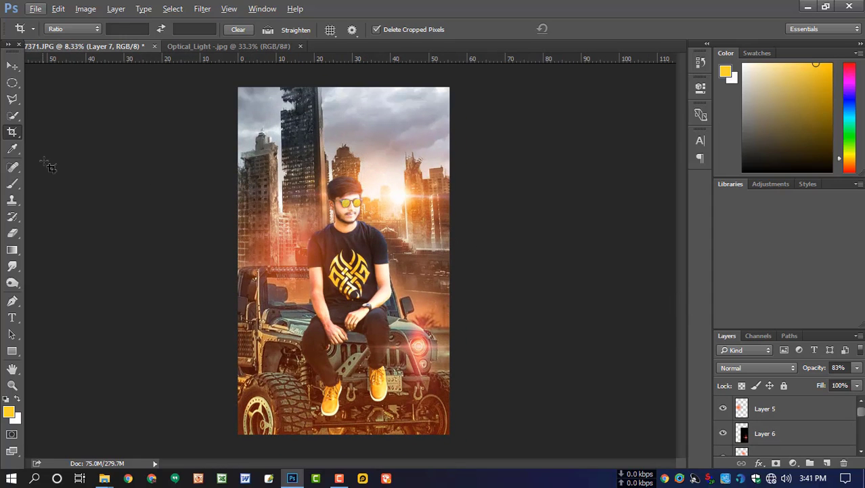
Step: Add the person's name as text in the sky, enlarge it to about 414% and position it near the image's top
{"action": "left_click", "coordinate": [12, 317]}
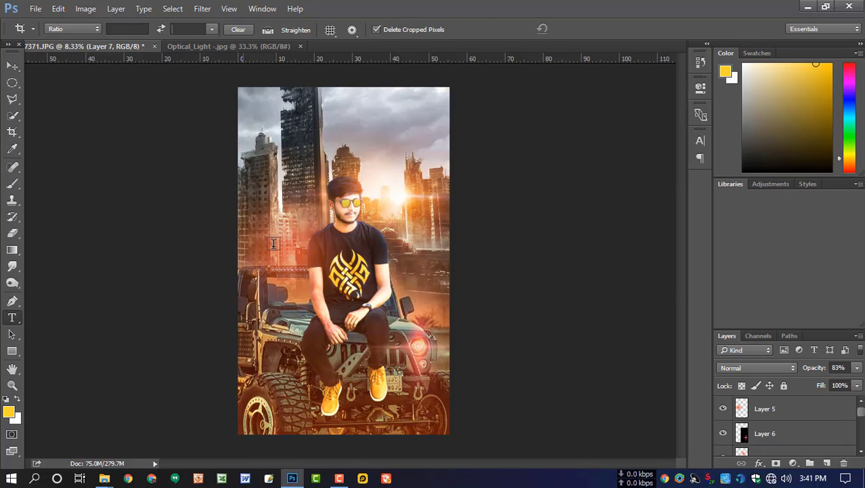
{"action": "left_click", "coordinate": [387, 132]}
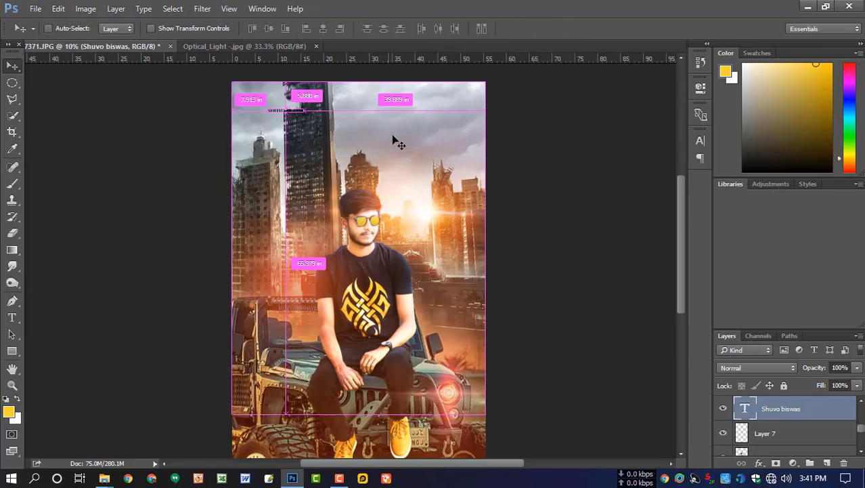
{"action": "key", "text": "ctrl+t"}
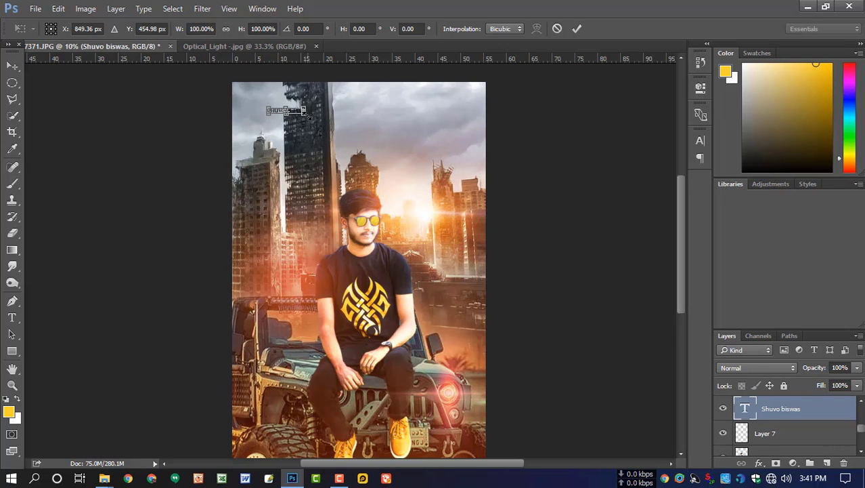
{"action": "left_click_drag", "start_coordinate": [304, 114], "coordinate": [392, 115]}
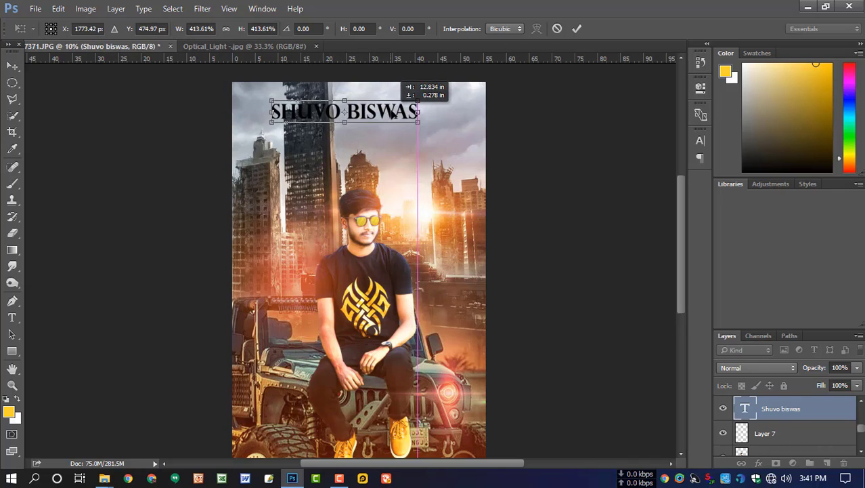
{"action": "left_click_drag", "start_coordinate": [391, 113], "coordinate": [398, 109]}
{"action": "key", "text": "Return"}
Step: Change the color of the whole name text to white (ffffff)
{"action": "left_click", "coordinate": [399, 107]}
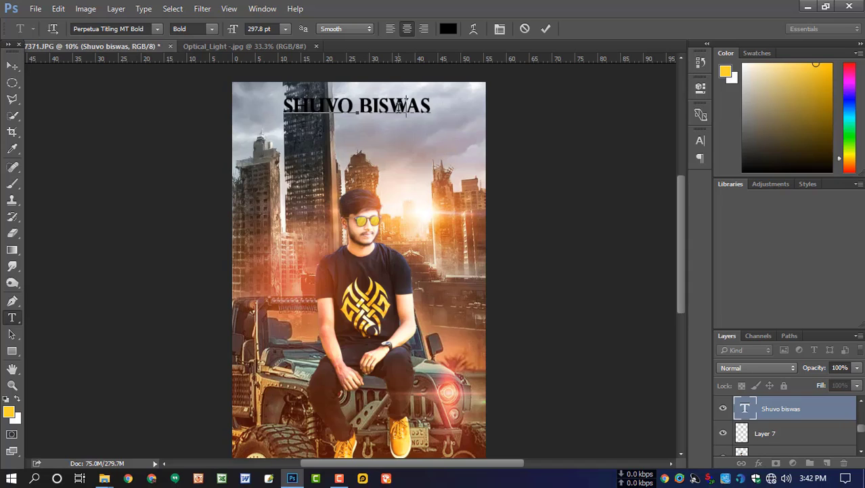
{"action": "key", "text": "ctrl+a"}
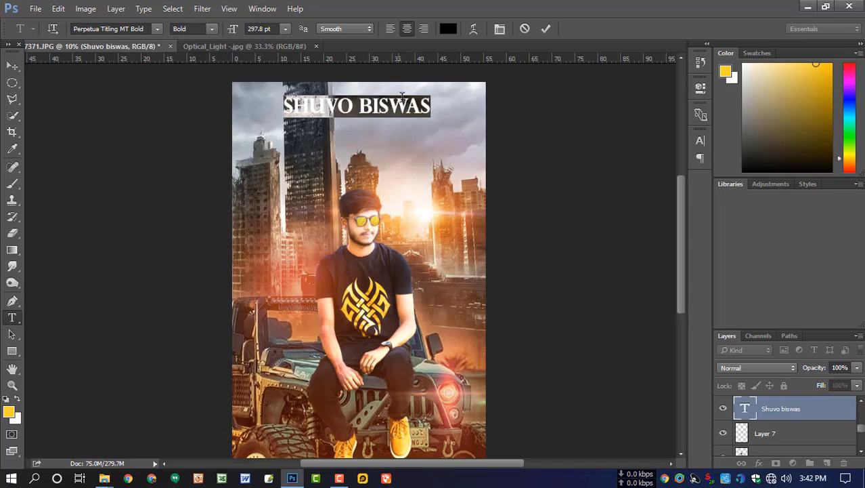
{"action": "left_click", "coordinate": [449, 29]}
{"action": "left_click_drag", "start_coordinate": [559, 175], "coordinate": [491, 148]}
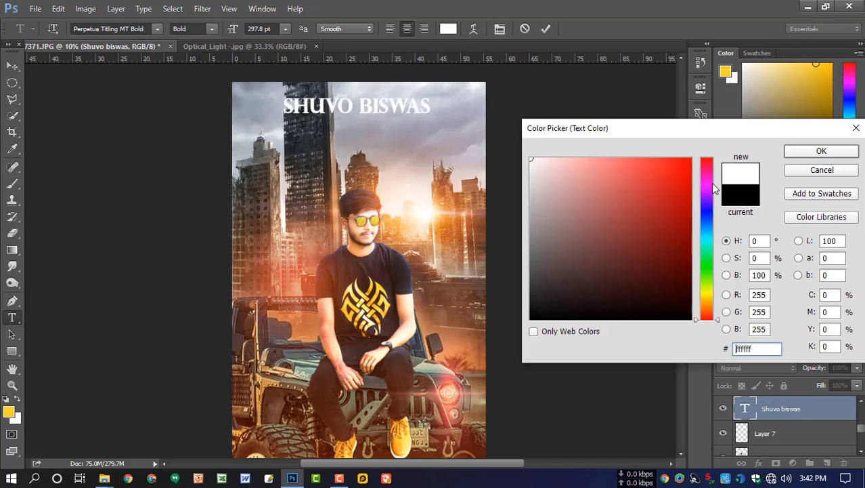
{"action": "left_click", "coordinate": [821, 152]}
Step: Change the font of the name text to Potra Light
{"action": "left_click", "coordinate": [138, 30]}
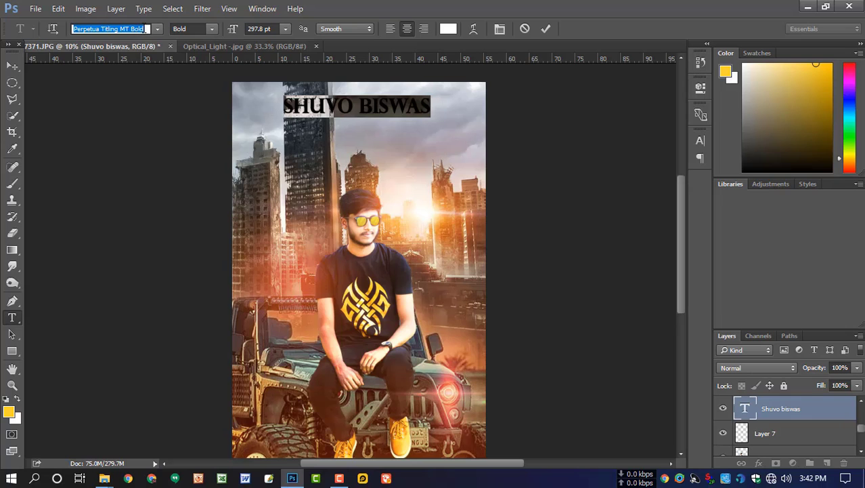
{"action": "left_click", "coordinate": [155, 30]}
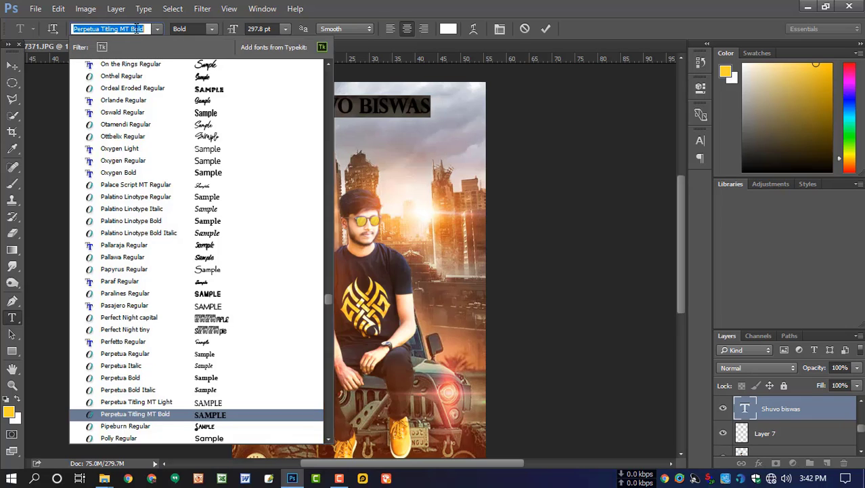
{"action": "key", "text": "Down"}
{"action": "key", "text": "Down"}
{"action": "key", "text": "Down"}
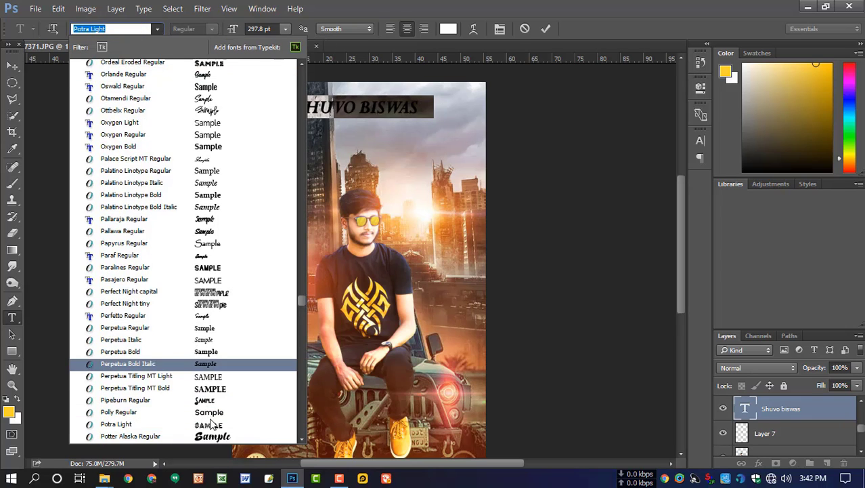
{"action": "left_click", "coordinate": [209, 425]}
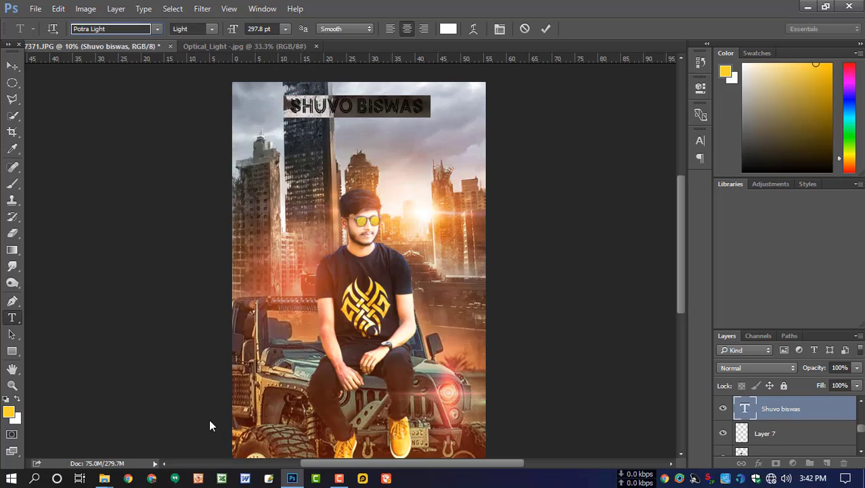
{"action": "left_click", "coordinate": [373, 106]}
{"action": "key", "text": "ctrl+Return"}
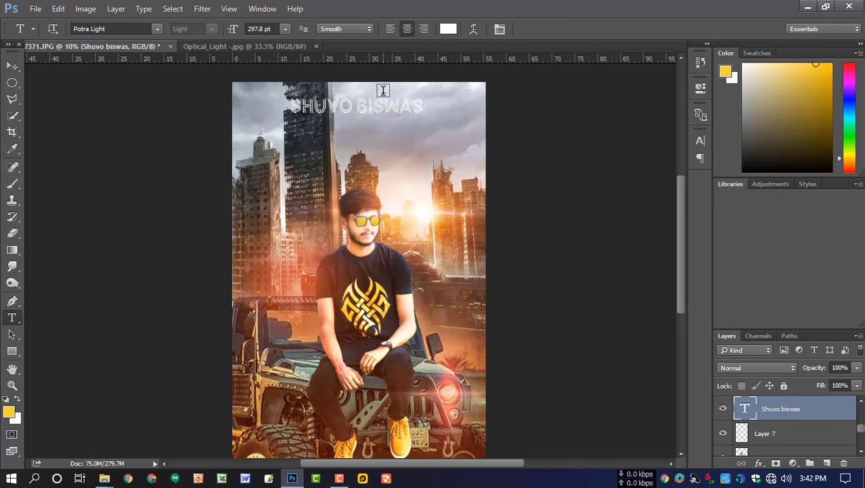
Step: Enlarge the name text evenly to about 129%, keeping it centered near the top of the image
{"action": "key", "text": "ctrl+t"}
{"action": "left_click_drag", "start_coordinate": [425, 95], "coordinate": [443, 95]}
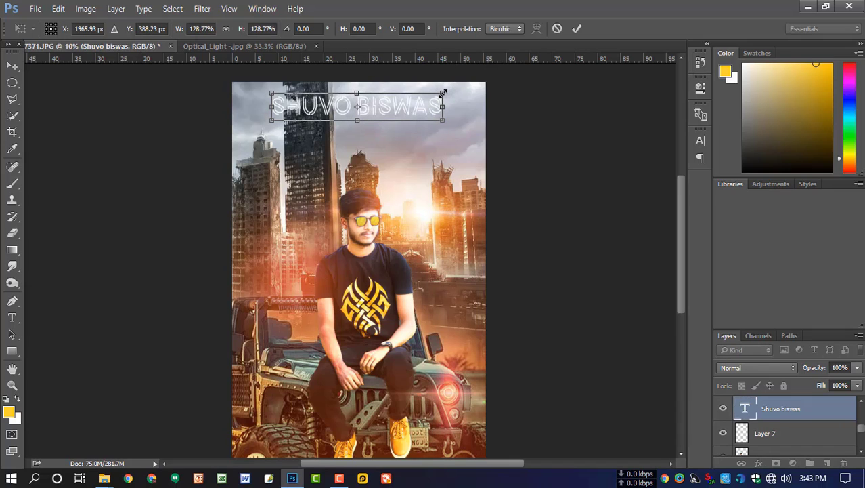
{"action": "key", "text": "Return"}
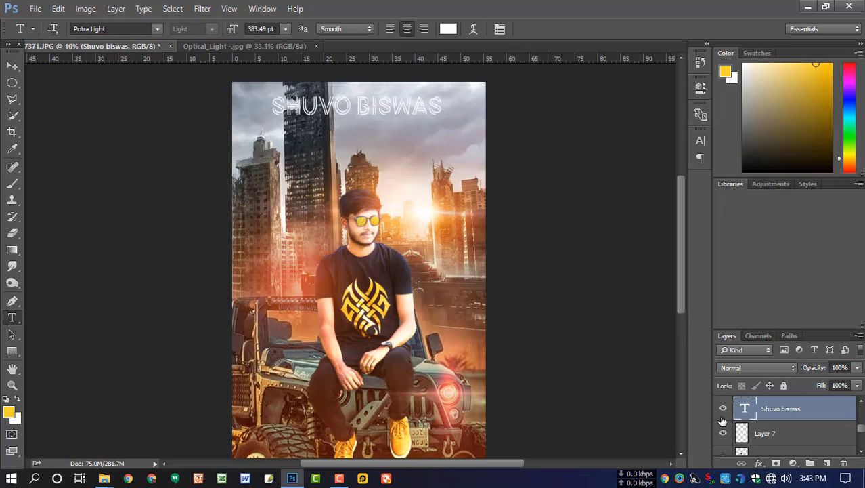
Step: Add the text "photograpy" below the name, enlarge it to about 290.59 pt and place it beneath the name
{"action": "left_click", "coordinate": [296, 154]}
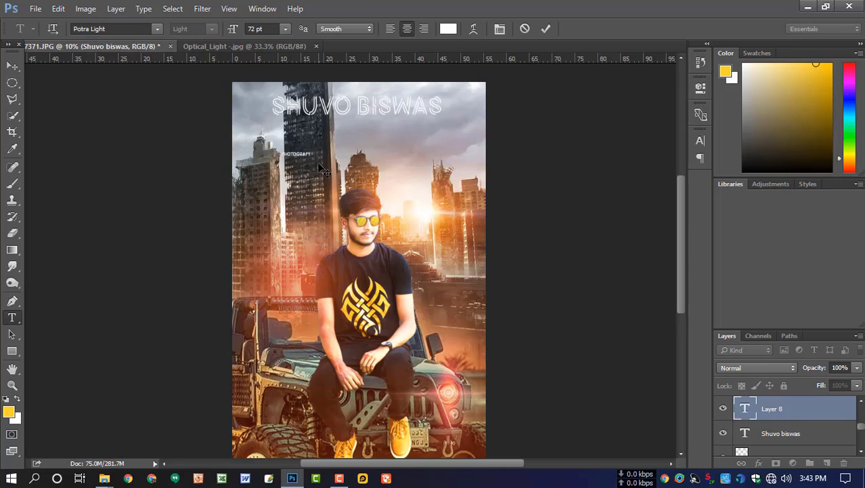
{"action": "key", "text": "ctrl+Return"}
{"action": "key", "text": "ctrl+t"}
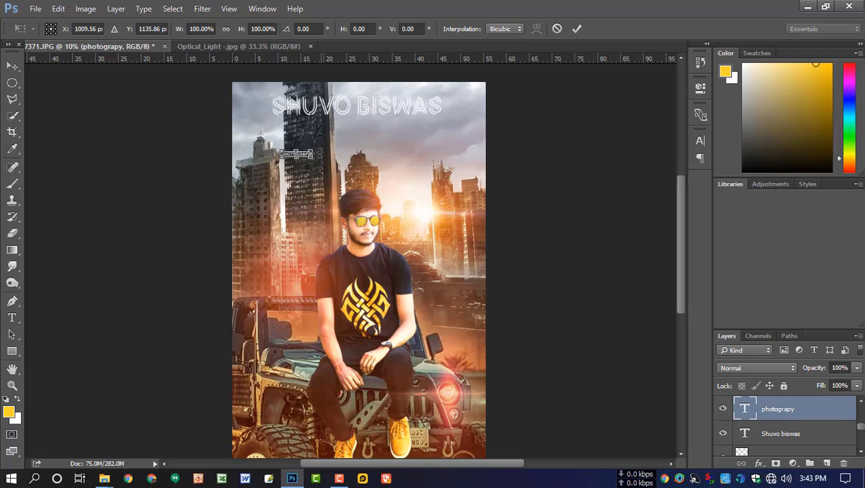
{"action": "left_click_drag", "start_coordinate": [315, 147], "coordinate": [383, 144]}
{"action": "key", "text": "Return"}
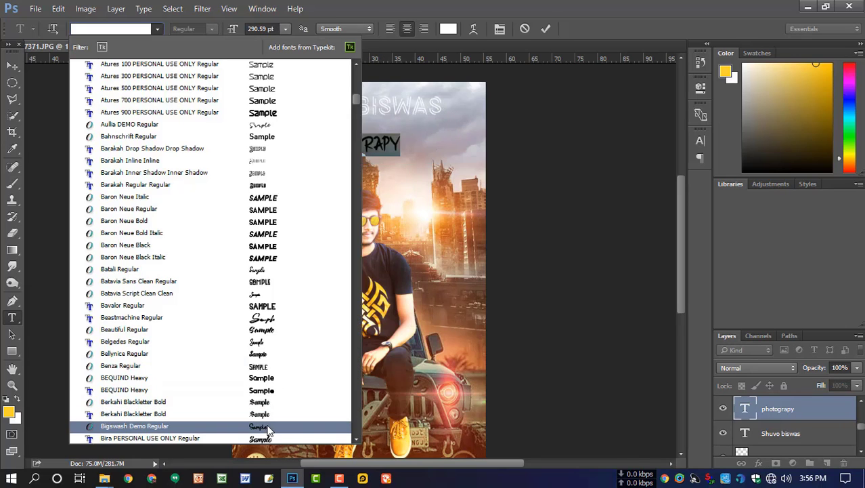
Step: Set the "photograpy" text in Bigswash Demo Regular and insert spaces between all its letters
{"action": "left_click", "coordinate": [268, 428]}
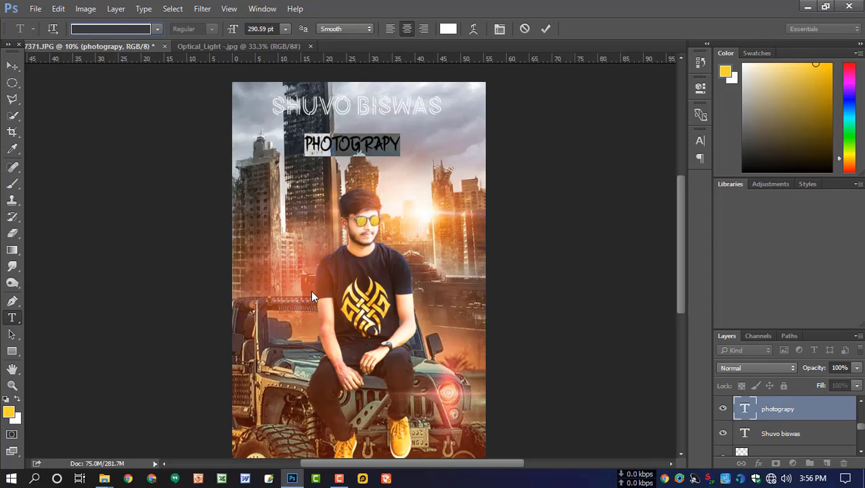
{"action": "key", "text": "ctrl+Return"}
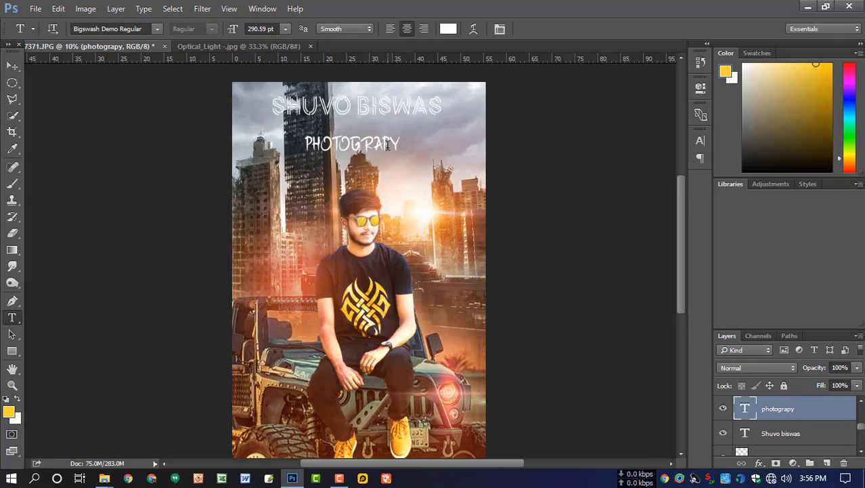
{"action": "left_click", "coordinate": [315, 144]}
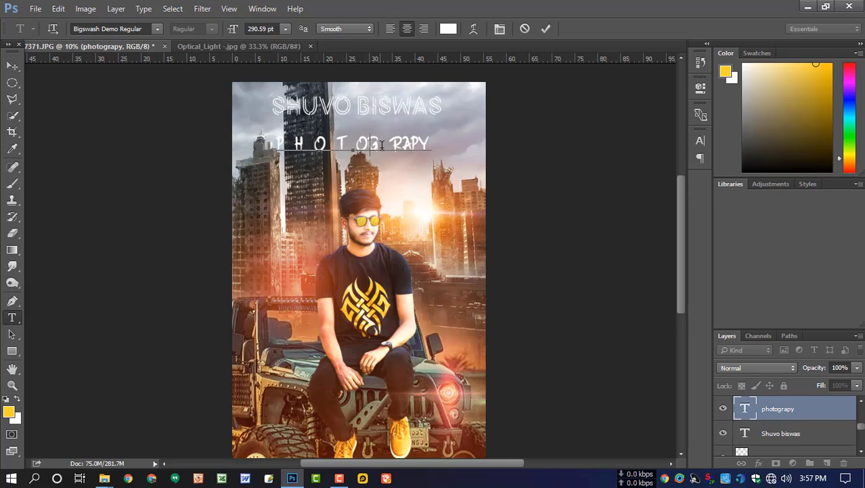
{"action": "left_click", "coordinate": [426, 144]}
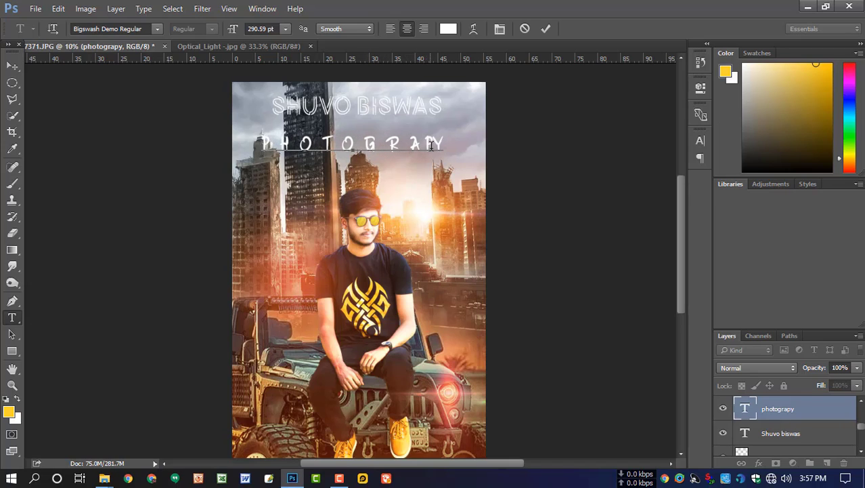
{"action": "left_click", "coordinate": [438, 143]}
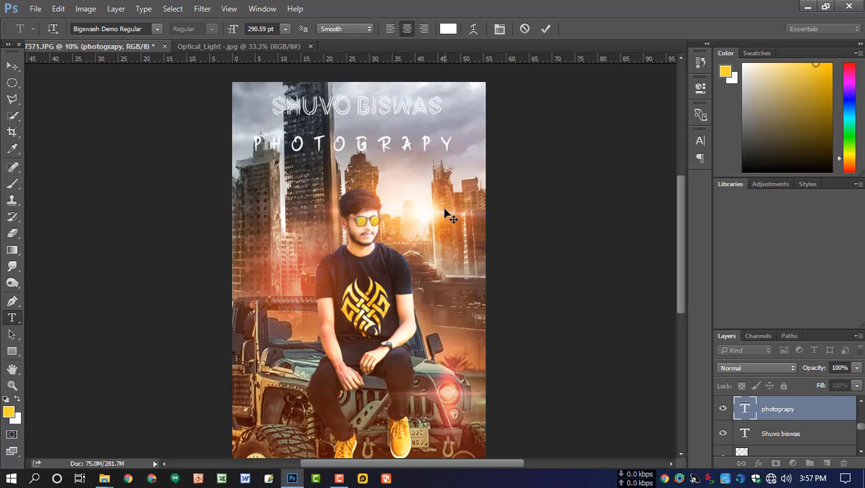
{"action": "key", "text": "ctrl+Return"}
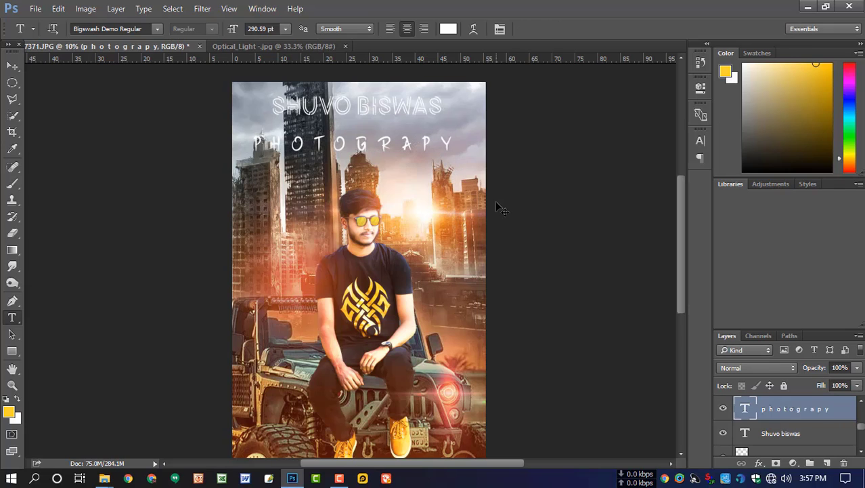
Step: Shrink the spaced "photograpy" line so it is narrower than the name and center it closely beneath the name
{"action": "key", "text": "ctrl+t"}
{"action": "left_click_drag", "start_coordinate": [455, 133], "coordinate": [399, 129]}
{"action": "key", "text": "Return"}
Step: Merge all visible layers of the composite into one layer
{"action": "key", "text": "ctrl+0"}
{"action": "key", "text": "ctrl+shift+e"}
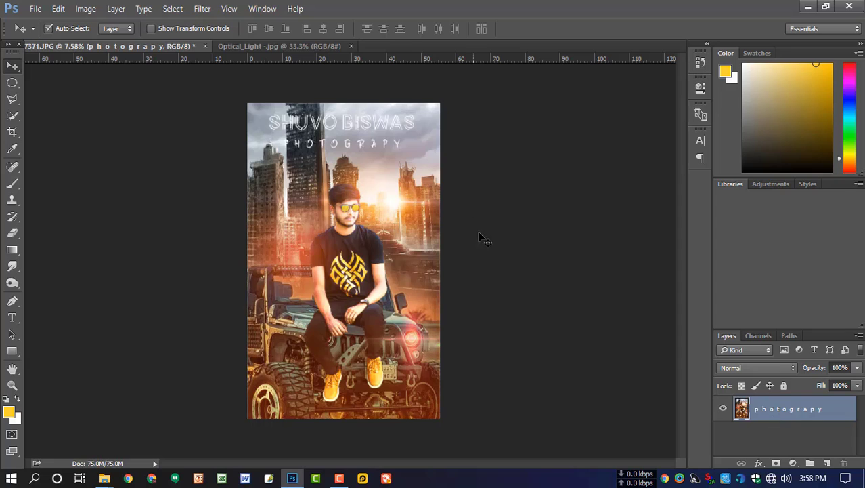
Step: Apply the Camera Raw Filter to the merged image with Contrast +8, Highlights +11, Shadows +19, Blacks -7, Clarity +11 and Vibrance +5
{"action": "left_click", "coordinate": [202, 8]}
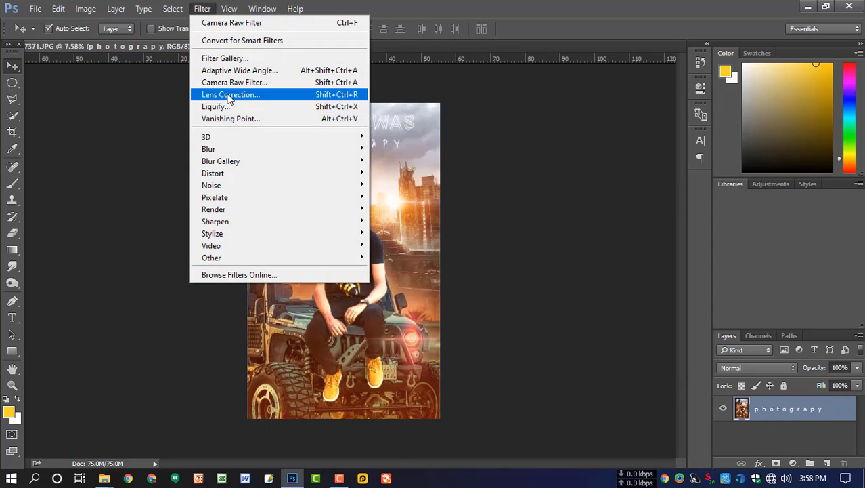
{"action": "left_click", "coordinate": [259, 83]}
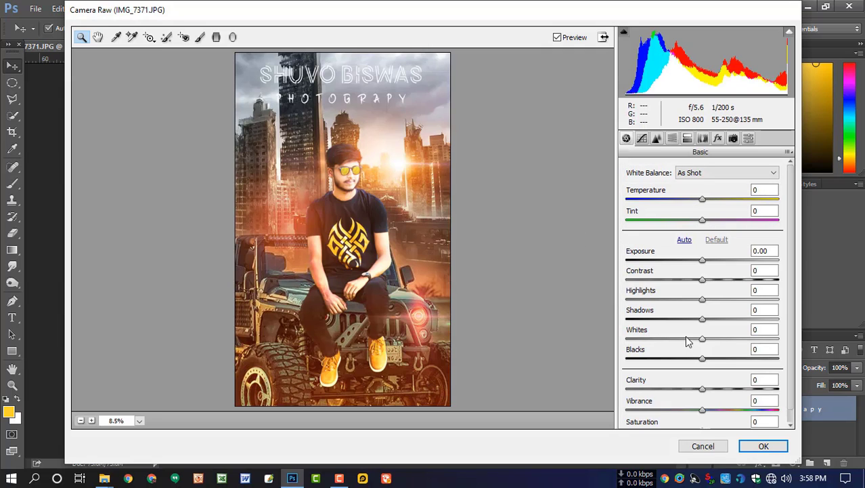
{"action": "left_click_drag", "start_coordinate": [707, 281], "coordinate": [717, 321]}
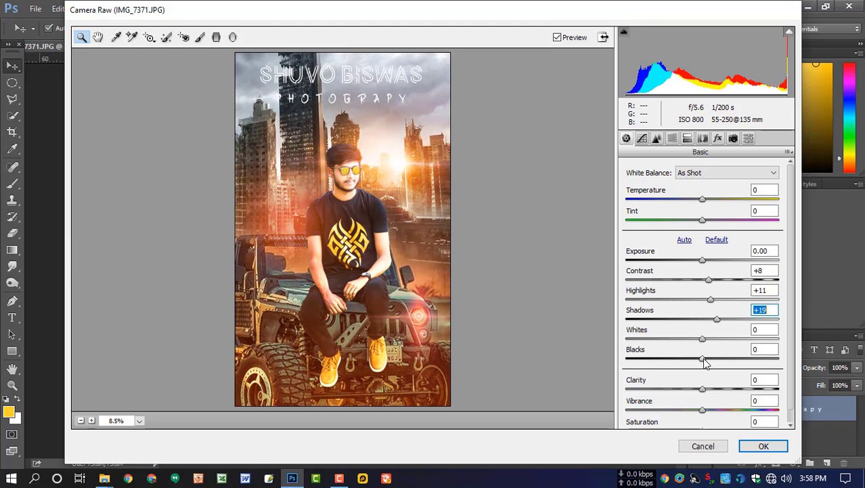
{"action": "left_click_drag", "start_coordinate": [704, 362], "coordinate": [709, 410]}
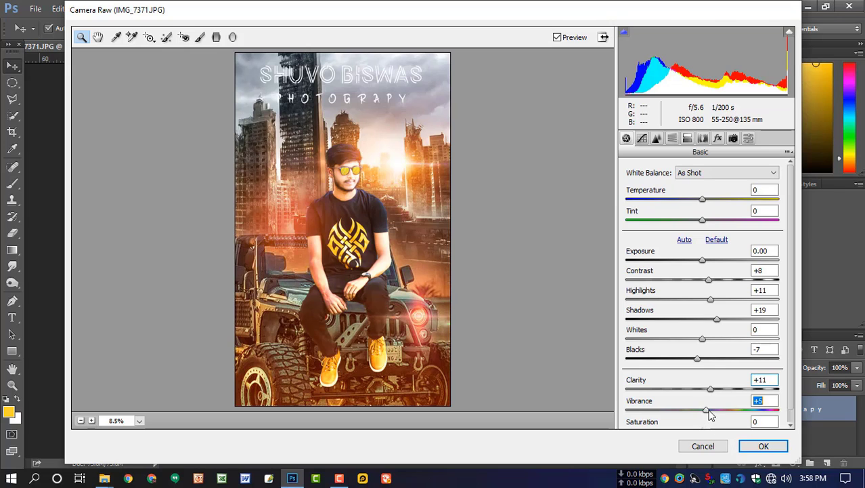
{"action": "left_click", "coordinate": [764, 446]}
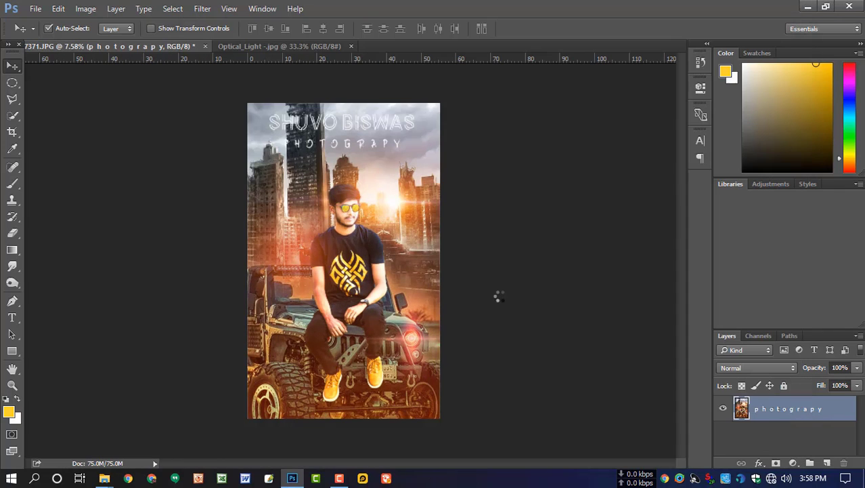
Step: Apply a Color Balance adjustment to the merged image, shifting the midtones slightly toward magenta and cyan
{"action": "key", "text": "ctrl+b"}
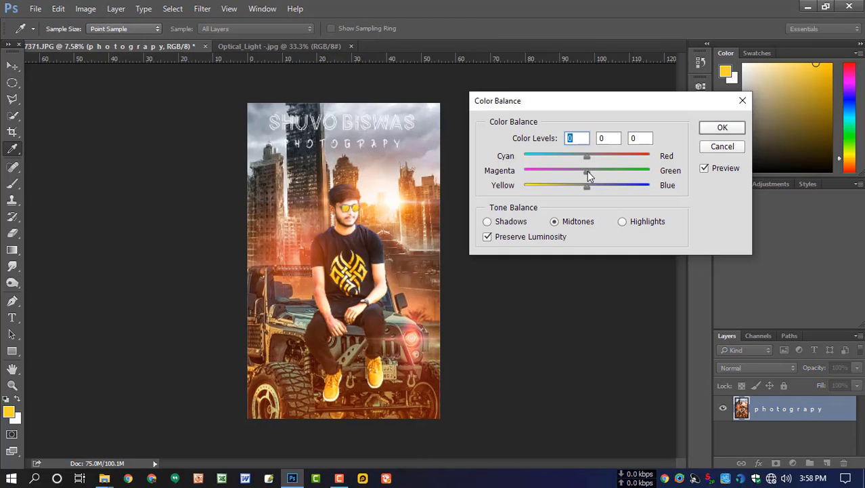
{"action": "left_click_drag", "start_coordinate": [587, 170], "coordinate": [581, 173]}
{"action": "left_click_drag", "start_coordinate": [569, 158], "coordinate": [575, 158]}
{"action": "left_click", "coordinate": [720, 128]}
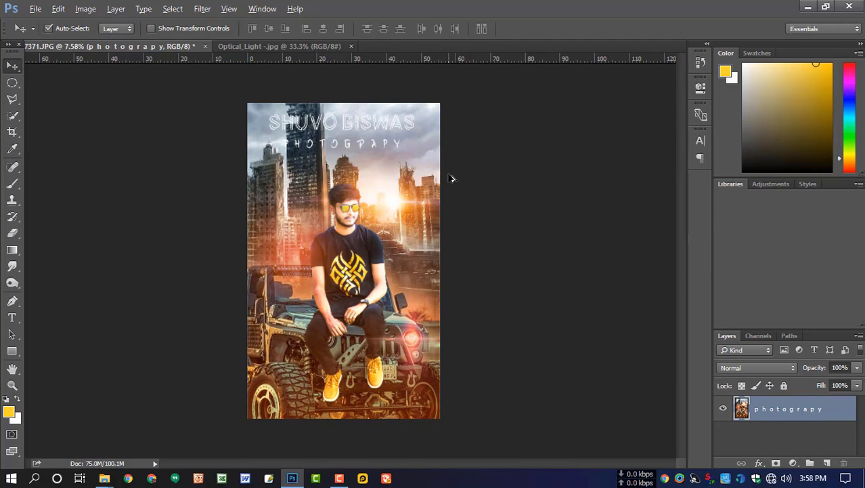
{"action": "scroll", "coordinate": [452, 178], "scroll_direction": "up", "scroll_amount": 2}
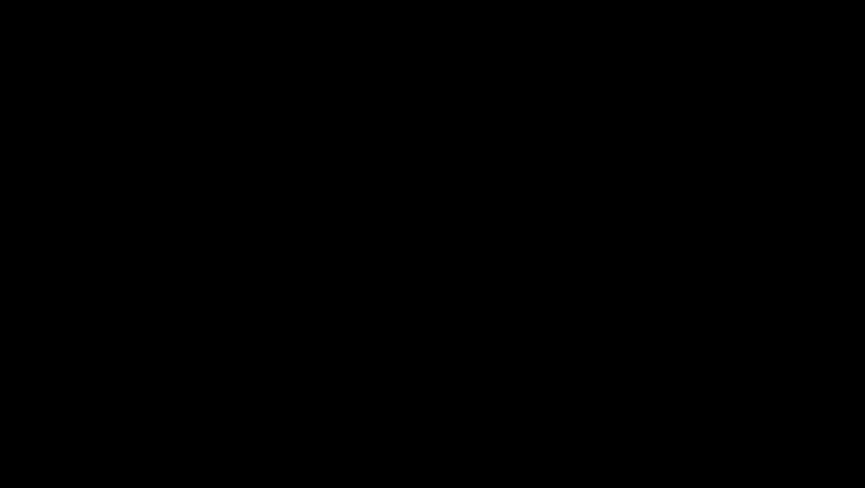